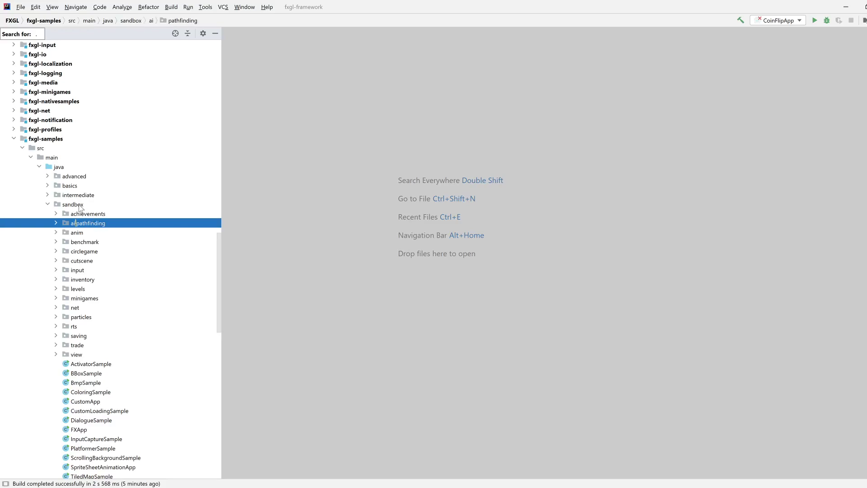
Create a new package sandbox.windowblur inside the sandbox package of fxgl-samples.
{"action": "left_click", "coordinate": [79, 205]}
{"action": "right_click", "coordinate": [80, 205]}
{"action": "mouse_move", "coordinate": [96, 210]}
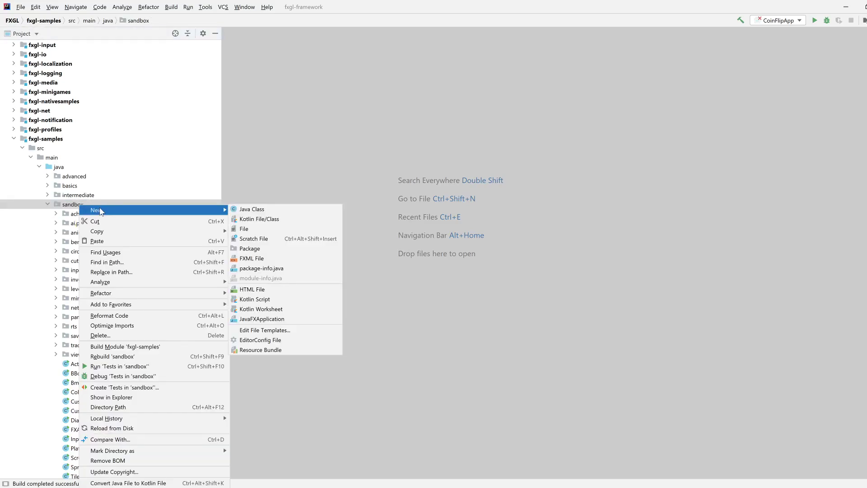
{"action": "left_click", "coordinate": [270, 248]}
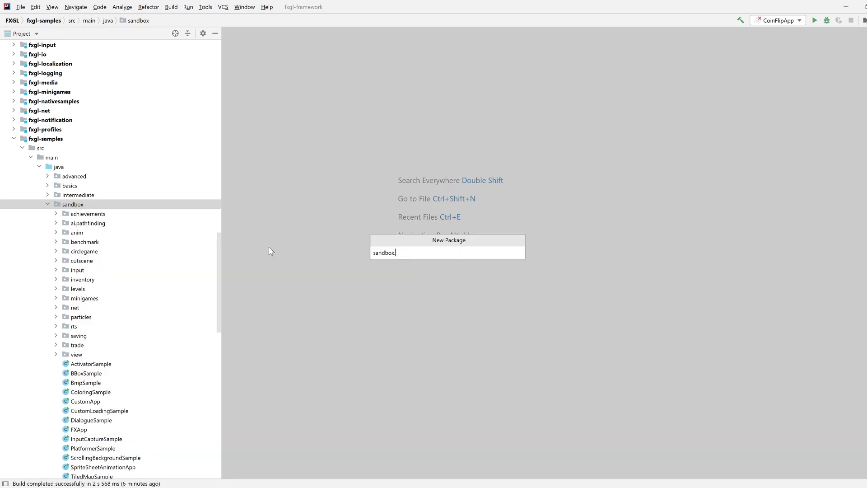
{"action": "type", "text": "windo"}
{"action": "type", "text": "blur"}
{"action": "key", "text": "Return"}
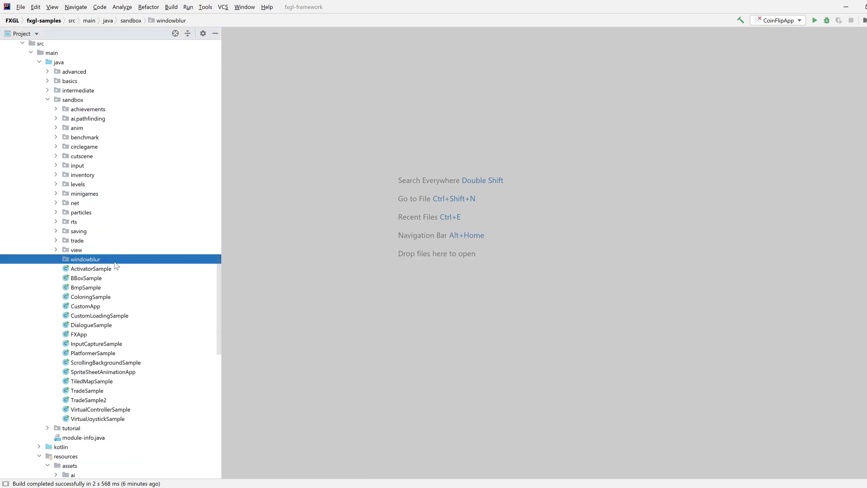
Start creating a new Java class WindowBlurApp in the windowblur package.
{"action": "right_click", "coordinate": [114, 262]}
{"action": "mouse_move", "coordinate": [154, 229]}
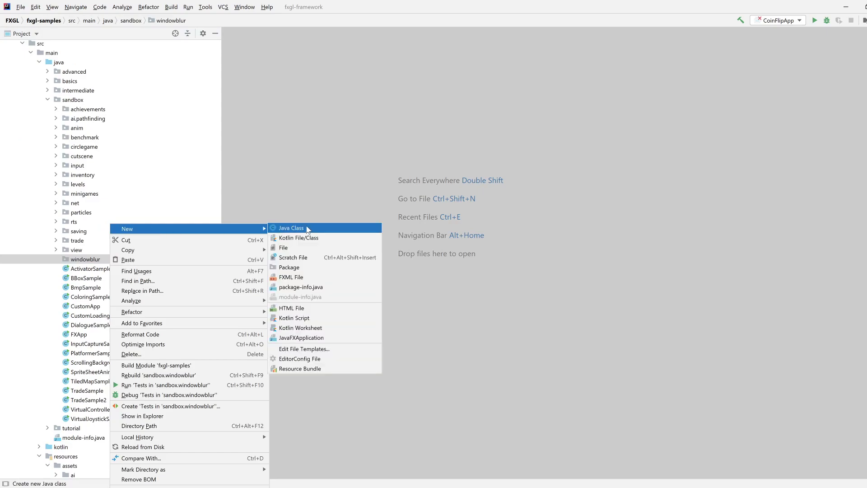
{"action": "left_click", "coordinate": [307, 230]}
{"action": "type", "text": "WindowBlurApp"}
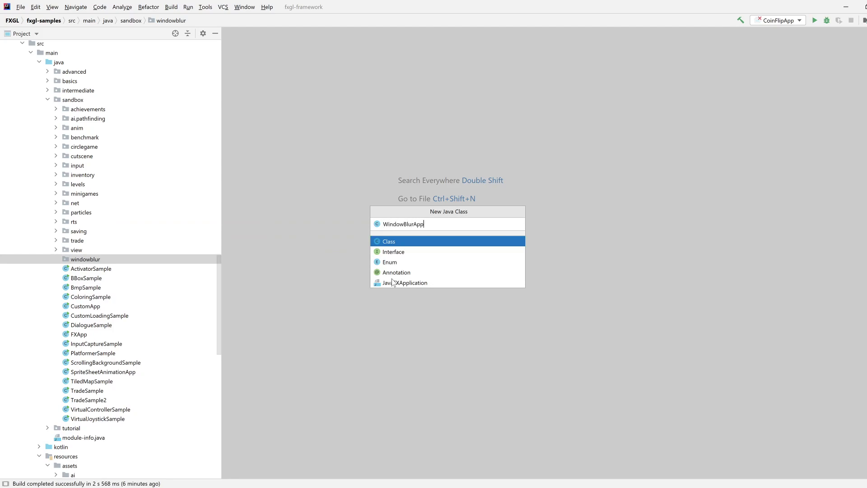
Make WindowBlurApp extend Application with a generated start(Stage stage) override.
{"action": "key", "text": "Return"}
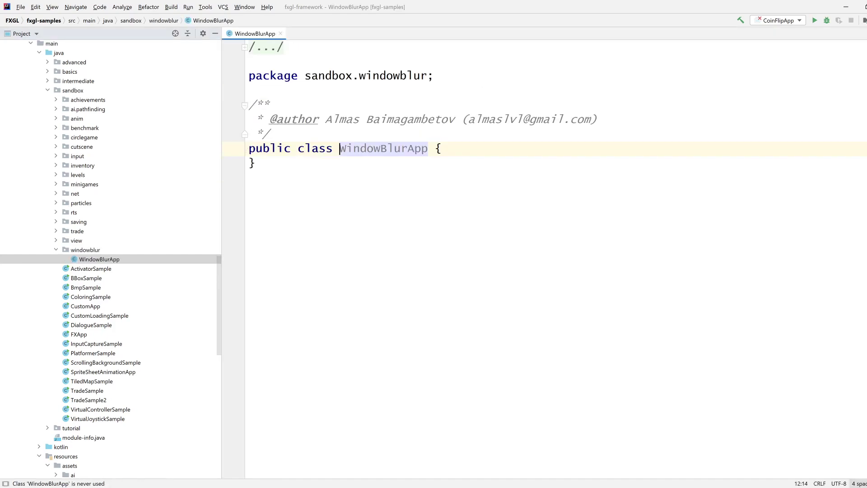
{"action": "type", "text": "e"}
{"action": "key", "text": "Return"}
{"action": "type", "text": "Appl "}
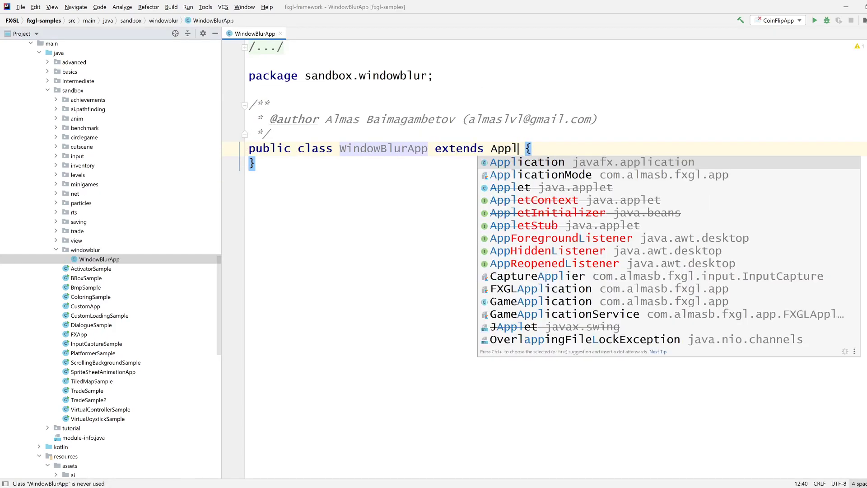
{"action": "type", "text": "i"}
{"action": "key", "text": "Return"}
{"action": "key", "text": "alt+Return"}
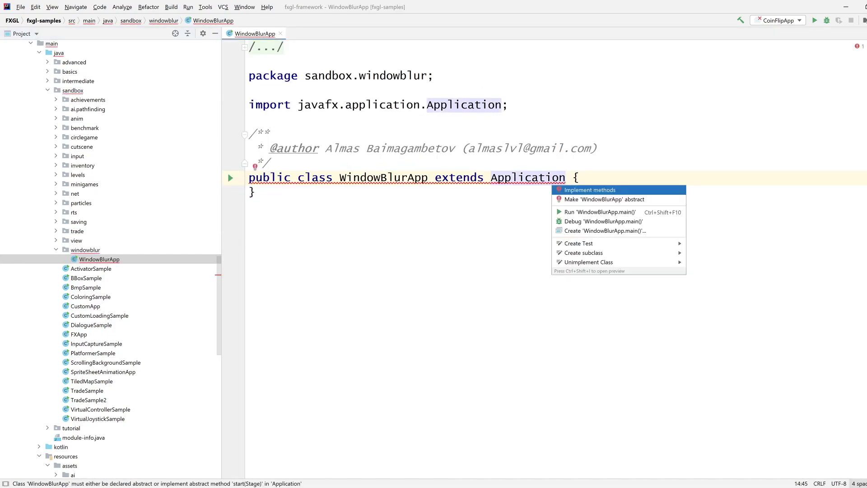
{"action": "key", "text": "Return"}
{"action": "key", "text": "Return"}
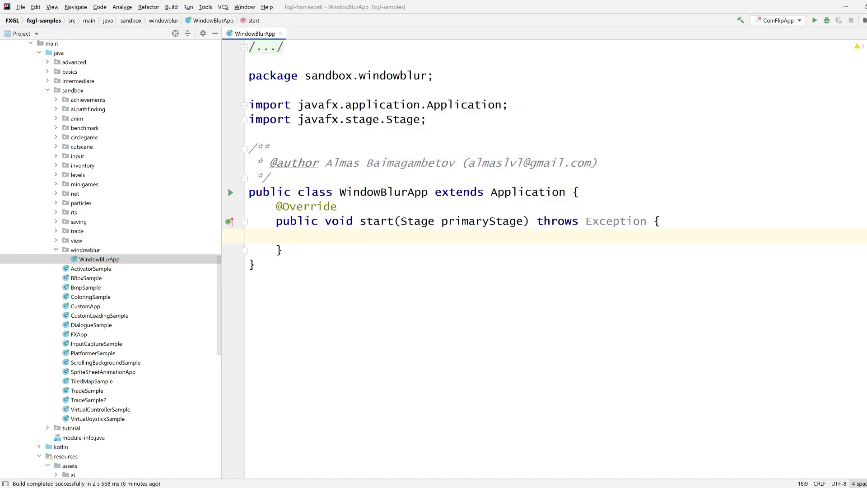
{"action": "key", "text": "shift+F6"}
{"action": "key", "text": "Return"}
Add a main method calling launch(args) via psvm and hide the Project panel.
{"action": "key", "text": "Down"}
{"action": "key", "text": "Down"}
{"action": "key", "text": "End"}
{"action": "key", "text": "Return"}
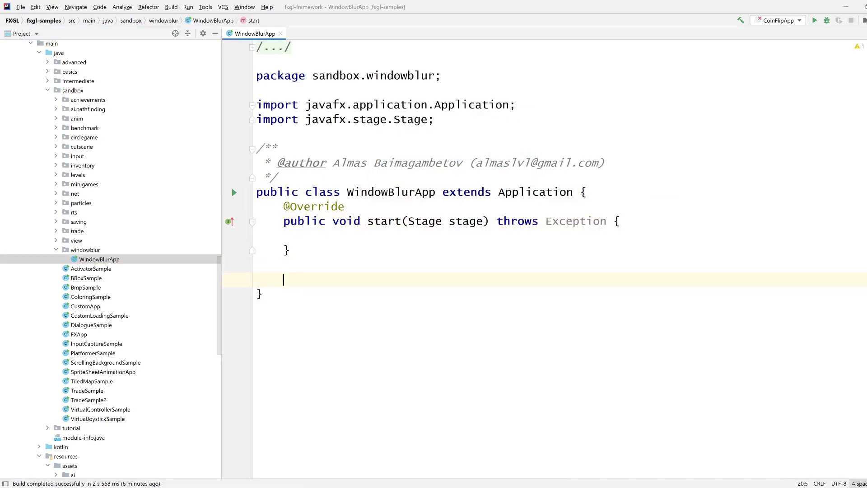
{"action": "type", "text": "psvm"}
{"action": "key", "text": "Return"}
{"action": "key", "text": "BackSpace"}
{"action": "key", "text": "BackSpace"}
{"action": "type", "text": "m"}
{"action": "key", "text": "Return"}
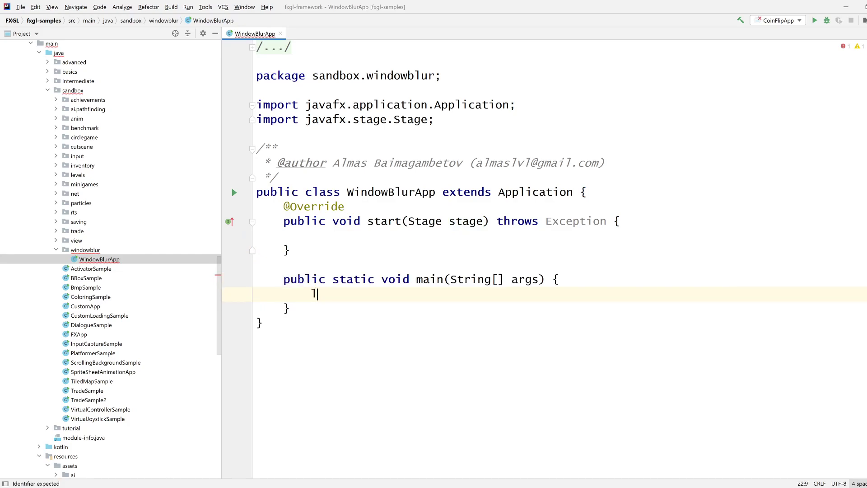
{"action": "key", "text": "Return"}
{"action": "type", "text": "ar);"}
{"action": "key", "text": "Return"}
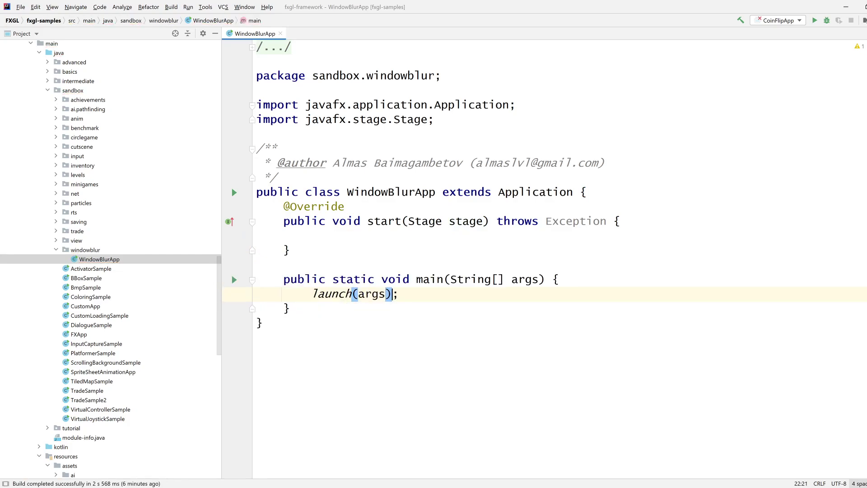
{"action": "key", "text": "alt+1"}
{"action": "key", "text": "alt+1"}
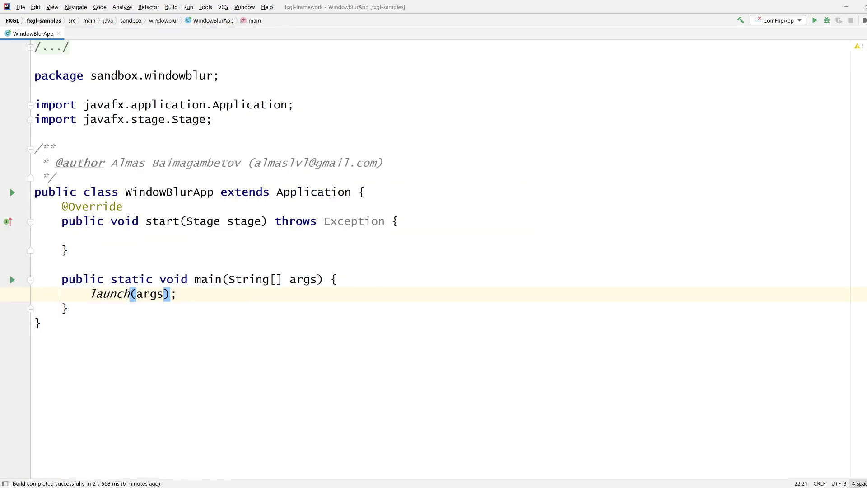
In start(), set a Scene from createContent() and show the stage, generating the createContent method.
{"action": "key", "text": "Up"}
{"action": "key", "text": "Up"}
{"action": "key", "text": "Up"}
{"action": "type", "text": "stage.s"}
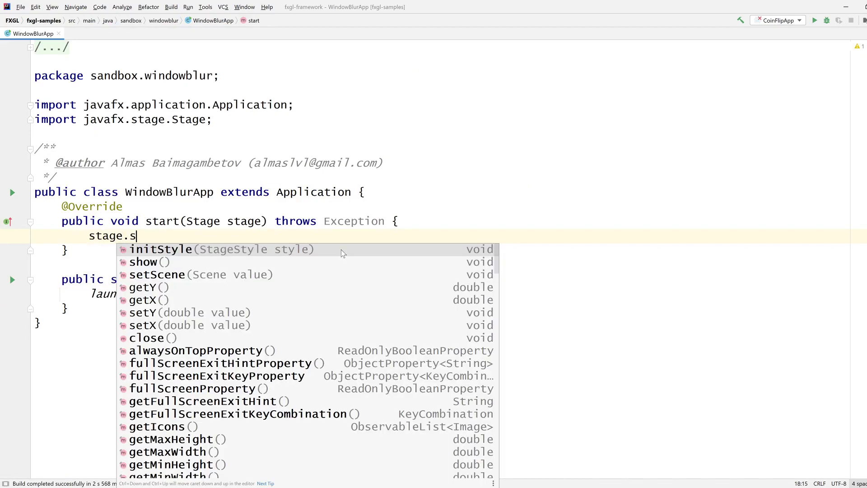
{"action": "type", "text": "h"}
{"action": "key", "text": "Return"}
{"action": "type", "text": ";"}
{"action": "key", "text": "Up"}
{"action": "key", "text": "End"}
{"action": "key", "text": "Return"}
{"action": "type", "text": "st"}
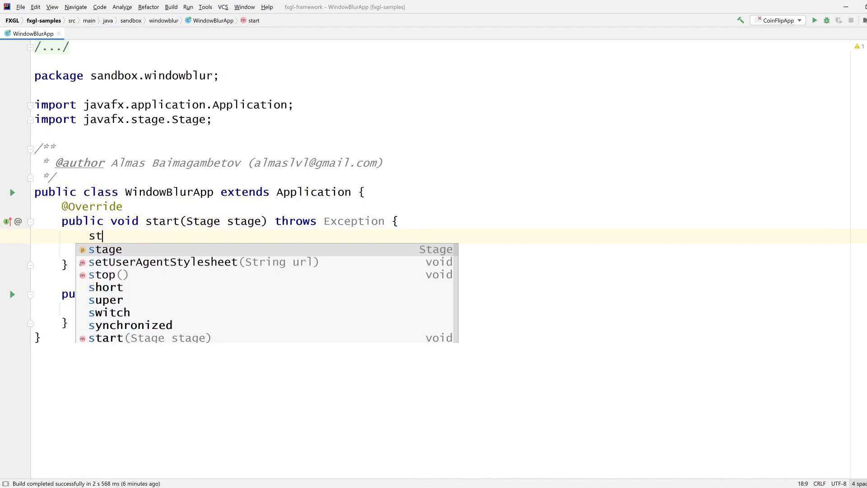
{"action": "type", "text": "age.setS"}
{"action": "key", "text": "Return"}
{"action": "type", "text": "new S);"}
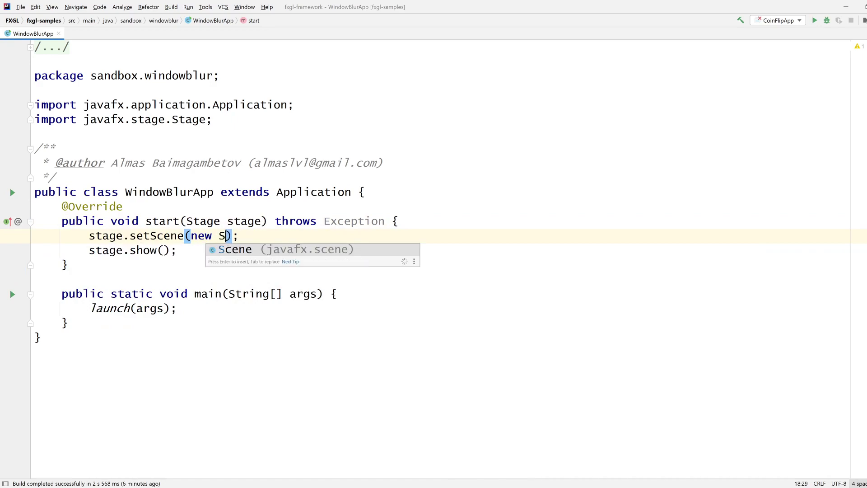
{"action": "key", "text": "Return"}
{"action": "type", "text": "create"}
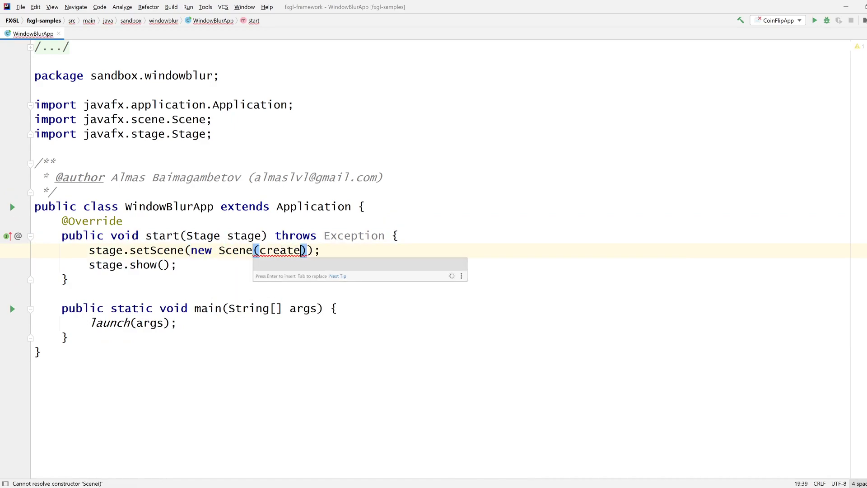
{"action": "type", "text": "Content(), nu"}
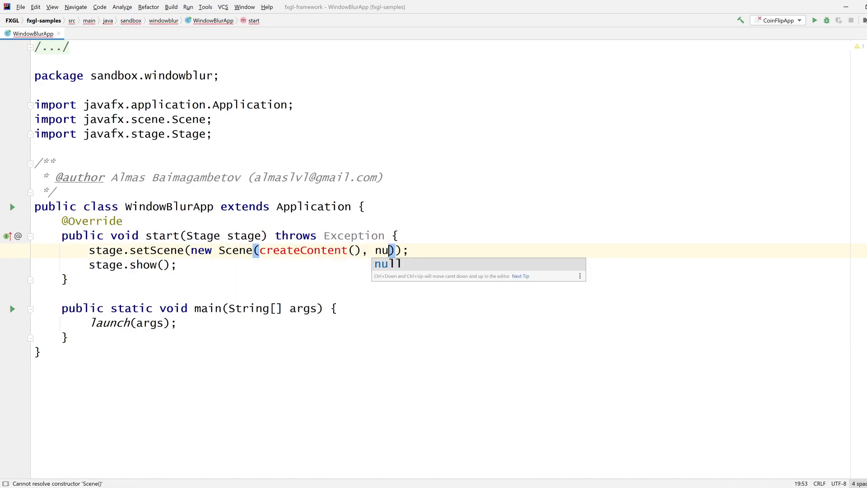
{"action": "type", "text": "ll)"}
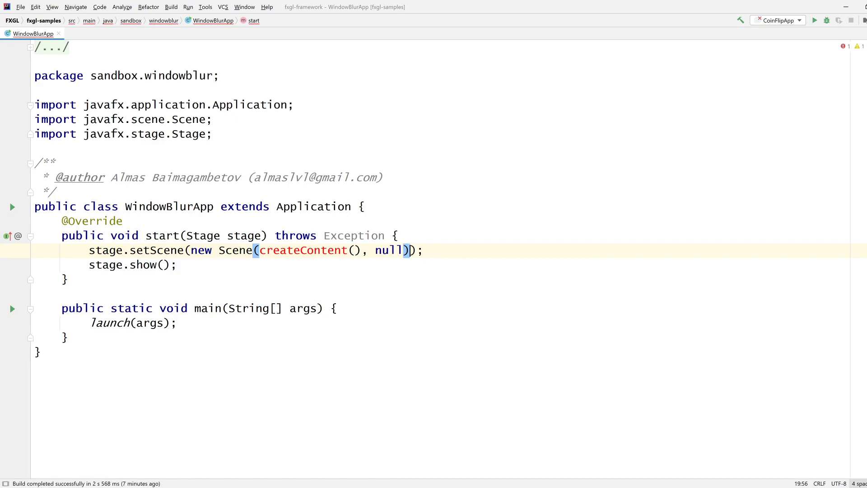
{"action": "key", "text": "F2"}
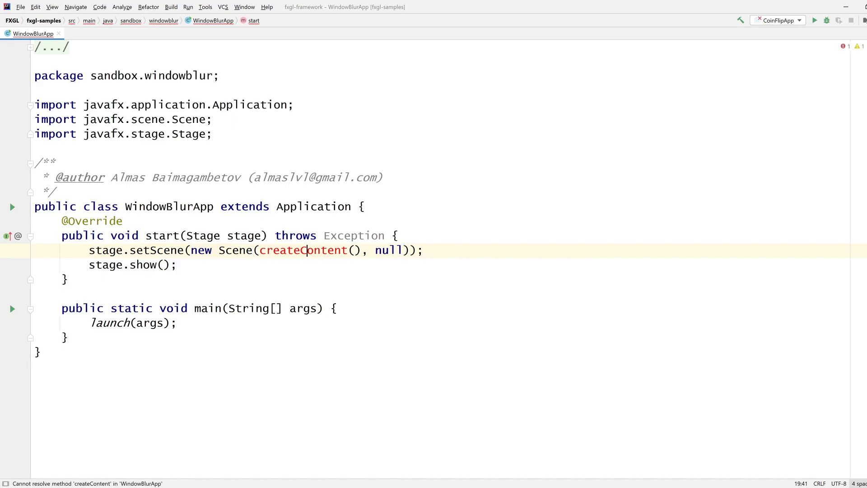
{"action": "key", "text": "alt+Return"}
{"action": "key", "text": "Return"}
{"action": "key", "text": "Return"}
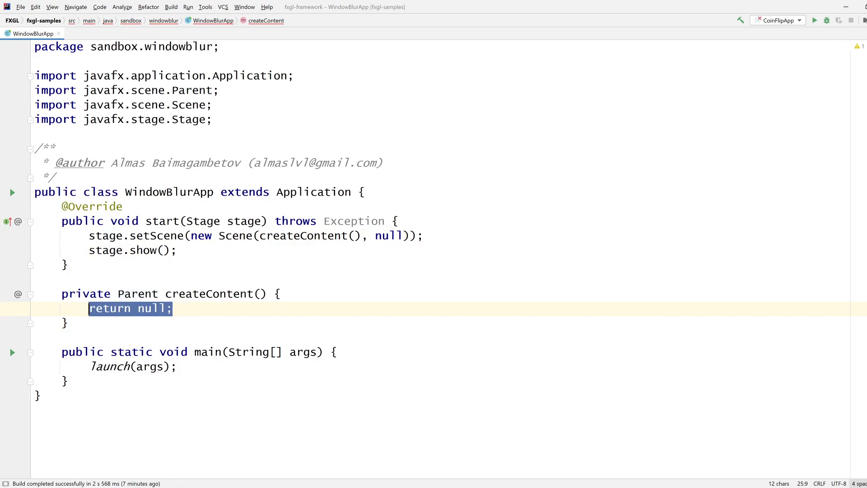
Have createContent build a Pane root with preferred size 800×600 and return it.
{"action": "key", "text": "BackSpace"}
{"action": "key", "text": "BackSpace"}
{"action": "type", "text": "va"}
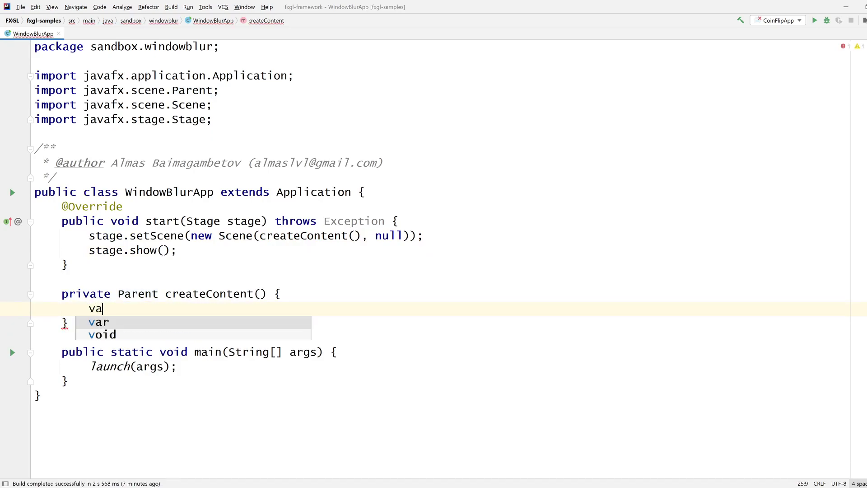
{"action": "type", "text": "r root = new P"}
{"action": "key", "text": "Return"}
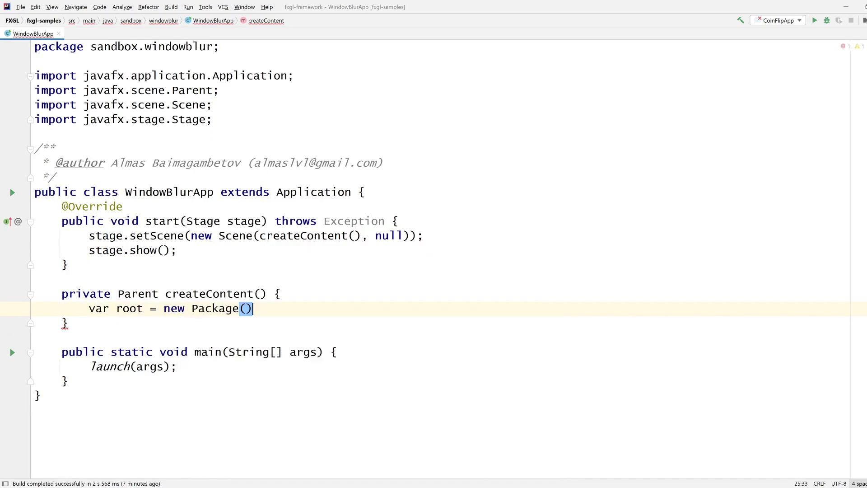
{"action": "key", "text": "BackSpace"}
{"action": "key", "text": "BackSpace"}
{"action": "key", "text": "BackSpace"}
{"action": "type", "text": "ane"}
{"action": "key", "text": "Return"}
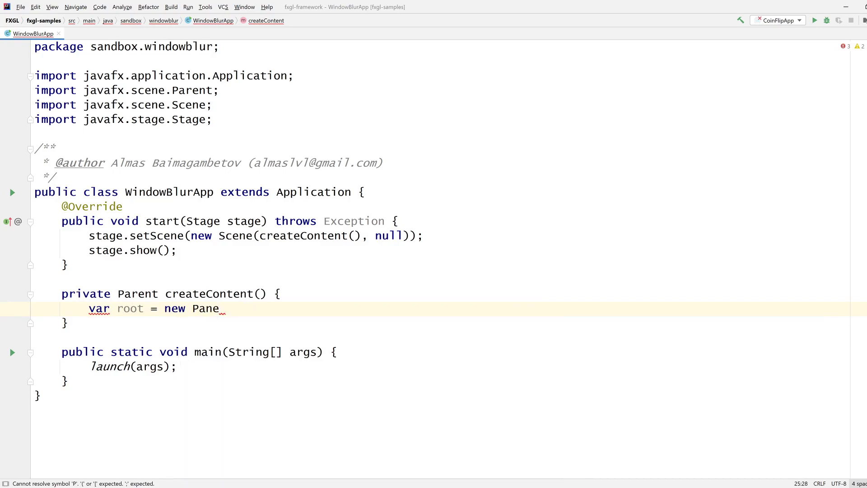
{"action": "type", "text": ";"}
{"action": "key", "text": "Return"}
{"action": "type", "text": "root.setP"}
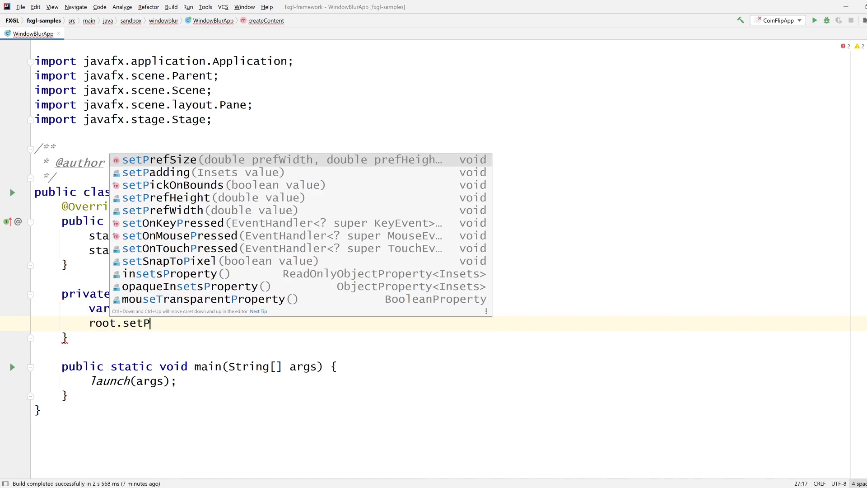
{"action": "key", "text": "Return"}
{"action": "type", "text": "800, 600);"}
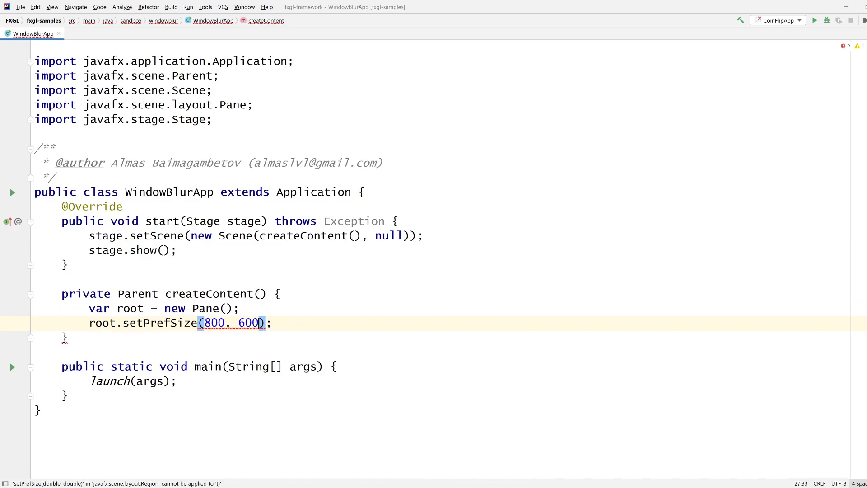
{"action": "key", "text": "End"}
{"action": "key", "text": "Return"}
{"action": "key", "text": "Return"}
{"action": "type", "text": "return ro"}
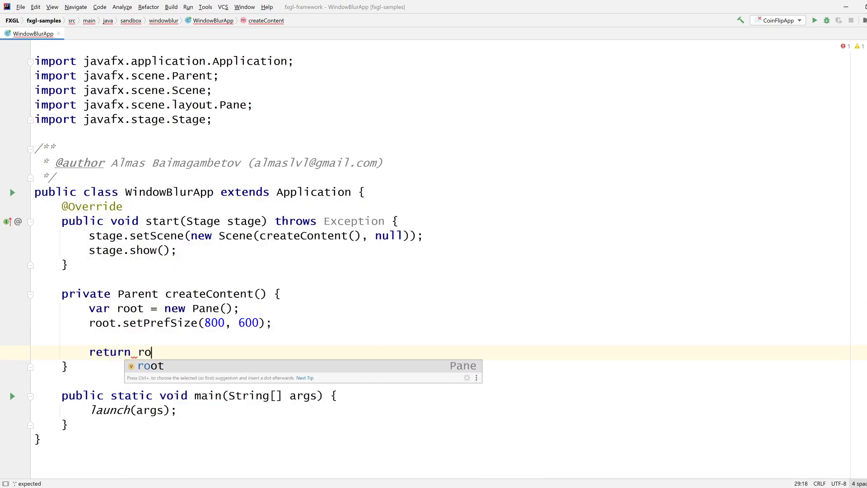
{"action": "type", "text": "ot;"}
{"action": "key", "text": "Up"}
Declare Robot robot = new Robot() at the top of createContent.
{"action": "key", "text": "Return"}
{"action": "key", "text": "Return"}
{"action": "key", "text": "Up"}
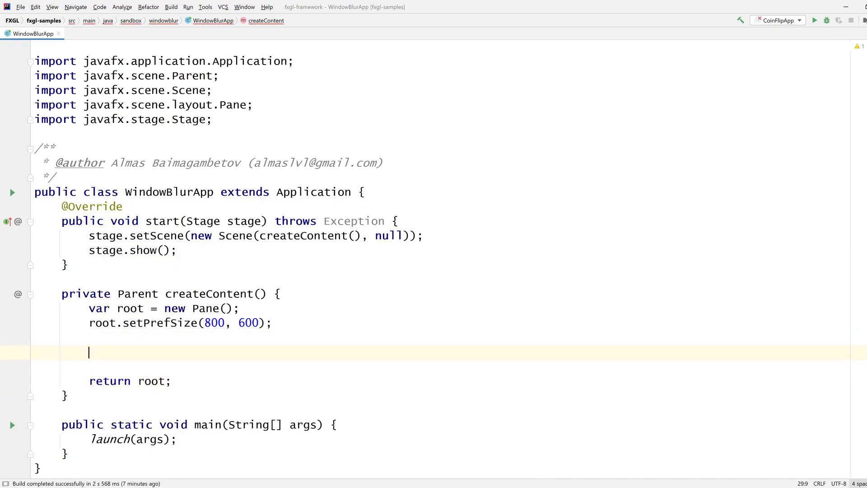
{"action": "type", "text": "Robo"}
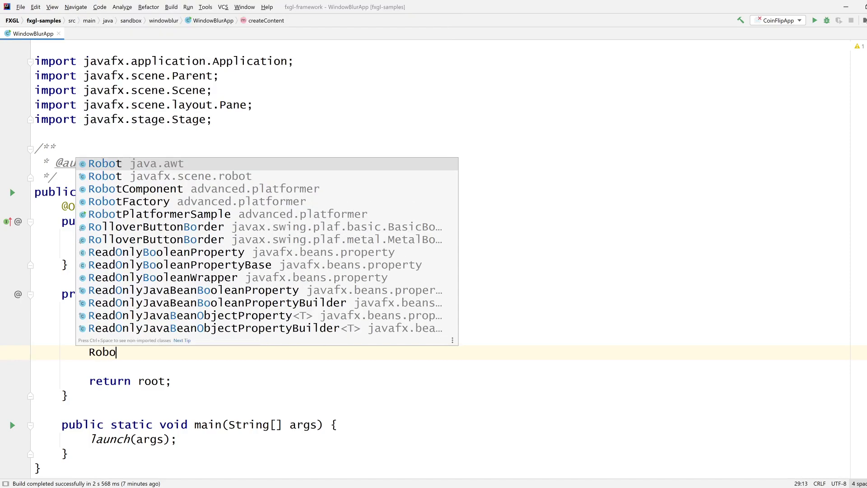
{"action": "key", "text": "Down"}
{"action": "key", "text": "Return"}
{"action": "type", "text": "robot ="}
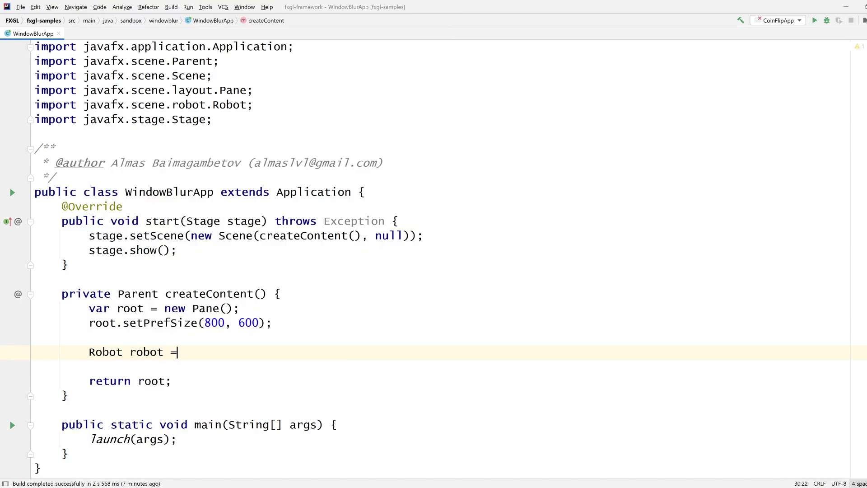
{"action": "type", "text": " new R"}
{"action": "key", "text": "Return"}
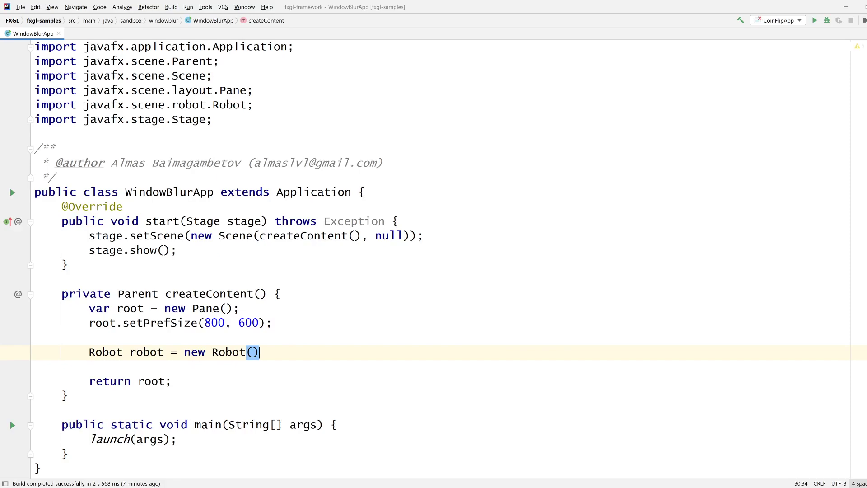
{"action": "key", "text": "Down"}
{"action": "key", "text": "Up"}
{"action": "key", "text": "End"}
{"action": "type", "text": ";"}
{"action": "key", "text": "Return"}
{"action": "type", "text": "r"}
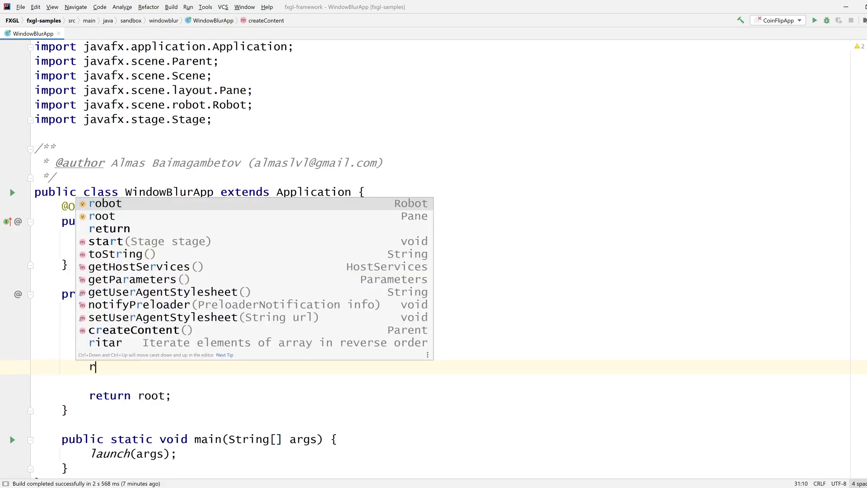
{"action": "type", "text": "obot.set"}
Store robot.getScreenCapture(null, new Rectangle2D(0, 0, 1920, 1080)) in a WritableImage image.
{"action": "key", "text": "BackSpace"}
{"action": "key", "text": "BackSpace"}
{"action": "key", "text": "BackSpace"}
{"action": "type", "text": "."}
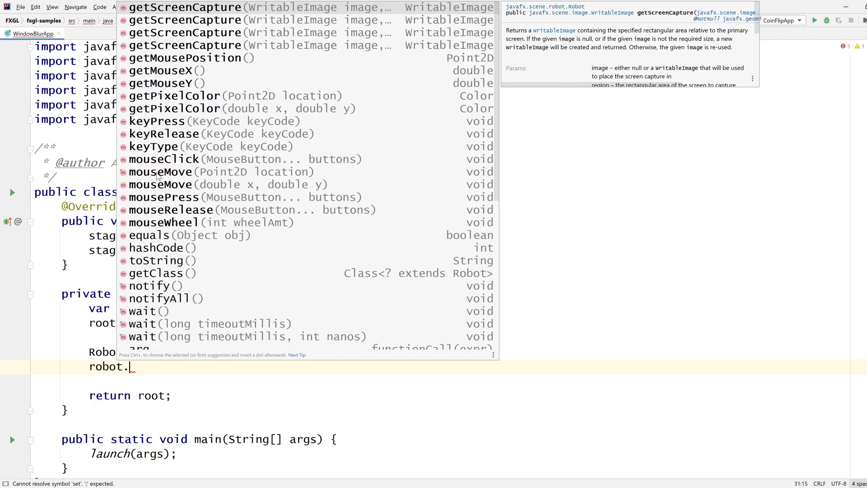
{"action": "left_click", "coordinate": [167, 163]}
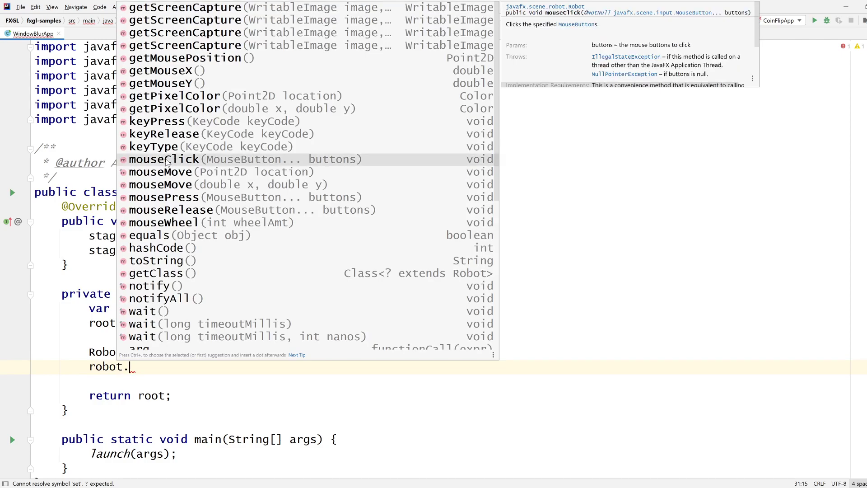
{"action": "double_click", "coordinate": [224, 19]}
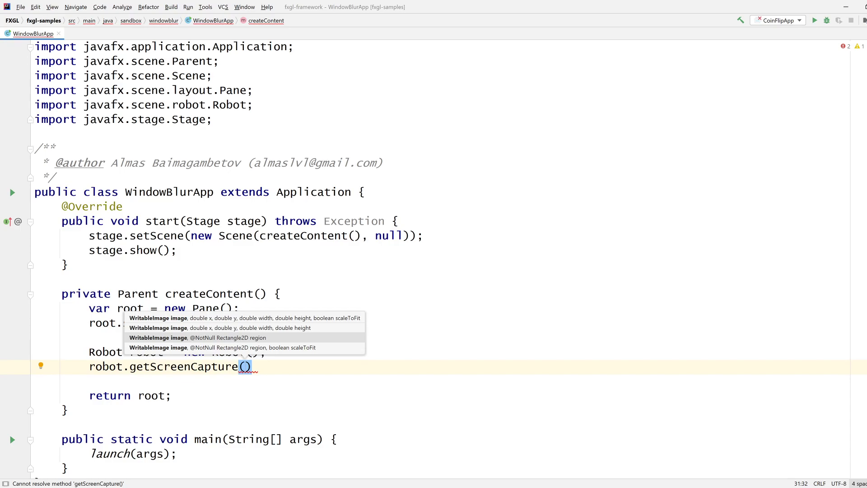
{"action": "type", "text": "null, "}
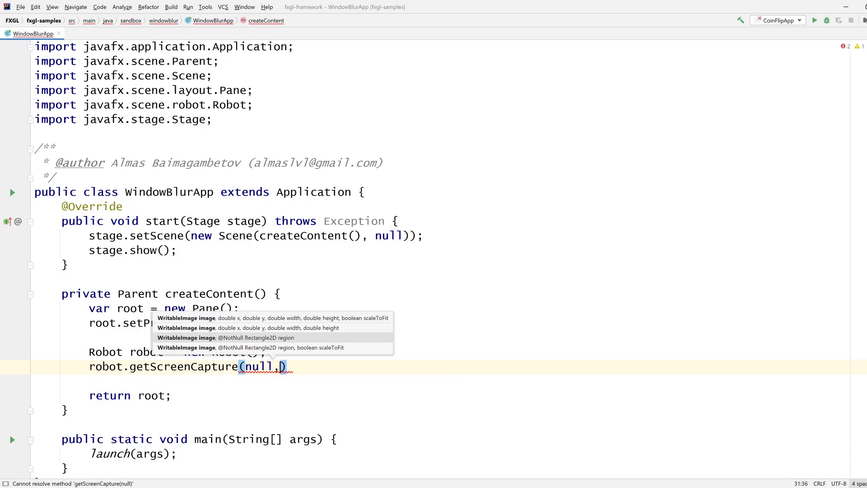
{"action": "type", "text": "new "}
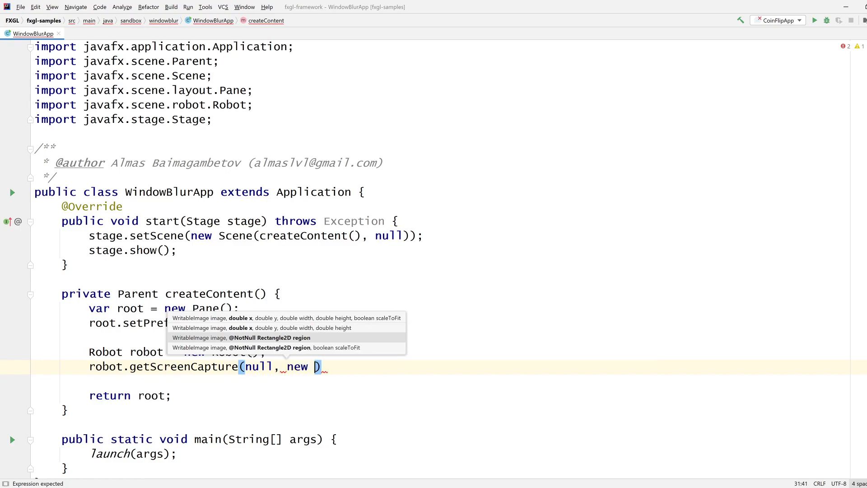
{"action": "type", "text": "R"}
{"action": "key", "text": "Return"}
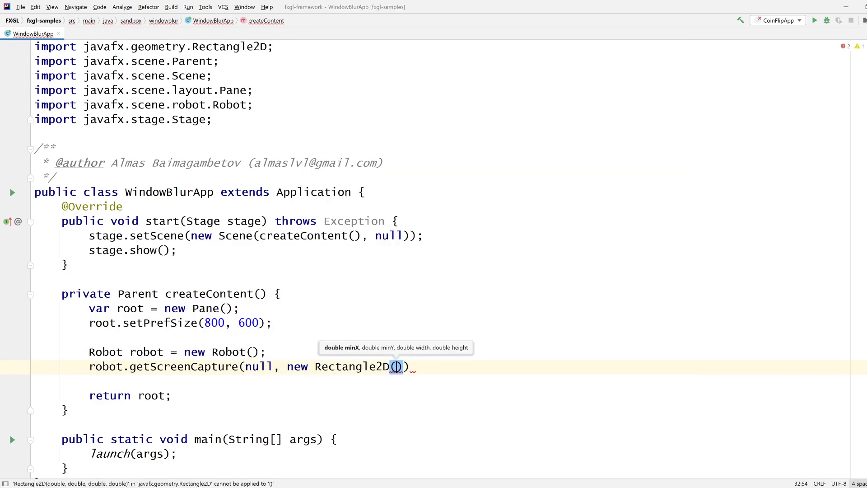
{"action": "type", "text": "0, 0, "}
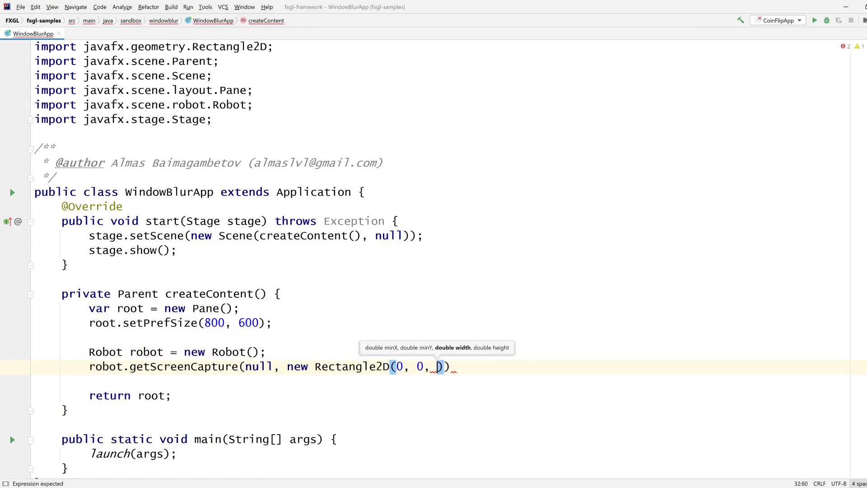
{"action": "type", "text": "1920, 1080)"}
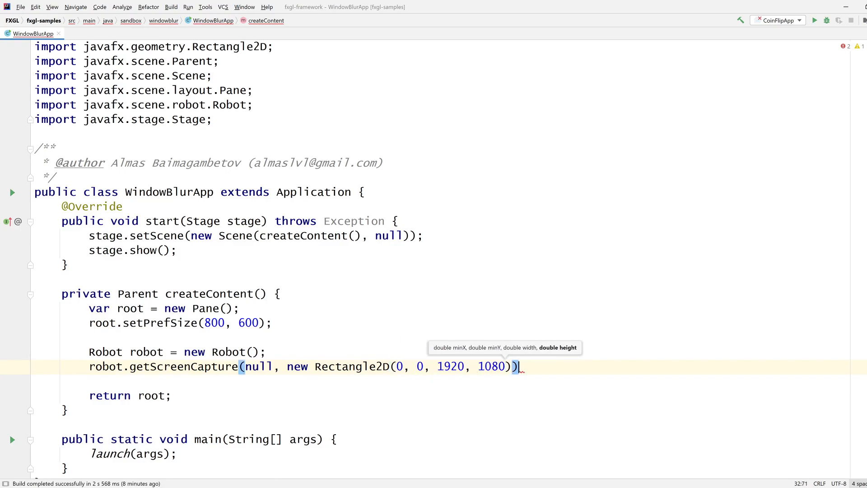
{"action": "type", "text": ");"}
{"action": "scroll", "coordinate": [434, 258], "scroll_direction": "down", "scroll_amount": 2}
{"action": "scroll", "coordinate": [434, 257], "scroll_direction": "up", "scroll_amount": 2}
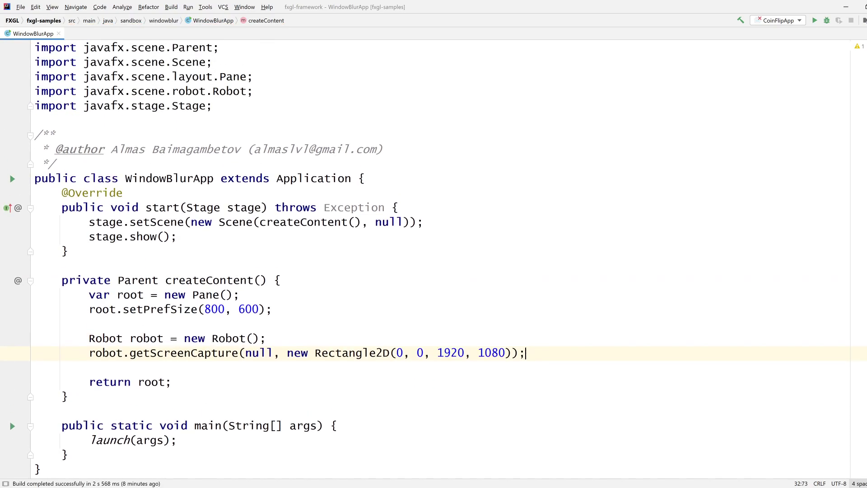
{"action": "left_click_drag", "start_coordinate": [438, 366], "coordinate": [507, 366]}
{"action": "left_click", "coordinate": [174, 395]}
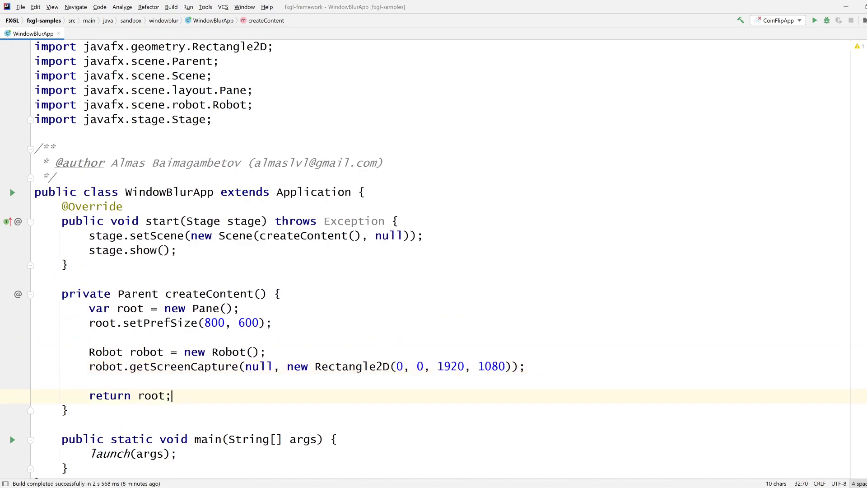
{"action": "scroll", "coordinate": [434, 258], "scroll_direction": "down", "scroll_amount": 1}
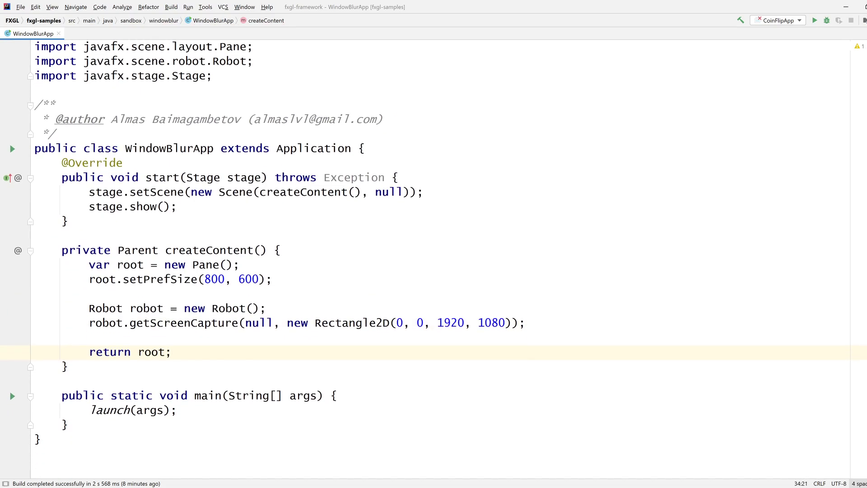
{"action": "key", "text": "Up"}
{"action": "key", "text": "Up"}
{"action": "key", "text": "Home"}
{"action": "type", "text": "wri"}
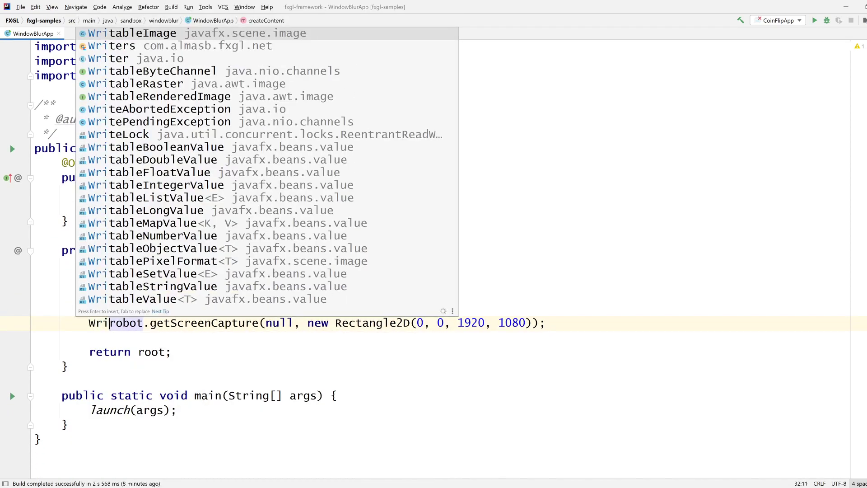
{"action": "key", "text": "Return"}
{"action": "type", "text": "image ="}
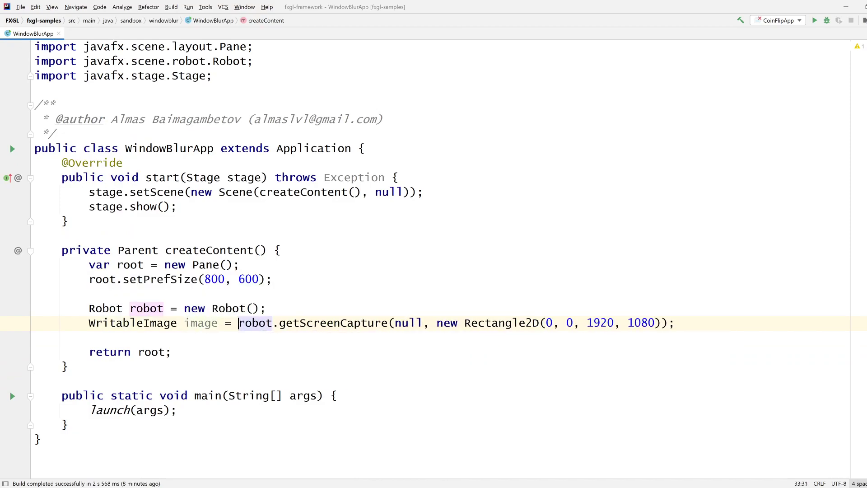
{"action": "key", "text": "Down"}
{"action": "key", "text": "Return"}
{"action": "key", "text": "Up"}
{"action": "key", "text": "Up"}
Wrap the capture in an ImageView view and add it to root's children with addAll(view).
{"action": "key", "text": "Down"}
{"action": "type", "text": "Im"}
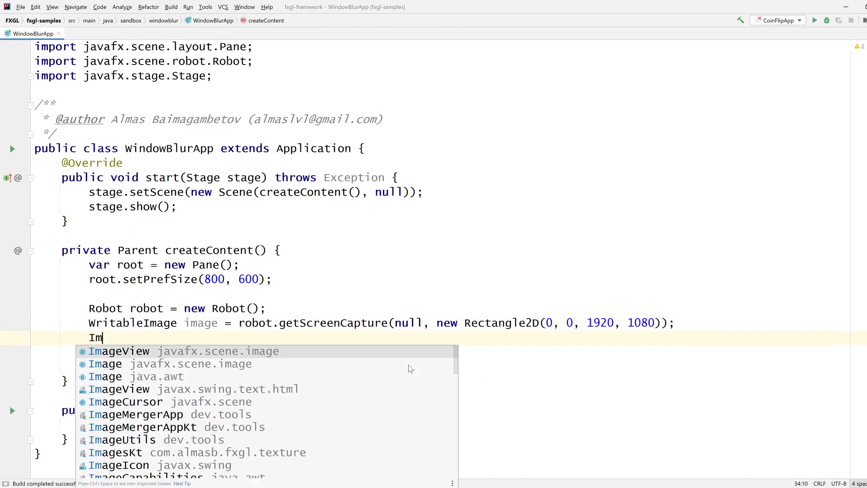
{"action": "key", "text": "Return"}
{"action": "type", "text": "view = new I"}
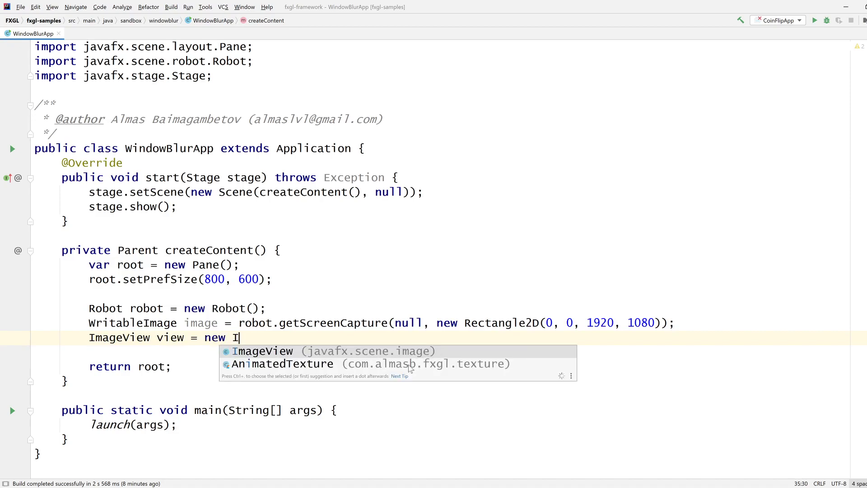
{"action": "key", "text": "Return"}
{"action": "type", "text": "image);"}
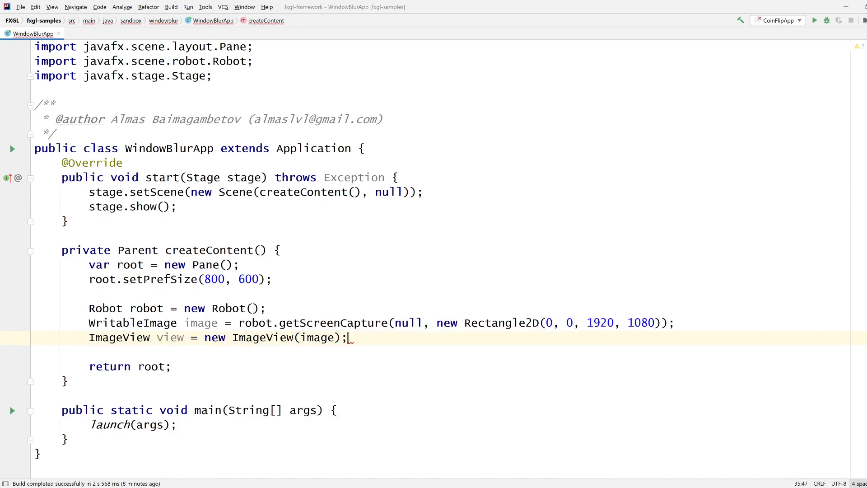
{"action": "key", "text": "Return"}
{"action": "key", "text": "Return"}
{"action": "type", "text": "robot.get"}
{"action": "key", "text": "BackSpace"}
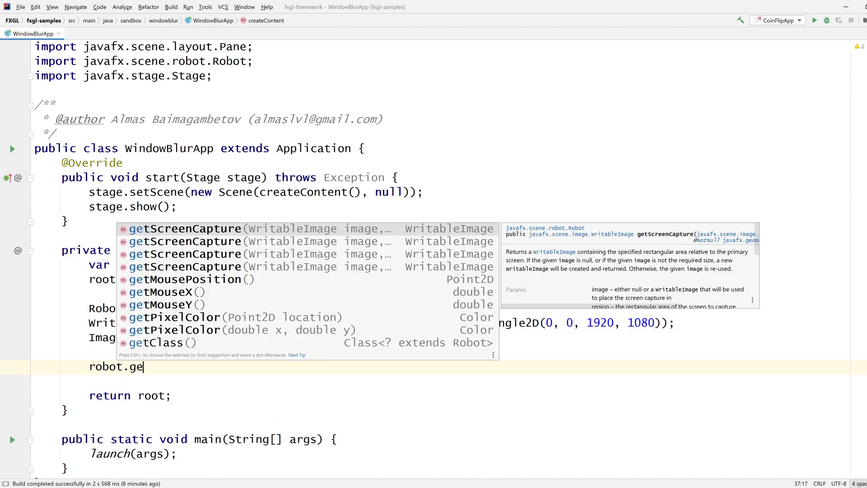
{"action": "key", "text": "BackSpace"}
{"action": "key", "text": "BackSpace"}
{"action": "key", "text": "BackSpace"}
{"action": "type", "text": "ot.get"}
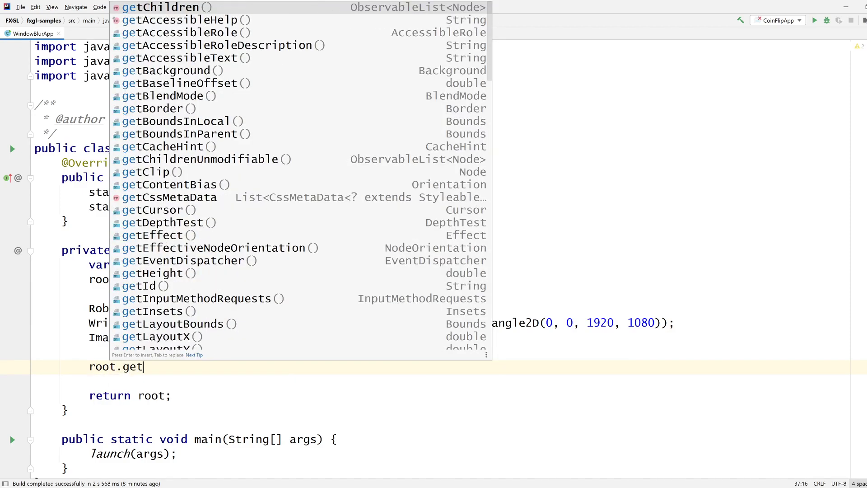
{"action": "type", "text": "Ch"}
{"action": "key", "text": "Return"}
{"action": "type", "text": ".ad"}
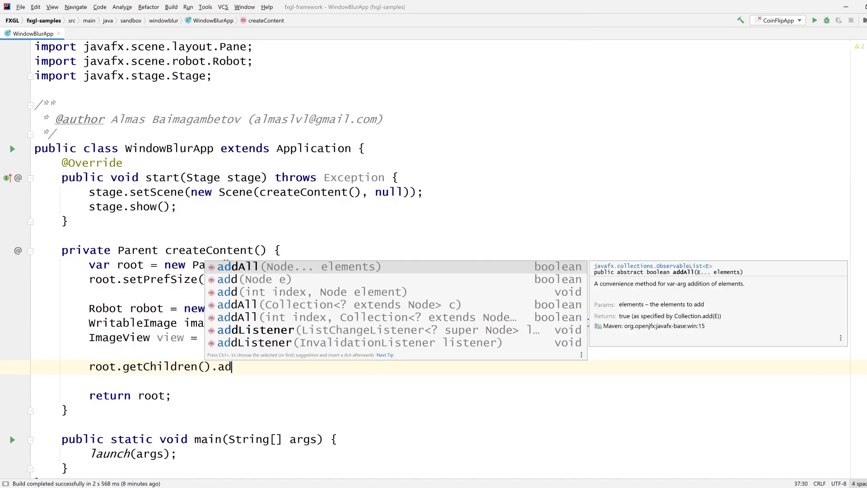
{"action": "key", "text": "Return"}
{"action": "type", "text": "view);"}
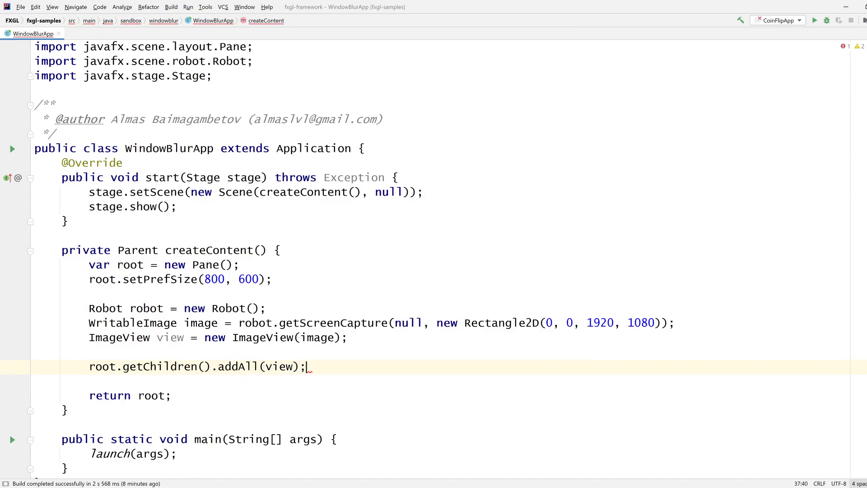
Create a "Close" Button whose action calls Platform.exit().
{"action": "key", "text": "Up"}
{"action": "key", "text": "Return"}
{"action": "key", "text": "Return"}
{"action": "key", "text": "Up"}
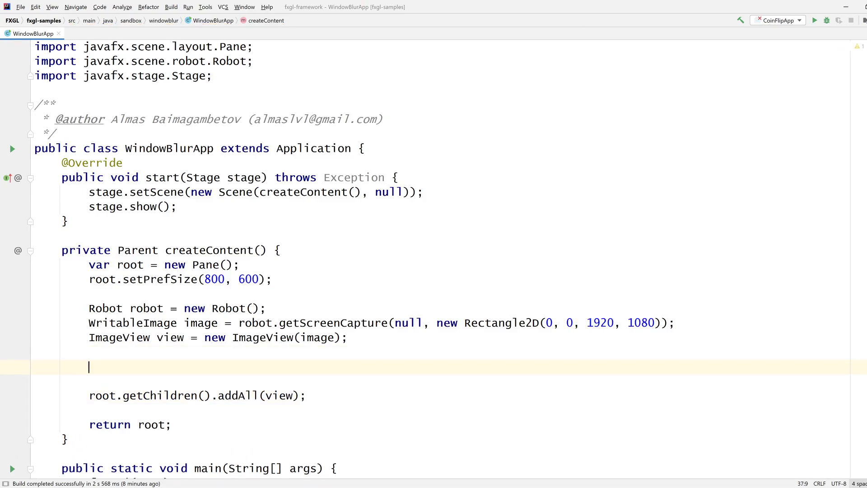
{"action": "type", "text": "But"}
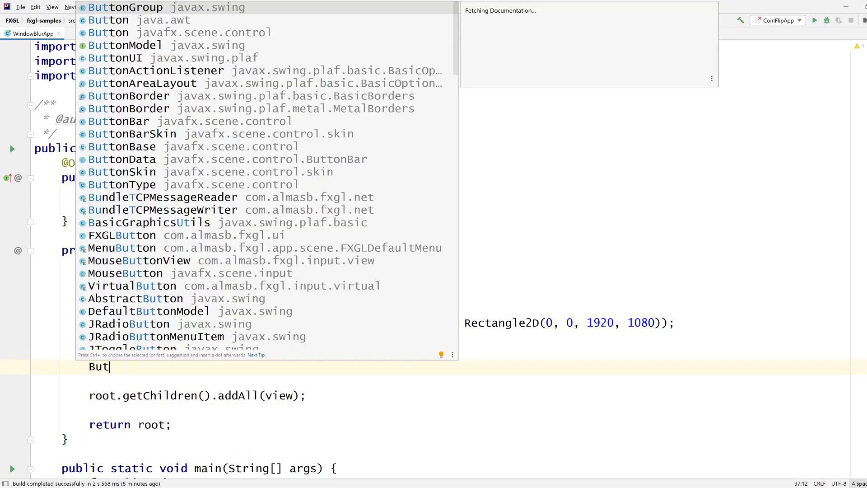
{"action": "type", "text": "ton"}
{"action": "key", "text": "Return"}
{"action": "type", "text": "btn"}
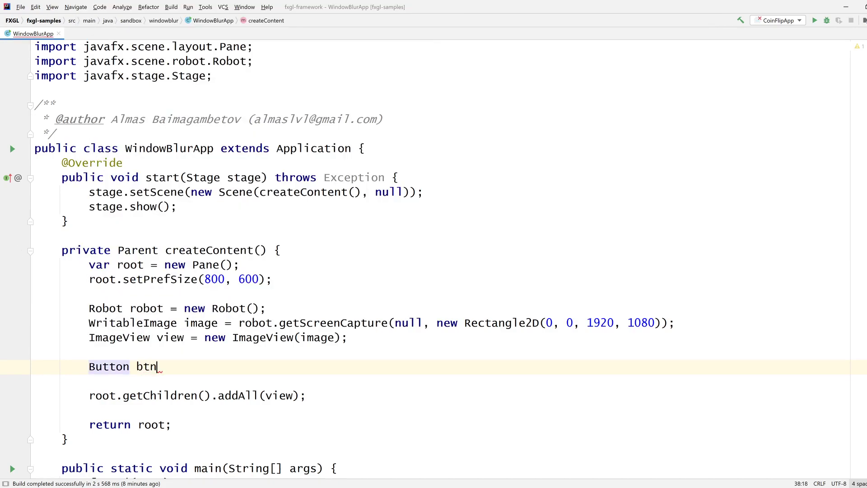
{"action": "type", "text": " = new Bu"}
{"action": "key", "text": "Return"}
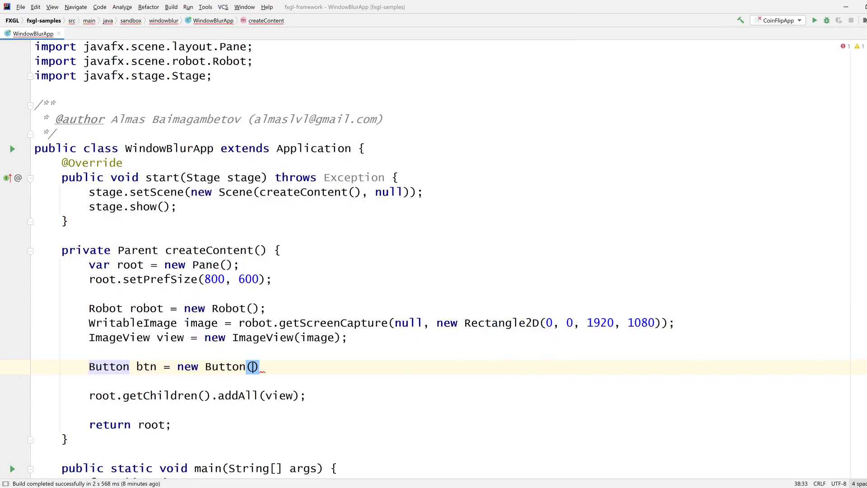
{"action": "type", "text": ");"}
{"action": "key", "text": "Return"}
{"action": "type", "text": "b"}
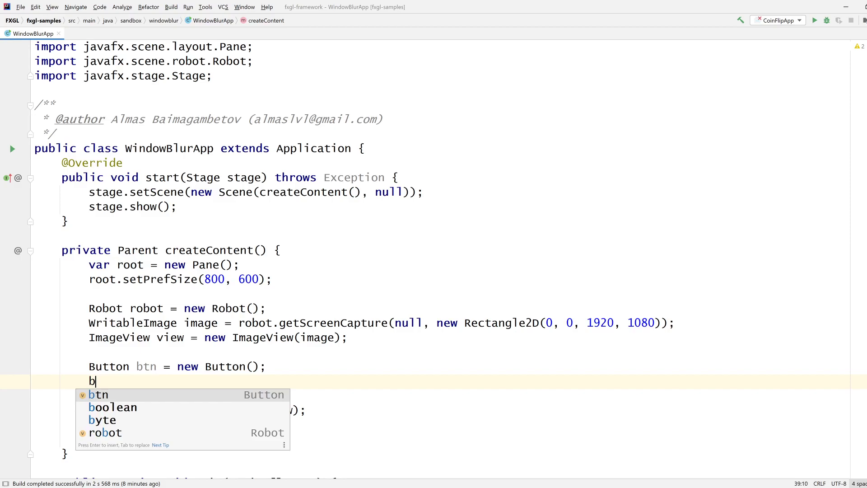
{"action": "key", "text": "BackSpace"}
{"action": "key", "text": "Up"}
{"action": "key", "text": "End"}
{"action": "key", "text": "Left"}
{"action": "key", "text": "Left"}
{"action": "type", "text": "\""}
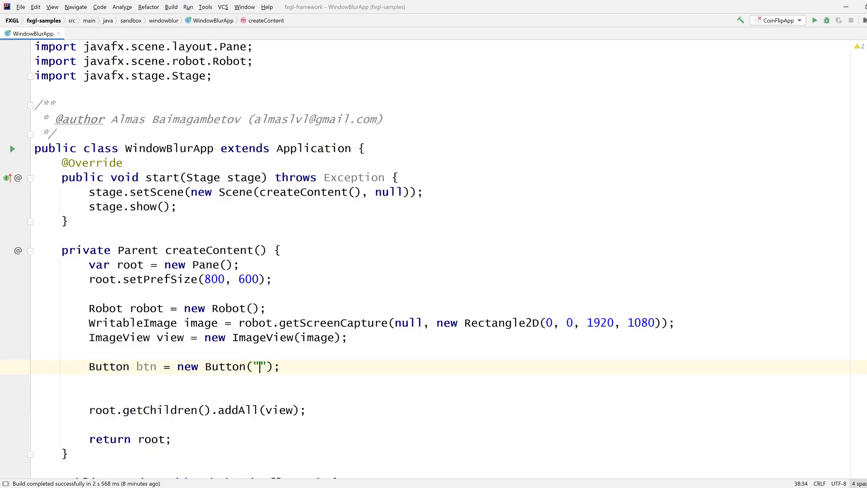
{"action": "type", "text": "Close"}
{"action": "key", "text": "Down"}
{"action": "type", "text": "btn.setO"}
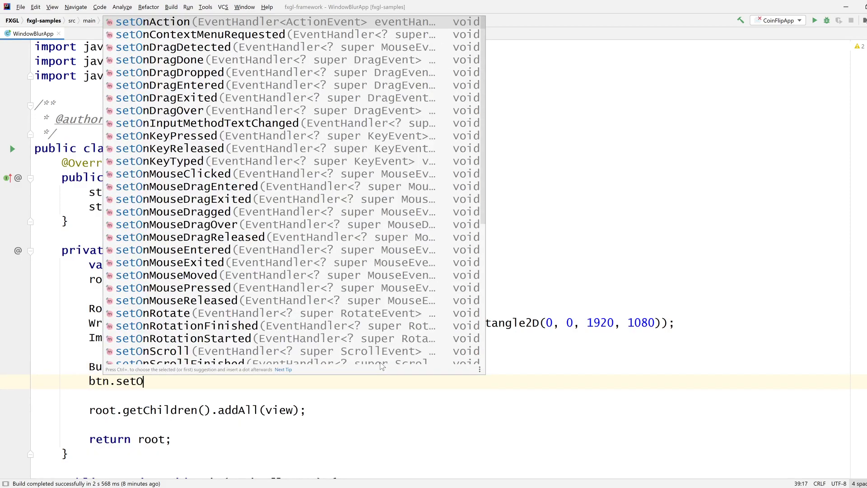
{"action": "key", "text": "Return"}
{"action": "type", "text": "e -> "}
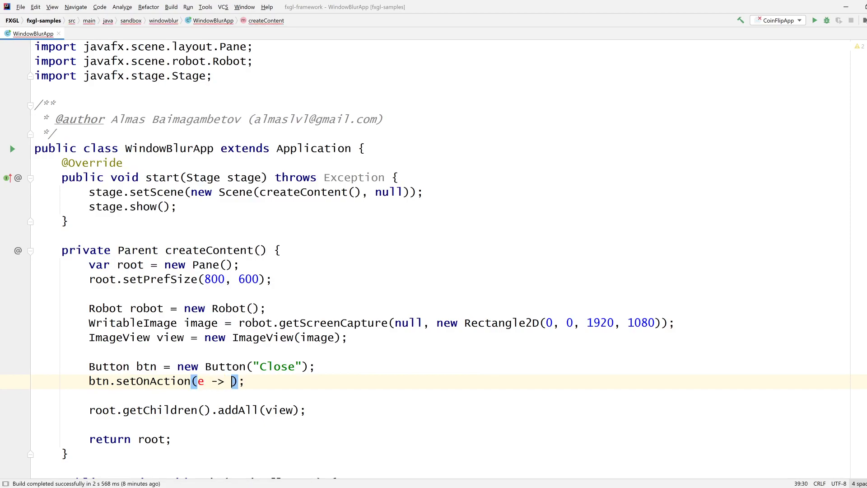
{"action": "type", "text": "Platform"}
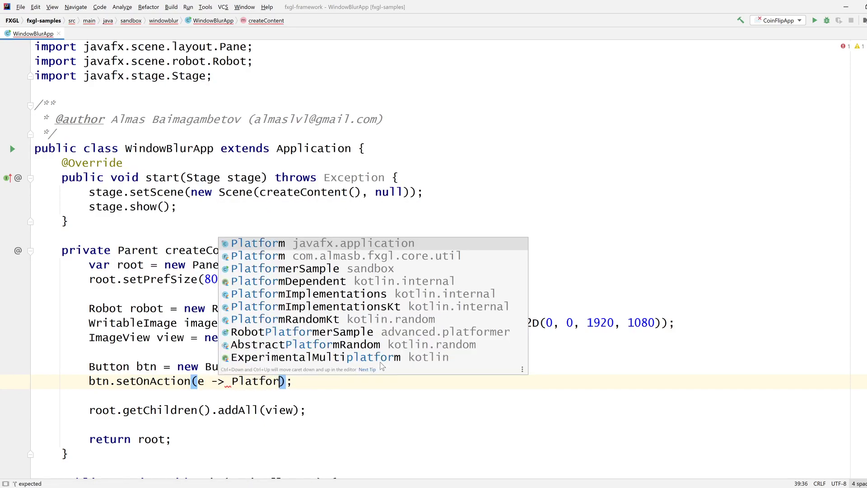
{"action": "type", "text": ".exit"}
{"action": "key", "text": "Return"}
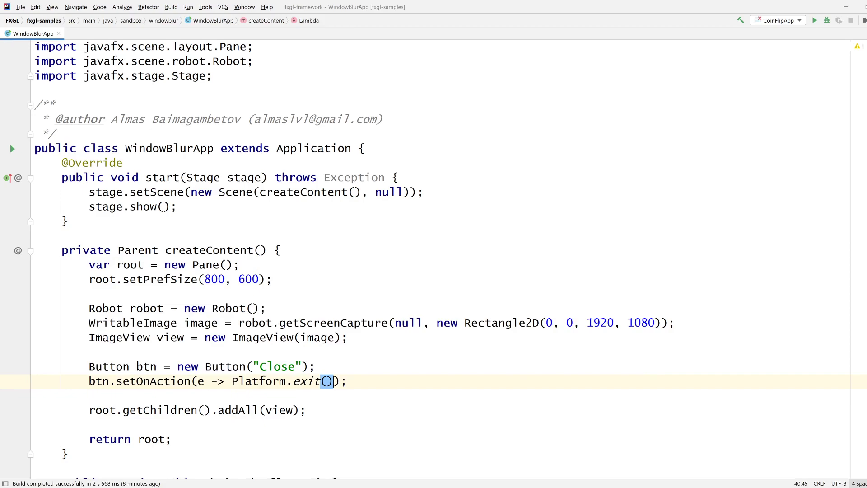
Change addAll(view) to addAll(view, btn) so the button is added to root.
{"action": "double_click", "coordinate": [105, 207]}
{"action": "scroll", "coordinate": [434, 257], "scroll_direction": "down", "scroll_amount": 1}
{"action": "scroll", "coordinate": [434, 258], "scroll_direction": "down", "scroll_amount": 2}
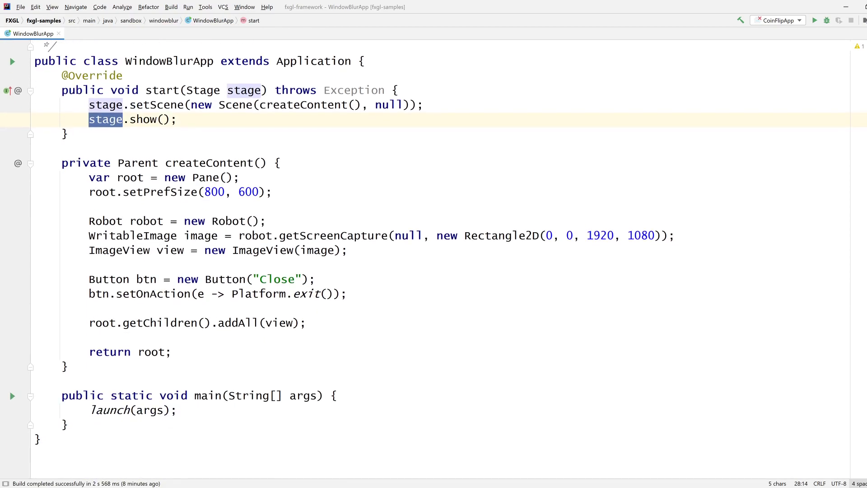
{"action": "scroll", "coordinate": [433, 258], "scroll_direction": "up", "scroll_amount": 1}
{"action": "scroll", "coordinate": [434, 257], "scroll_direction": "up", "scroll_amount": 1}
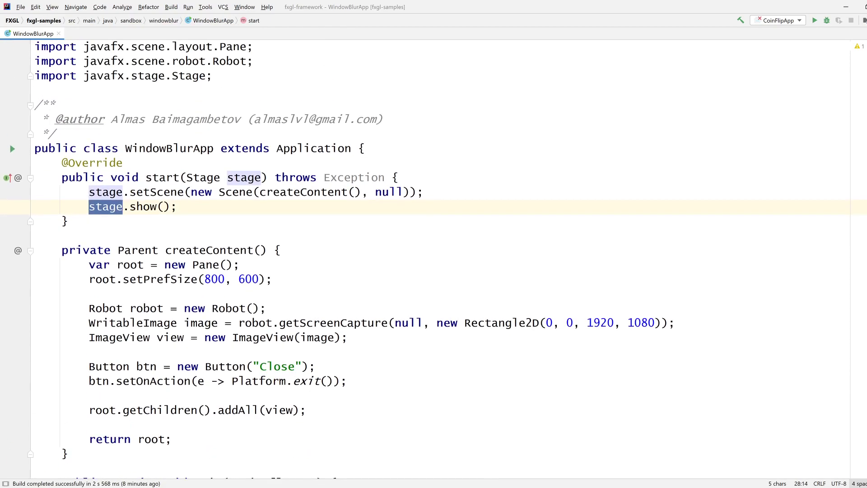
{"action": "left_click", "coordinate": [89, 395]}
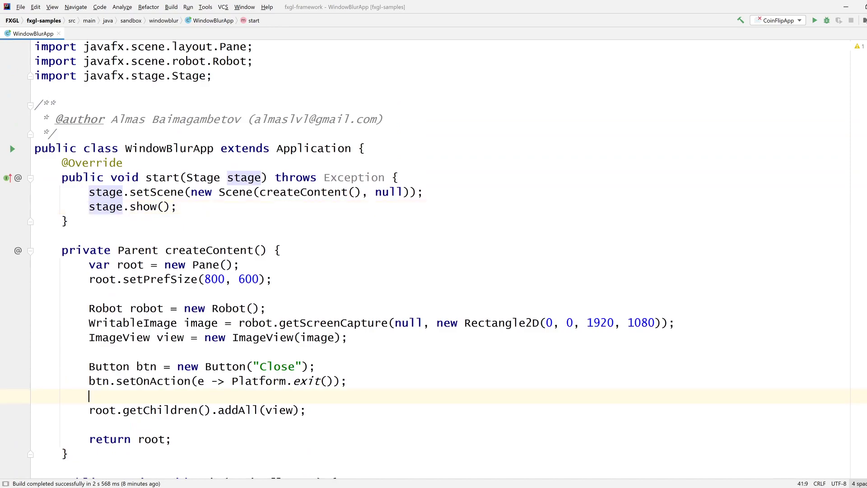
{"action": "left_click", "coordinate": [293, 410]}
{"action": "type", "text": ", bt"}
{"action": "key", "text": "Return"}
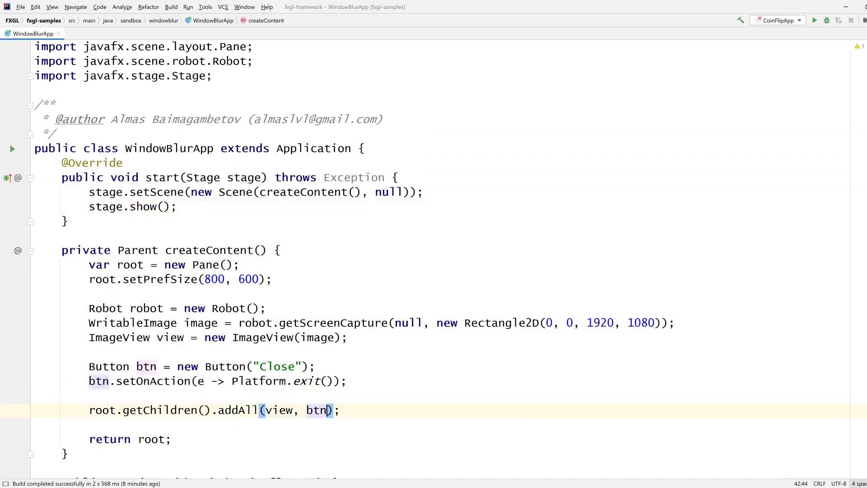
{"action": "key", "text": "Right"}
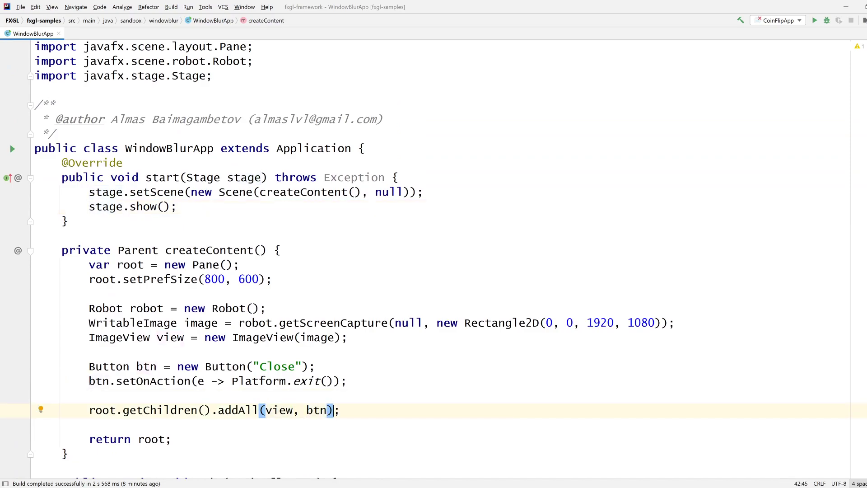
Add stage.initStyle(StageStyle.TRANSPARENT) at the top of start().
{"action": "left_click", "coordinate": [407, 178]}
{"action": "key", "text": "Return"}
{"action": "key", "text": "Return"}
{"action": "key", "text": "Up"}
{"action": "type", "text": "st."}
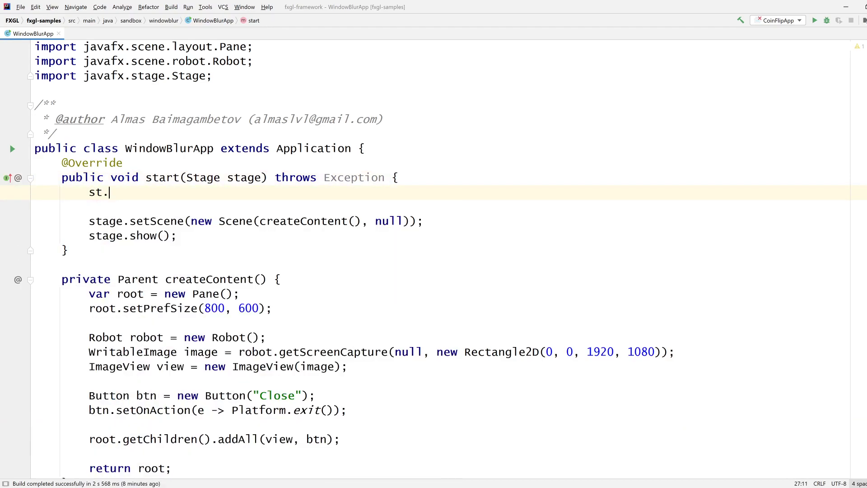
{"action": "type", "text": "ini"}
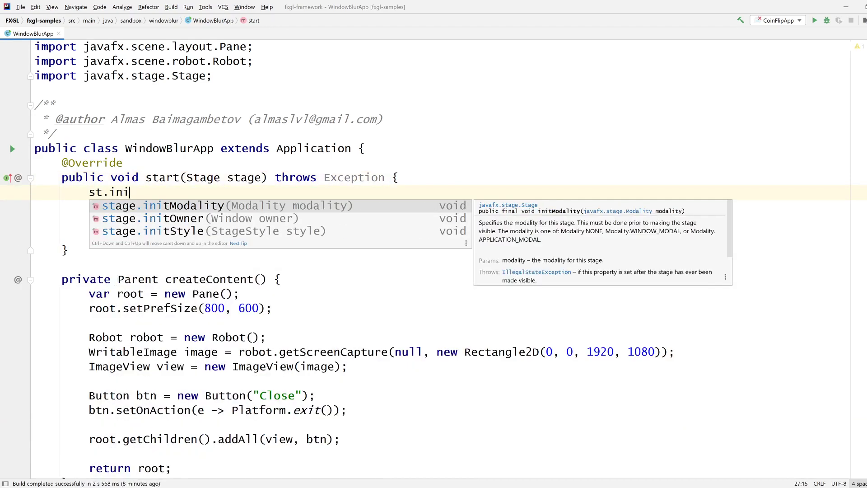
{"action": "key", "text": "Down"}
{"action": "key", "text": "Down"}
{"action": "key", "text": "Return"}
{"action": "type", "text": "St"}
{"action": "key", "text": "Return"}
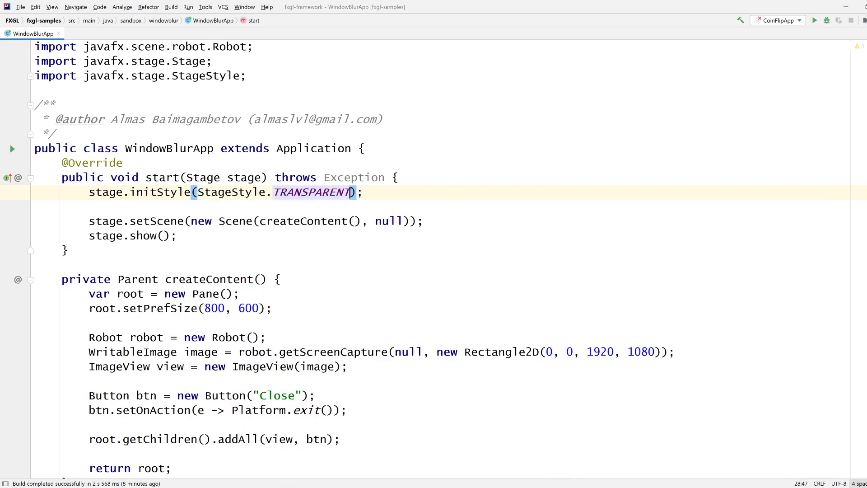
{"action": "key", "text": "Down"}
{"action": "key", "text": "BackSpace"}
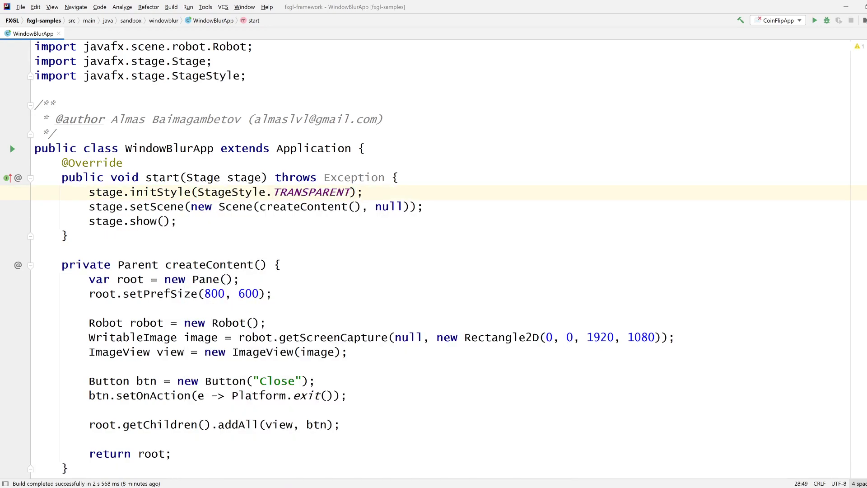
Run WindowBlurApp to show the borderless screen-capture window.
{"action": "left_click", "coordinate": [472, 237]}
{"action": "right_click", "coordinate": [472, 242]}
{"action": "left_click", "coordinate": [515, 351]}
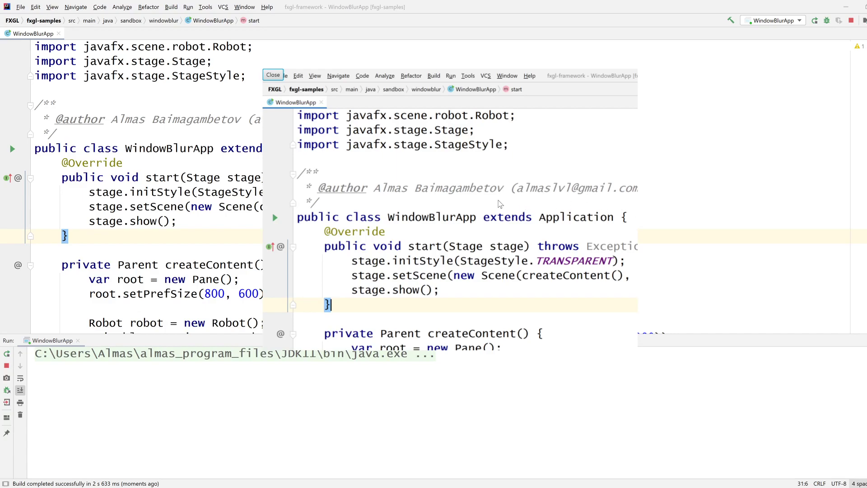
Close the running app and declare offsetX and offsetY fields in WindowBlurApp.
{"action": "left_click", "coordinate": [273, 75]}
{"action": "scroll", "coordinate": [338, 190], "scroll_direction": "down", "scroll_amount": 2}
{"action": "scroll", "coordinate": [339, 190], "scroll_direction": "down", "scroll_amount": 3}
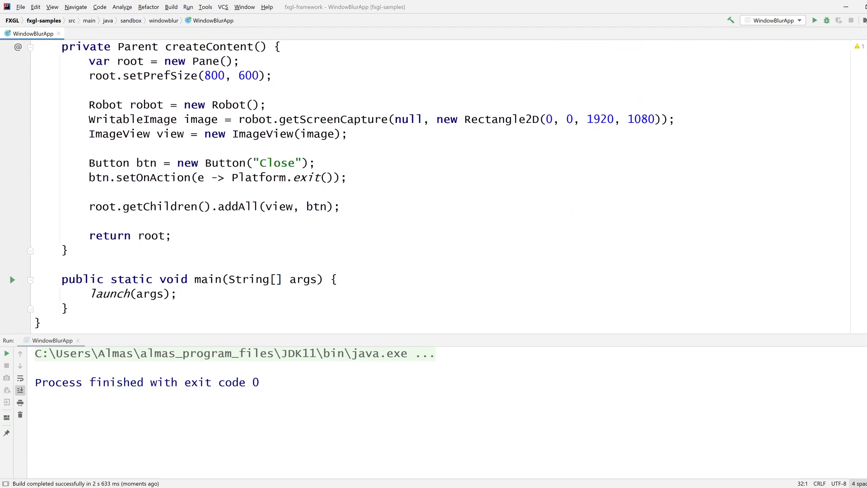
{"action": "scroll", "coordinate": [339, 186], "scroll_direction": "up", "scroll_amount": 1}
{"action": "scroll", "coordinate": [339, 187], "scroll_direction": "up", "scroll_amount": 1}
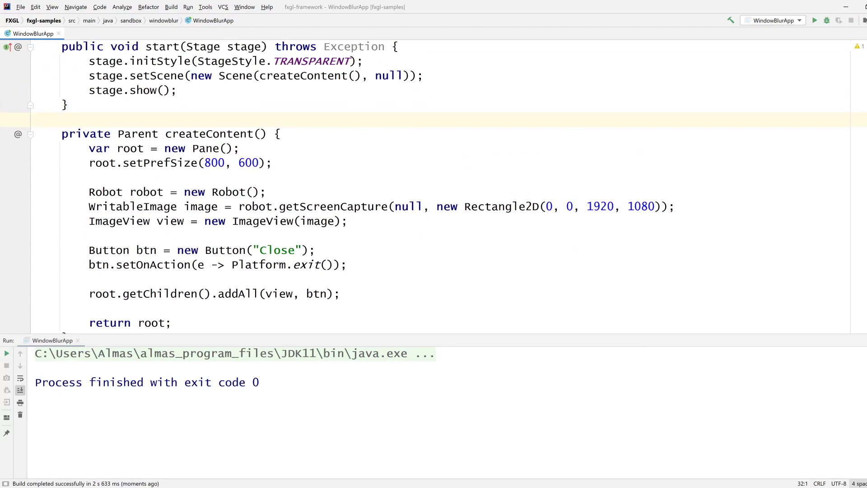
{"action": "scroll", "coordinate": [434, 190], "scroll_direction": "up", "scroll_amount": 1}
{"action": "scroll", "coordinate": [434, 190], "scroll_direction": "down", "scroll_amount": 1}
{"action": "key", "text": "shift+Escape"}
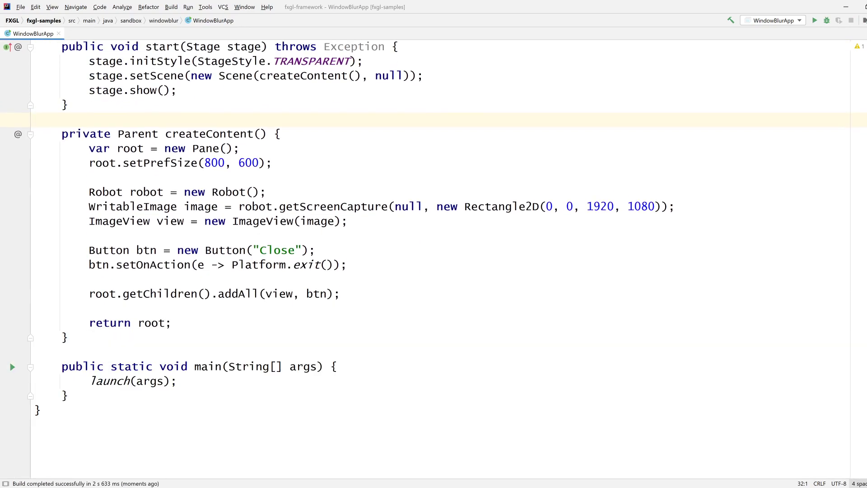
{"action": "left_click", "coordinate": [102, 308]}
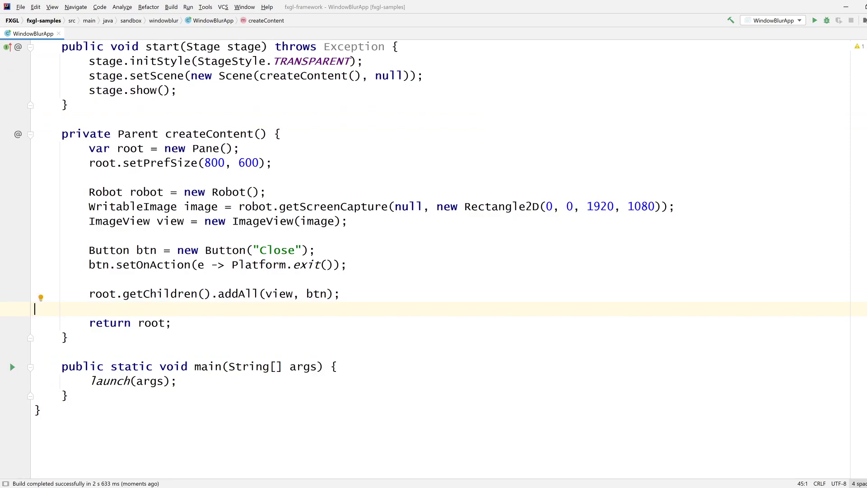
{"action": "scroll", "coordinate": [434, 258], "scroll_direction": "up", "scroll_amount": 2}
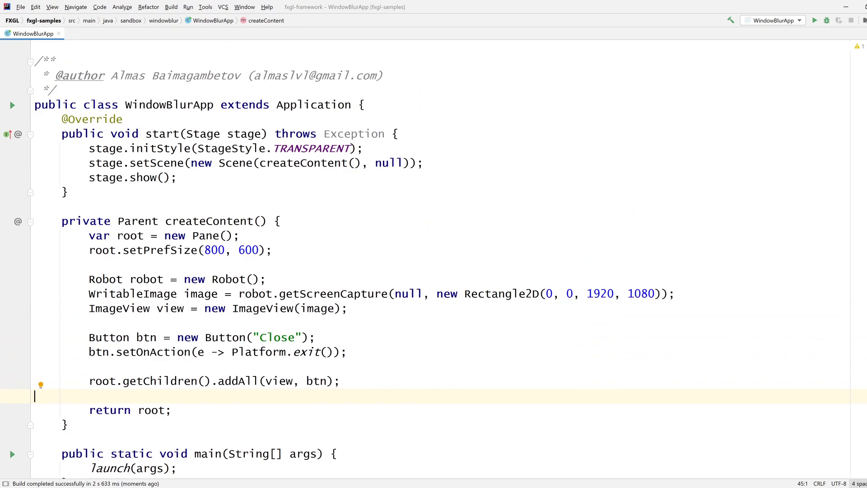
{"action": "left_click", "coordinate": [369, 105]}
{"action": "key", "text": "Return"}
{"action": "key", "text": "Return"}
{"action": "key", "text": "Up"}
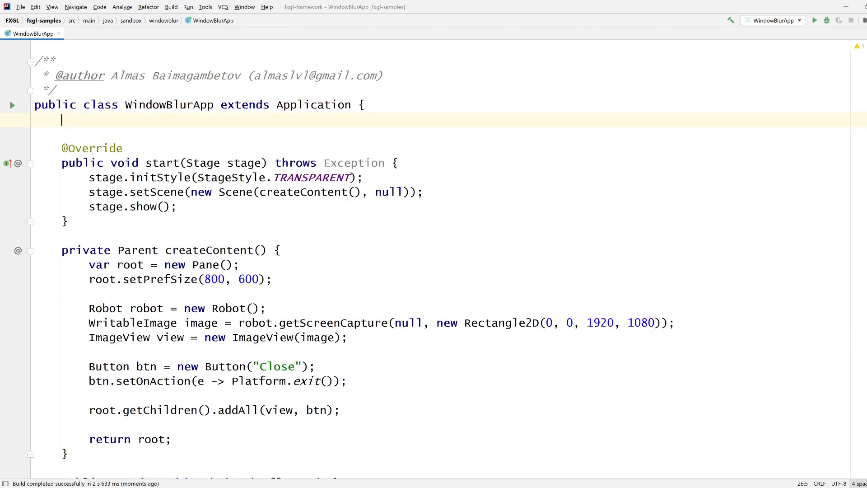
{"action": "key", "text": "Return"}
{"action": "type", "text": "private double offs"}
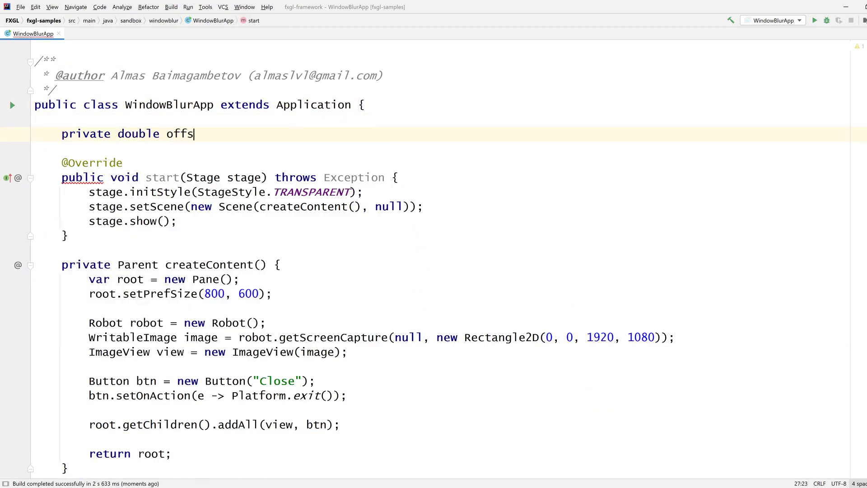
{"action": "type", "text": "etX;"}
{"action": "key", "text": "Return"}
{"action": "type", "text": "private dou"}
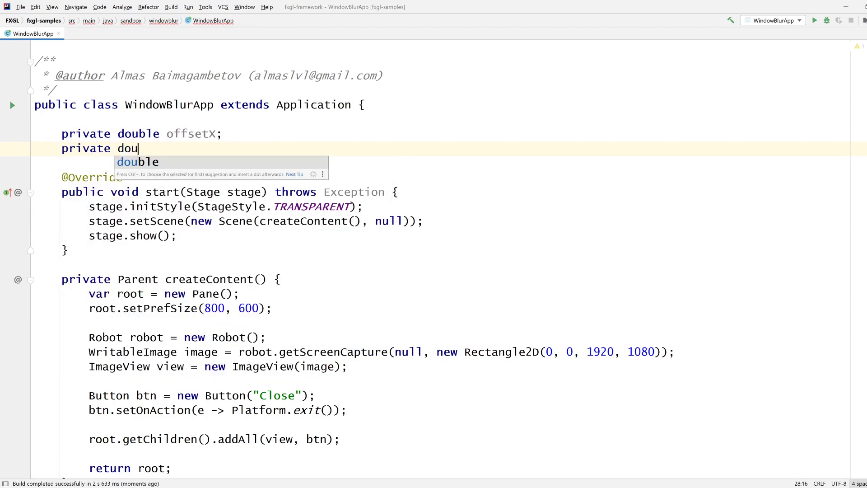
{"action": "type", "text": "ble offsetY;"}
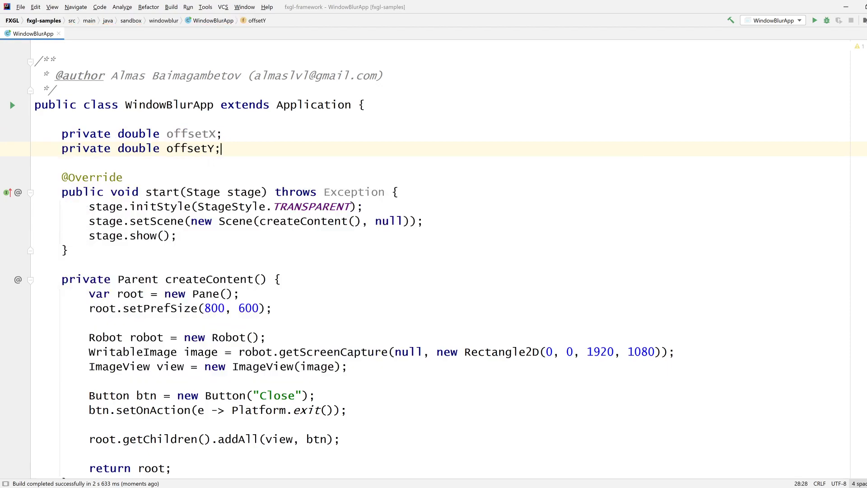
{"action": "scroll", "coordinate": [434, 258], "scroll_direction": "down", "scroll_amount": 2}
{"action": "scroll", "coordinate": [311, 326], "scroll_direction": "up", "scroll_amount": 1}
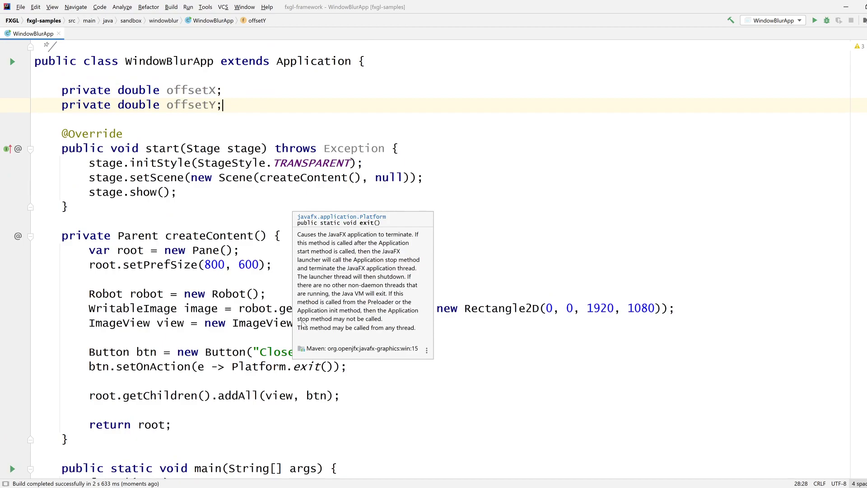
Add view.setOnMousePressed with a lambda starting offsetX = e.getScreenX() -.
{"action": "left_click", "coordinate": [348, 323]}
{"action": "key", "text": "Return"}
{"action": "key", "text": "Return"}
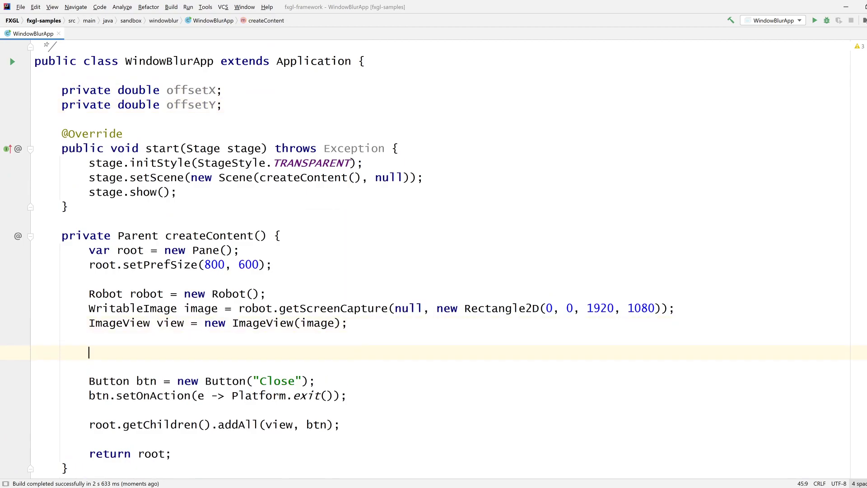
{"action": "type", "text": "view.setOnMou"}
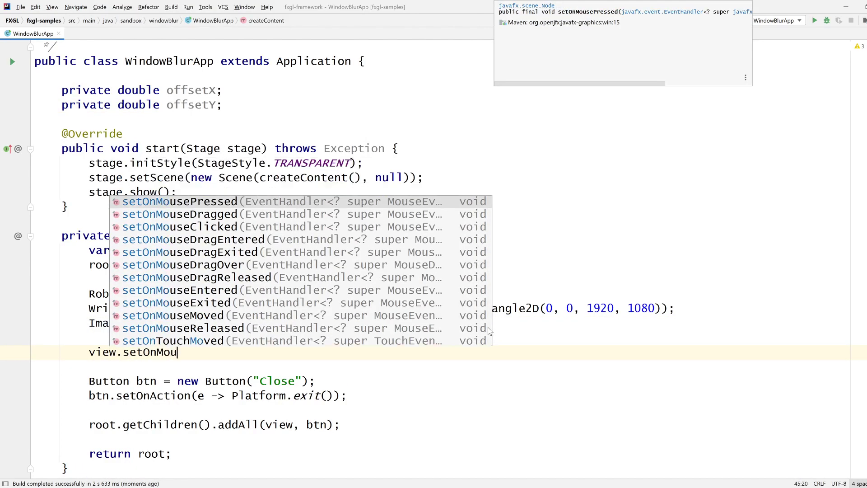
{"action": "key", "text": "Down"}
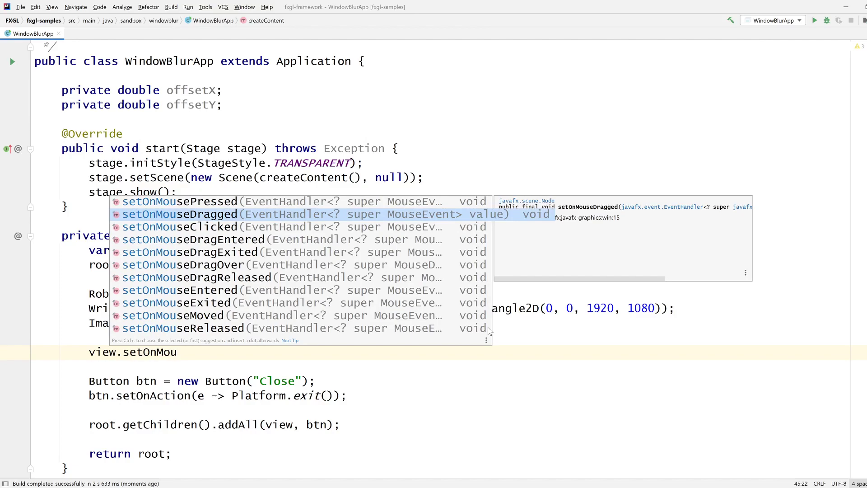
{"action": "key", "text": "Down"}
{"action": "key", "text": "Down"}
{"action": "key", "text": "Down"}
{"action": "key", "text": "Down"}
{"action": "key", "text": "Down"}
{"action": "key", "text": "Down"}
{"action": "key", "text": "Down"}
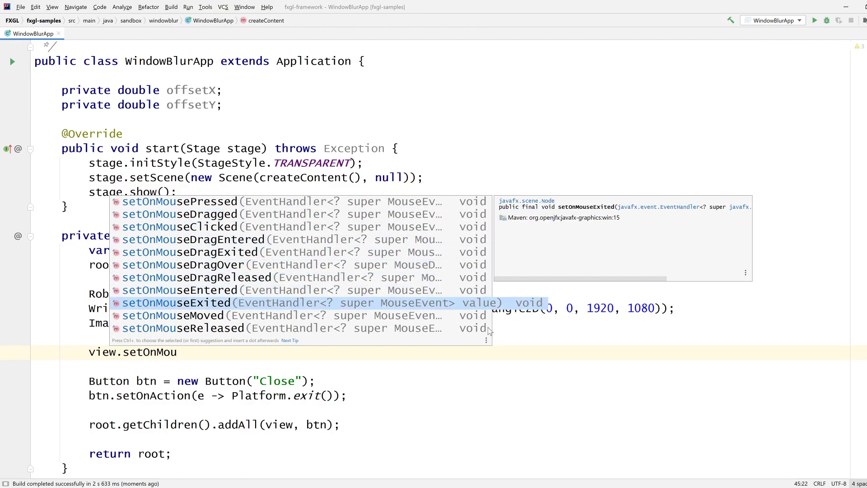
{"action": "key", "text": "Up"}
{"action": "key", "text": "Up"}
{"action": "key", "text": "Up"}
{"action": "key", "text": "Up"}
{"action": "key", "text": "Up"}
{"action": "key", "text": "Up"}
{"action": "key", "text": "Up"}
{"action": "key", "text": "Return"}
{"action": "type", "text": "e "}
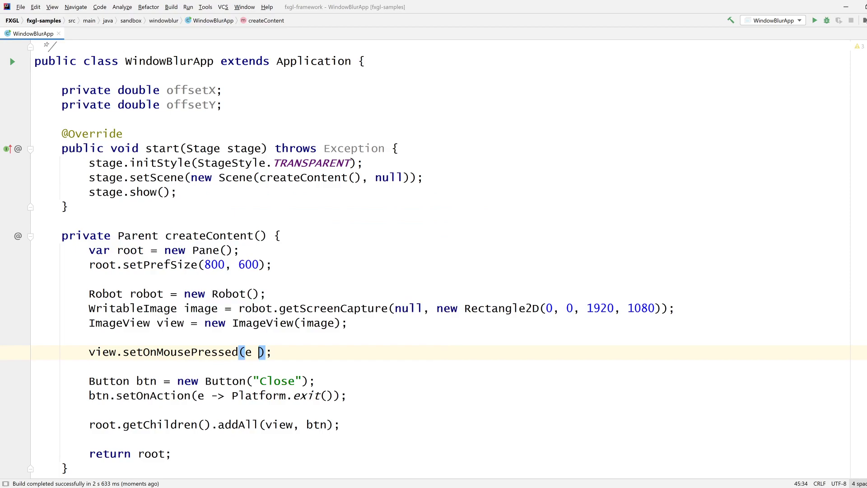
{"action": "type", "text": "-> {"}
{"action": "key", "text": "Return"}
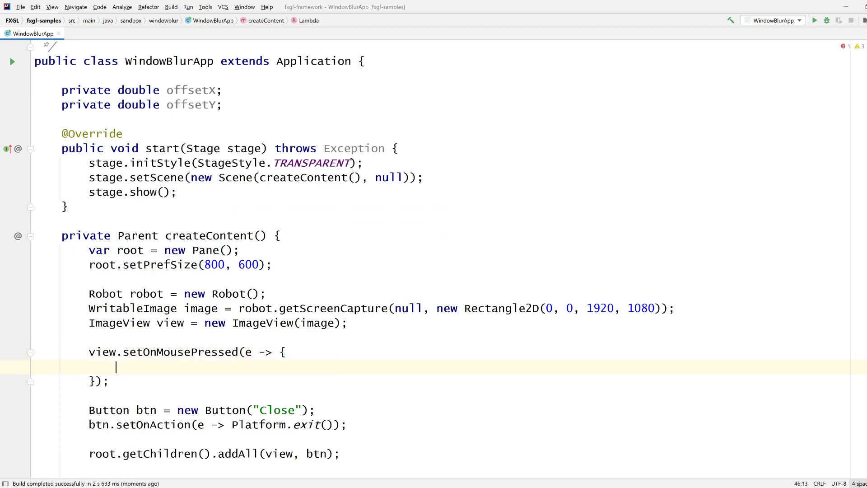
{"action": "type", "text": "of"}
{"action": "key", "text": "Return"}
{"action": "type", "text": "offsetX = e.get"}
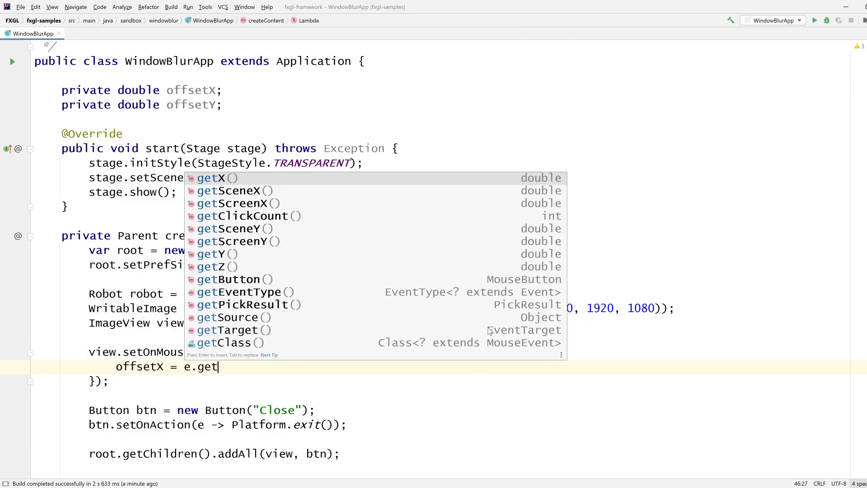
{"action": "type", "text": "S"}
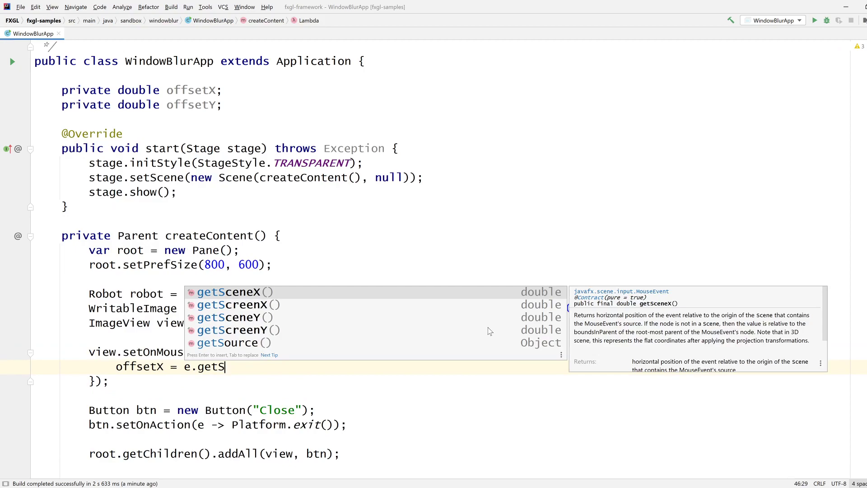
{"action": "key", "text": "Down"}
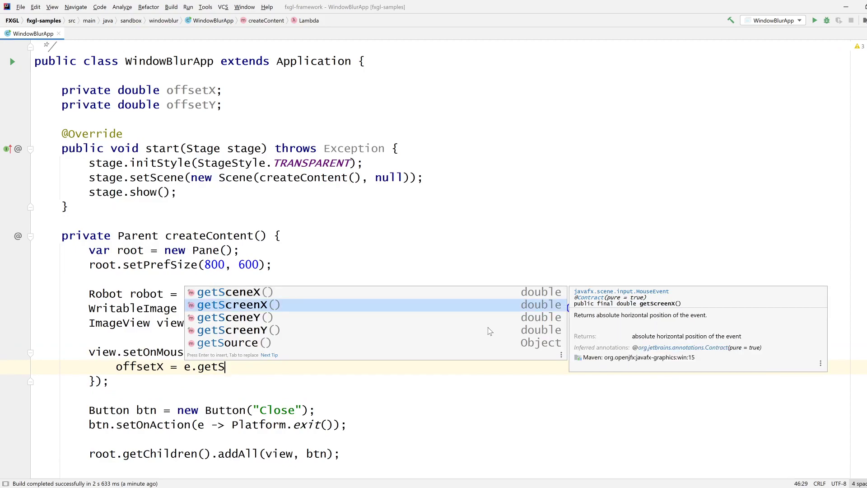
{"action": "key", "text": "Return"}
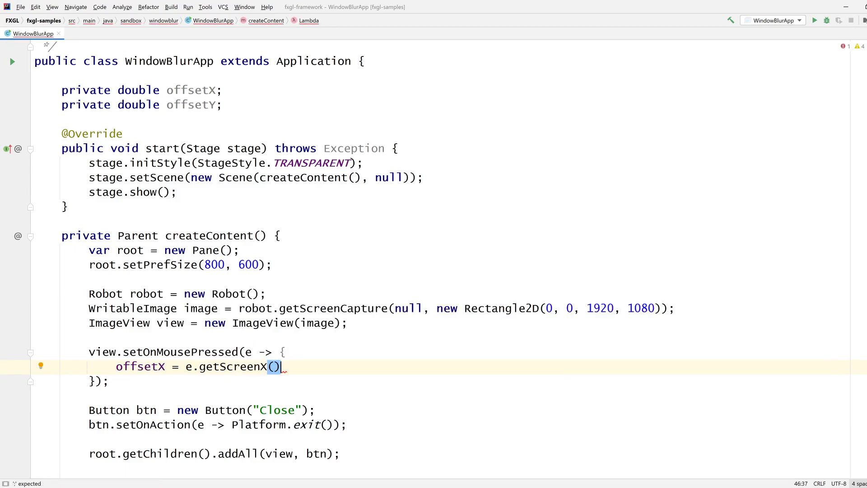
{"action": "type", "text": " -"}
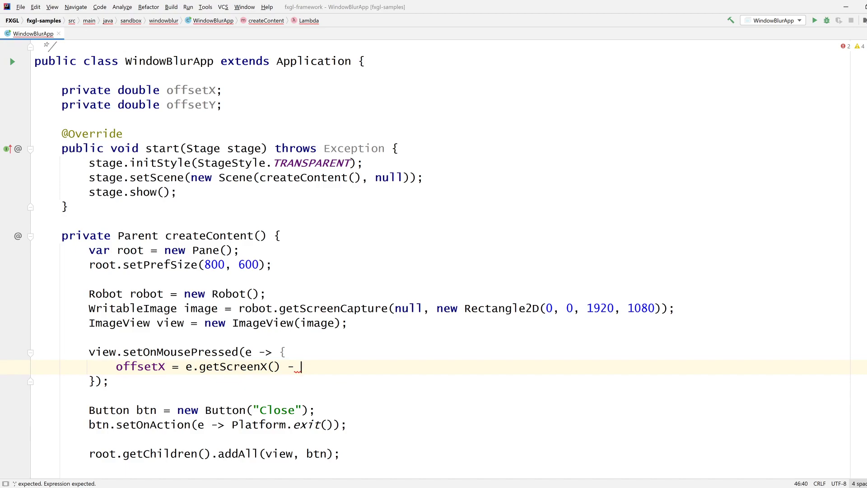
Give createContent a Stage parameter passed from start(), finish offsetX with stage.getX(), and make Close call stage.close().
{"action": "left_click", "coordinate": [259, 235]}
{"action": "type", "text": "St"}
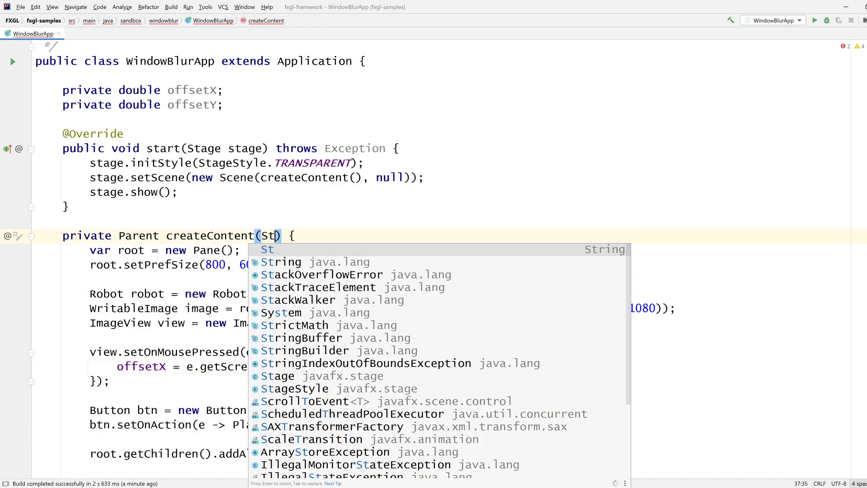
{"action": "type", "text": "age stage"}
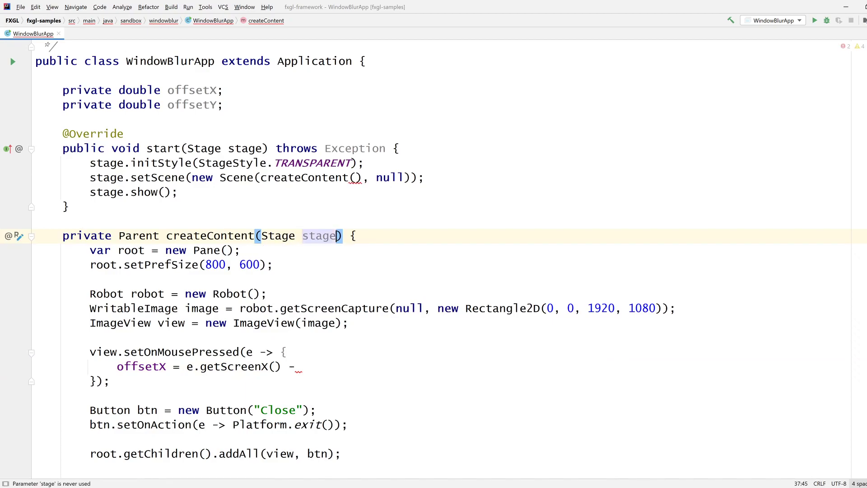
{"action": "key", "text": "ctrl+shift+BackSpace"}
{"action": "type", "text": "stage."}
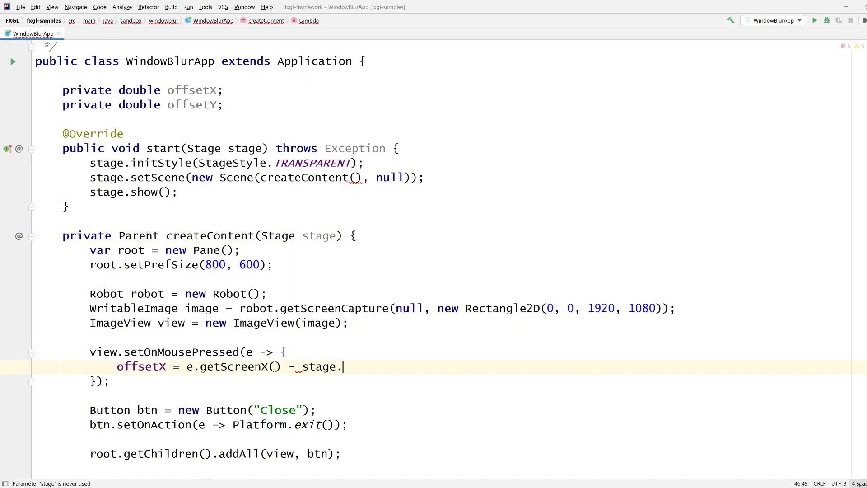
{"action": "type", "text": "get"}
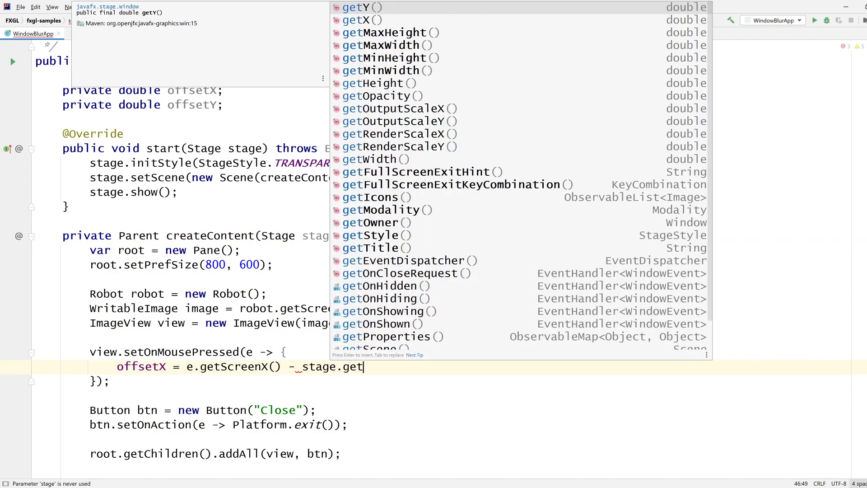
{"action": "type", "text": "X"}
{"action": "key", "text": "Return"}
{"action": "type", "text": ";"}
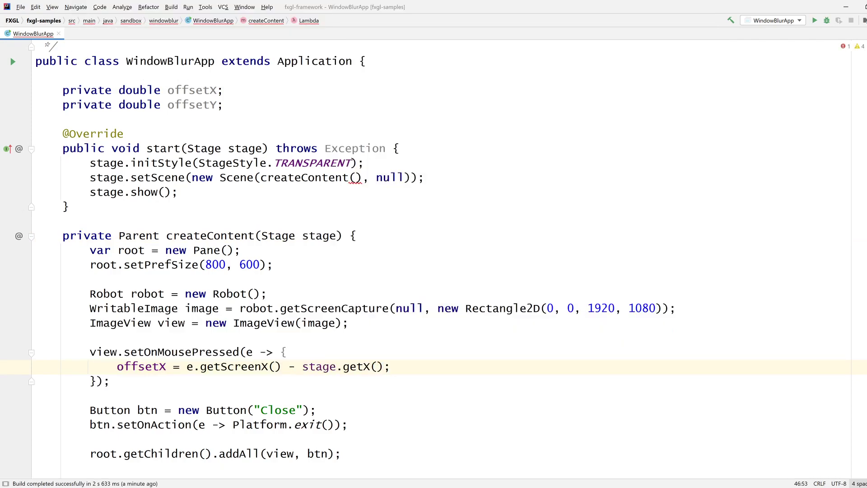
{"action": "left_click", "coordinate": [355, 177]}
{"action": "type", "text": "stage"}
{"action": "left_click", "coordinate": [372, 148]}
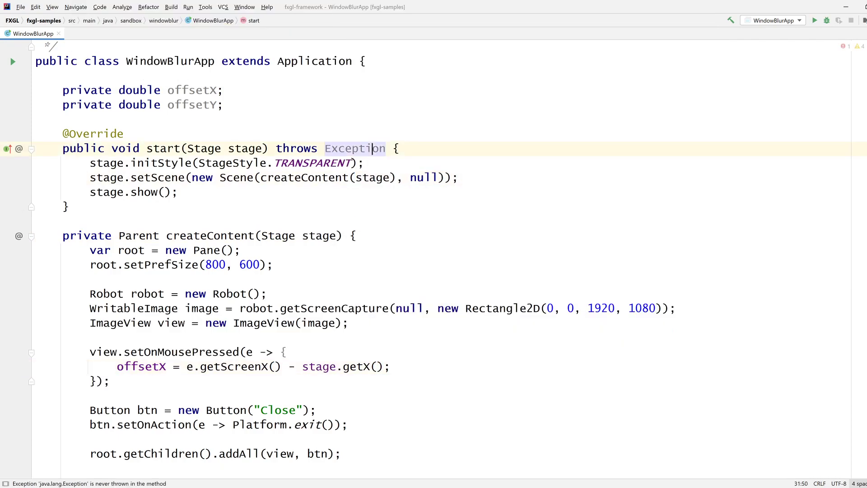
{"action": "scroll", "coordinate": [372, 148], "scroll_direction": "down", "scroll_amount": 2}
{"action": "scroll", "coordinate": [372, 148], "scroll_direction": "up", "scroll_amount": 1}
{"action": "left_click_drag", "start_coordinate": [232, 380], "coordinate": [328, 381]}
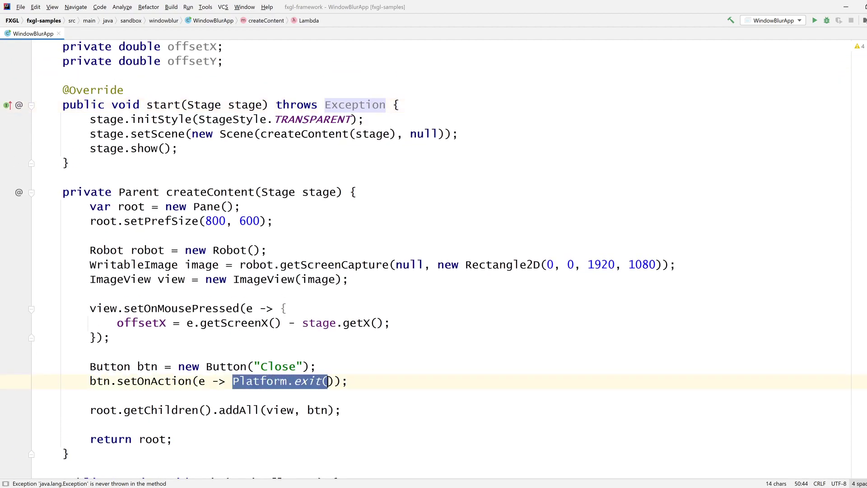
{"action": "type", "text": "stage."}
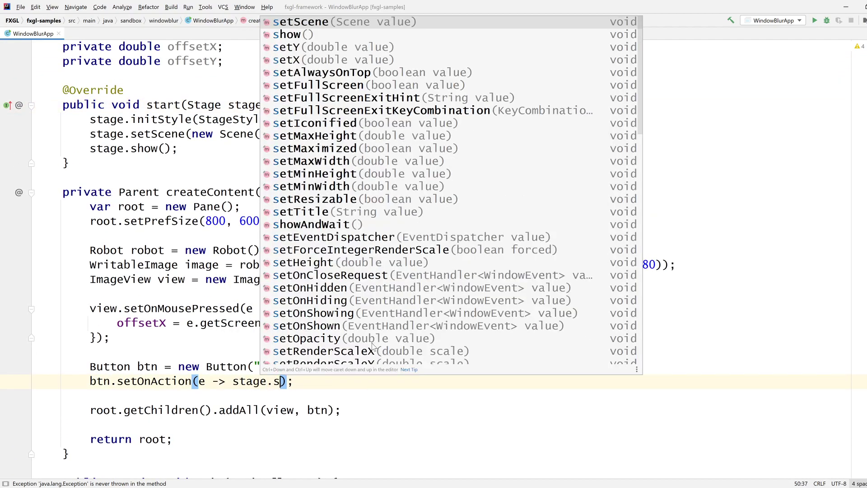
{"action": "type", "text": "cl"}
{"action": "key", "text": "Return"}
{"action": "scroll", "coordinate": [373, 347], "scroll_direction": "down", "scroll_amount": 3}
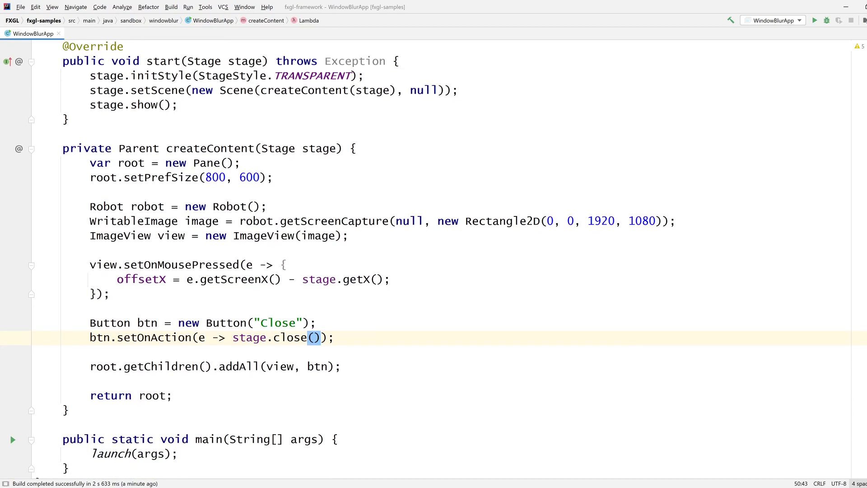
{"action": "left_click_drag", "start_coordinate": [391, 279], "coordinate": [117, 279]}
Duplicate the offsetX line as offsetY = e.getScreenY() - stage.getY().
{"action": "key", "text": "ctrl+c"}
{"action": "left_click", "coordinate": [390, 279]}
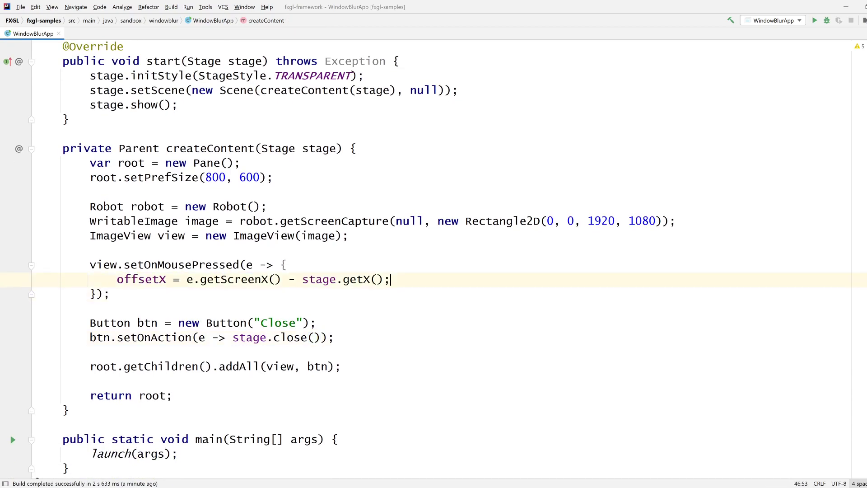
{"action": "key", "text": "Return"}
{"action": "key", "text": "ctrl+v"}
{"action": "left_click_drag", "start_coordinate": [166, 293], "coordinate": [152, 294]}
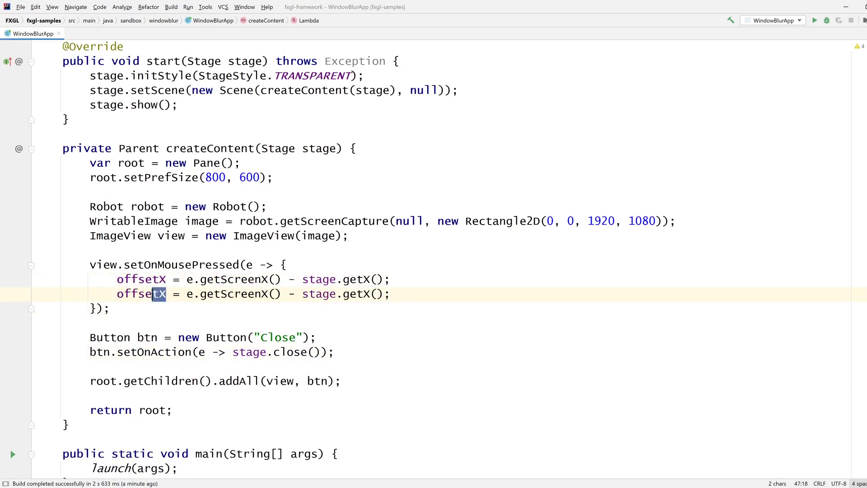
{"action": "type", "text": "tY"}
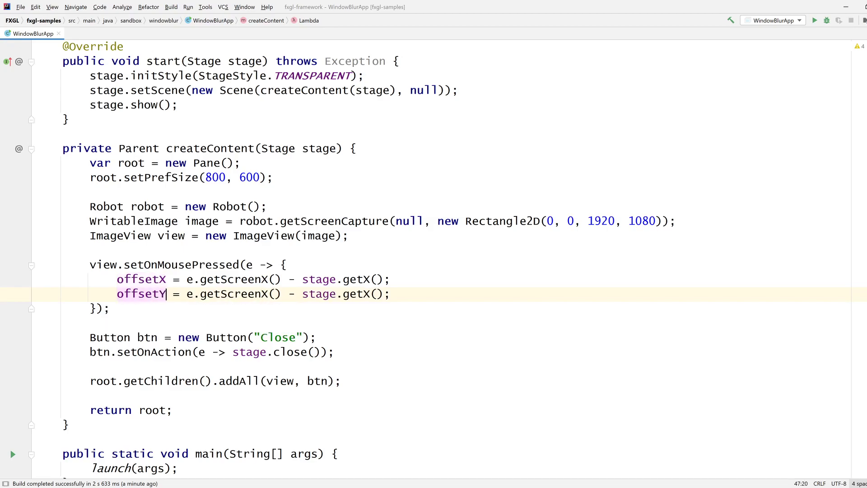
{"action": "type", "text": "Y"}
{"action": "left_click_drag", "start_coordinate": [371, 293], "coordinate": [366, 294]}
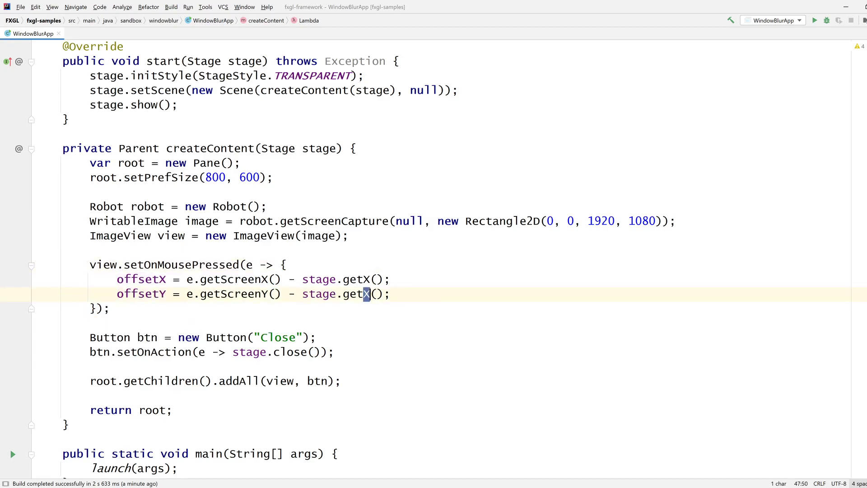
{"action": "type", "text": "Y"}
{"action": "key", "text": "Down"}
{"action": "key", "text": "Down"}
{"action": "key", "text": "End"}
{"action": "left_click_drag", "start_coordinate": [187, 279], "coordinate": [276, 280]}
{"action": "key", "text": "Down"}
{"action": "key", "text": "Down"}
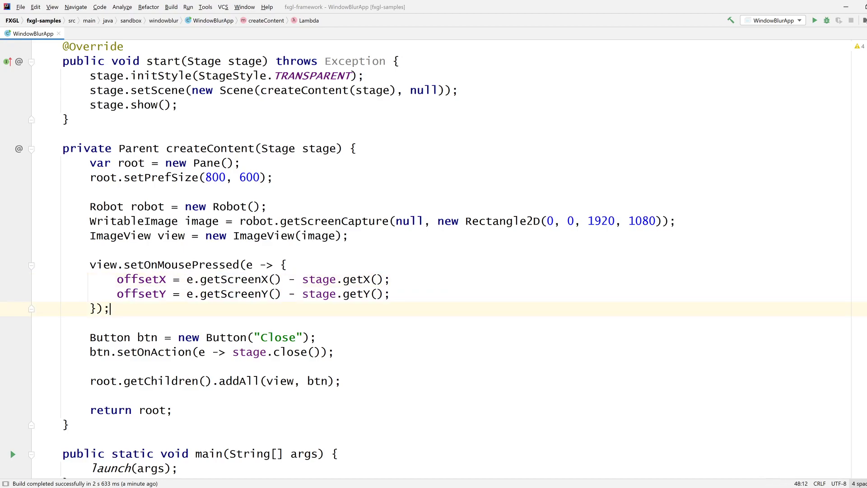
Add a setOnMouseDragged handler on view with stage.setX(e.getScreenX() - offsetX).
{"action": "key", "text": "Return"}
{"action": "key", "text": "Return"}
{"action": "type", "text": "view.setO"}
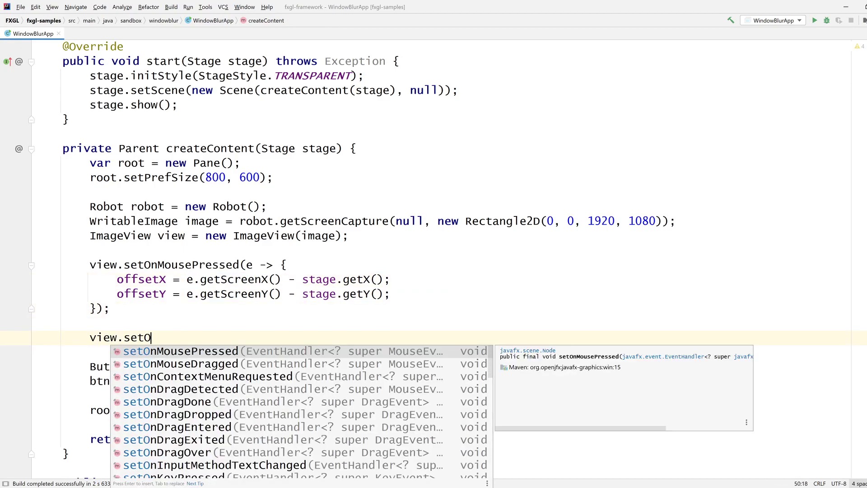
{"action": "type", "text": "nM"}
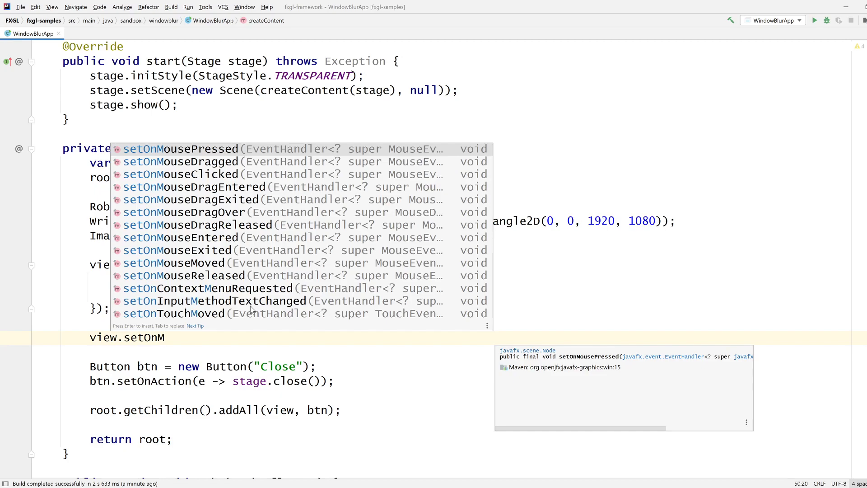
{"action": "key", "text": "Down"}
{"action": "key", "text": "Down"}
{"action": "key", "text": "Up"}
{"action": "key", "text": "Return"}
{"action": "type", "text": "eDragged(e"}
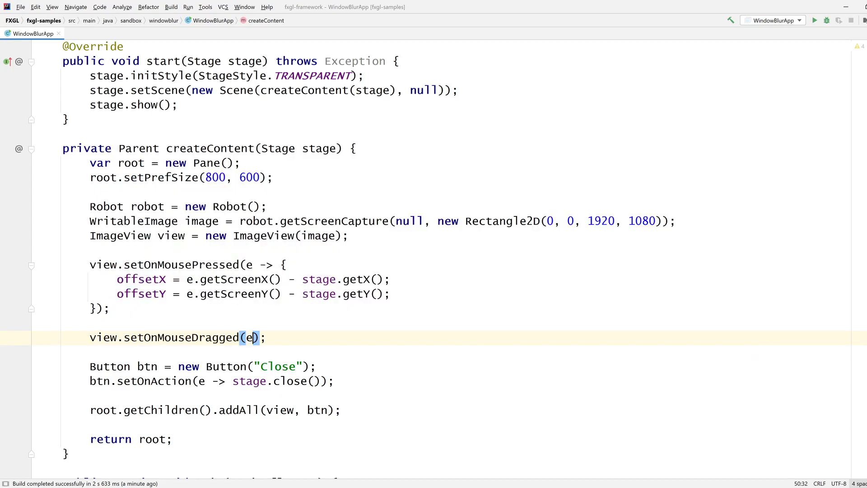
{"action": "type", "text": " -> {"}
{"action": "key", "text": "Return"}
{"action": "scroll", "coordinate": [264, 320], "scroll_direction": "down", "scroll_amount": 2}
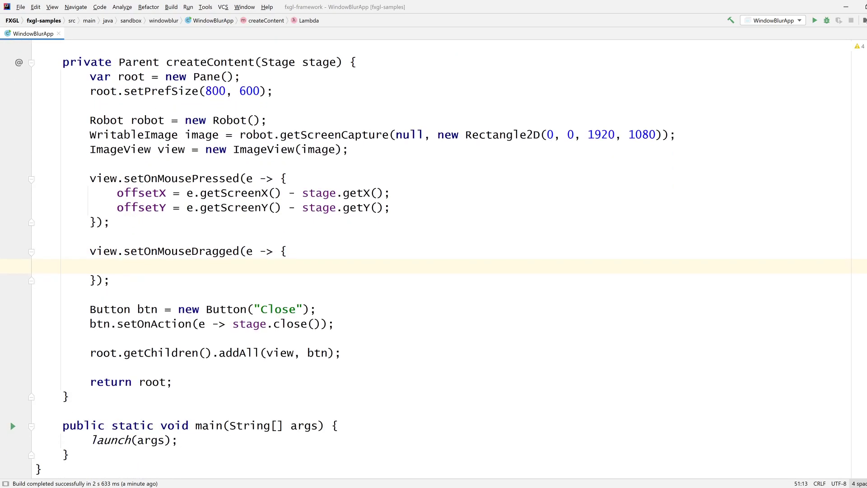
{"action": "scroll", "coordinate": [264, 319], "scroll_direction": "up", "scroll_amount": 2}
{"action": "type", "text": "st"}
{"action": "key", "text": "Return"}
{"action": "type", "text": "stage.s"}
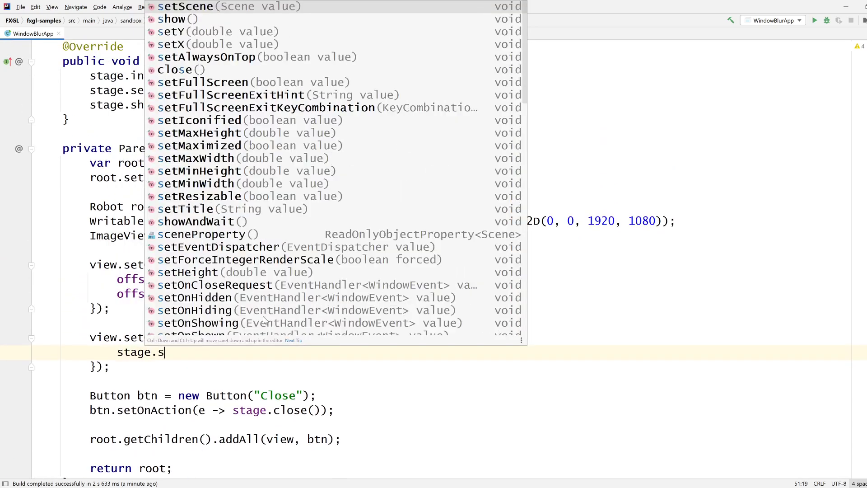
{"action": "type", "text": "etS"}
{"action": "key", "text": "BackSpace"}
{"action": "type", "text": "X"}
{"action": "key", "text": "Return"}
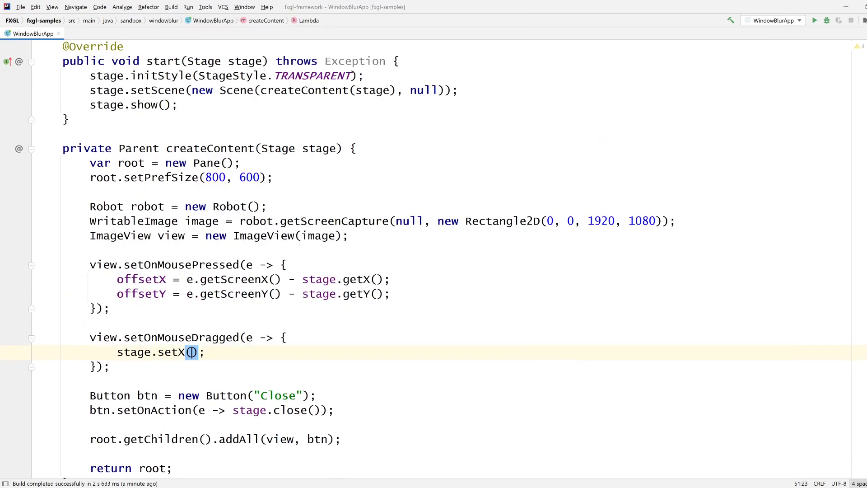
{"action": "type", "text": "e.ge"}
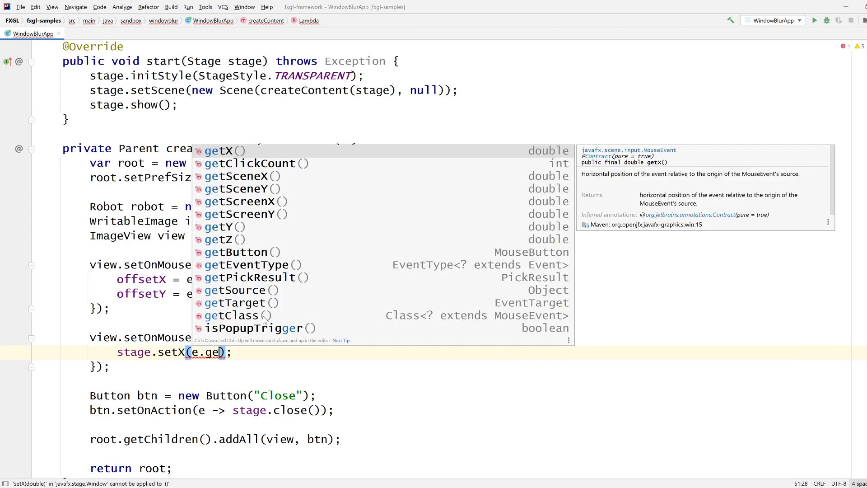
{"action": "key", "text": "Down"}
{"action": "key", "text": "Down"}
{"action": "key", "text": "Down"}
{"action": "key", "text": "Down"}
{"action": "key", "text": "Return"}
{"action": "type", "text": "- o"}
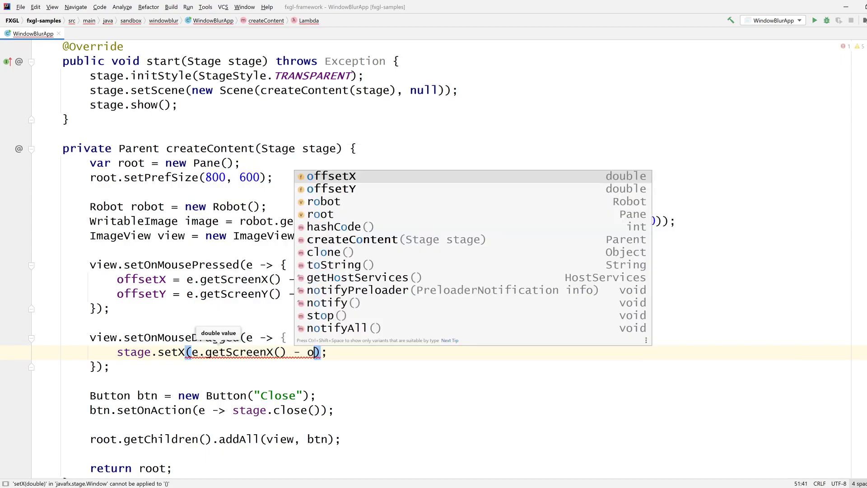
{"action": "type", "text": "f"}
{"action": "key", "text": "Return"}
{"action": "scroll", "coordinate": [334, 250], "scroll_direction": "down", "scroll_amount": 1}
{"action": "scroll", "coordinate": [434, 258], "scroll_direction": "down", "scroll_amount": 2}
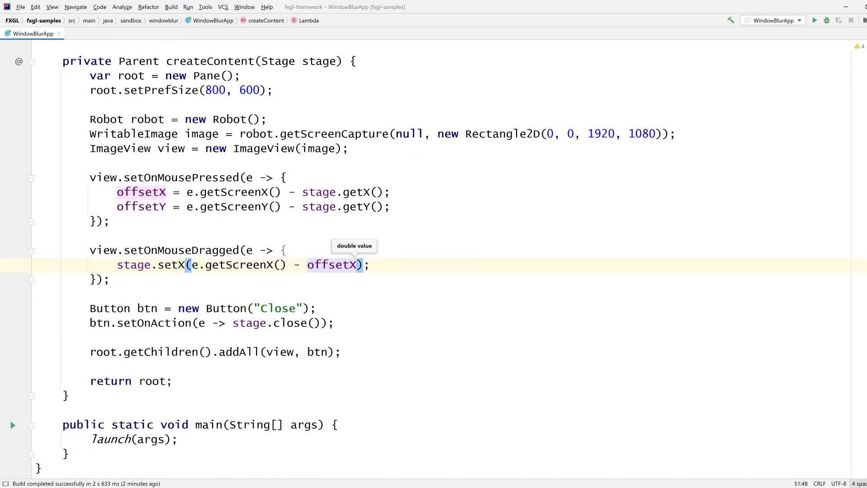
Duplicate the setX line with Ctrl+D to become the matching stage.setY(e.getScreenY() - offsetY).
{"action": "key", "text": "Home"}
{"action": "key", "text": "shift+End"}
{"action": "key", "text": "End"}
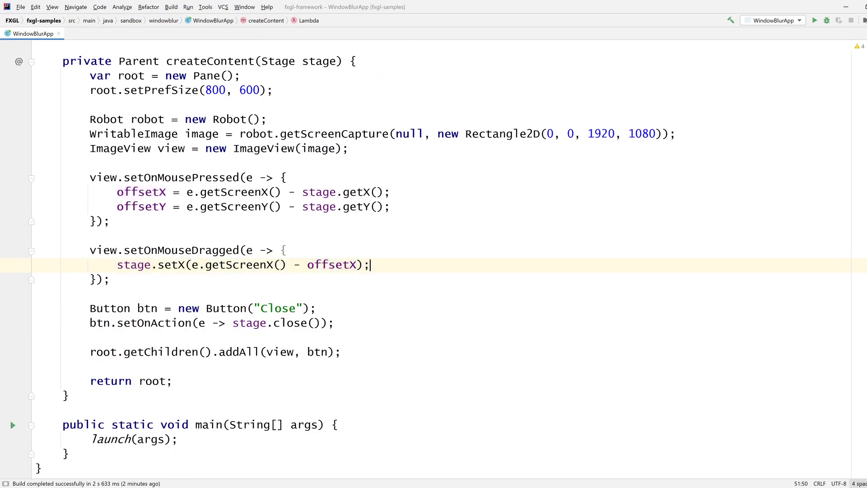
{"action": "key", "text": "ctrl+d"}
{"action": "type", "text": "Y"}
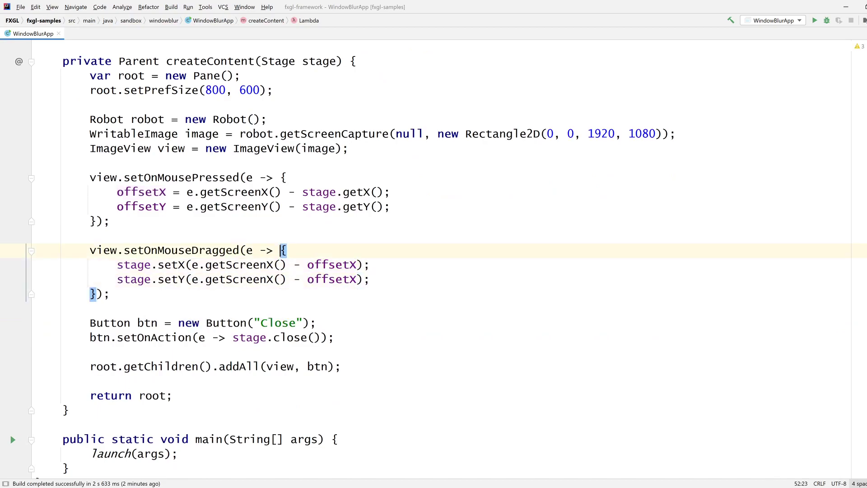
{"action": "type", "text": "Y"}
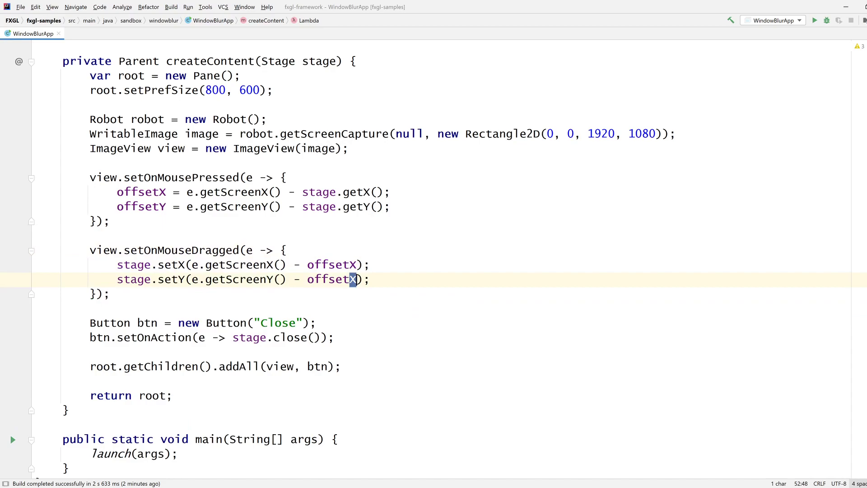
{"action": "type", "text": "Y"}
{"action": "scroll", "coordinate": [434, 258], "scroll_direction": "up", "scroll_amount": 2}
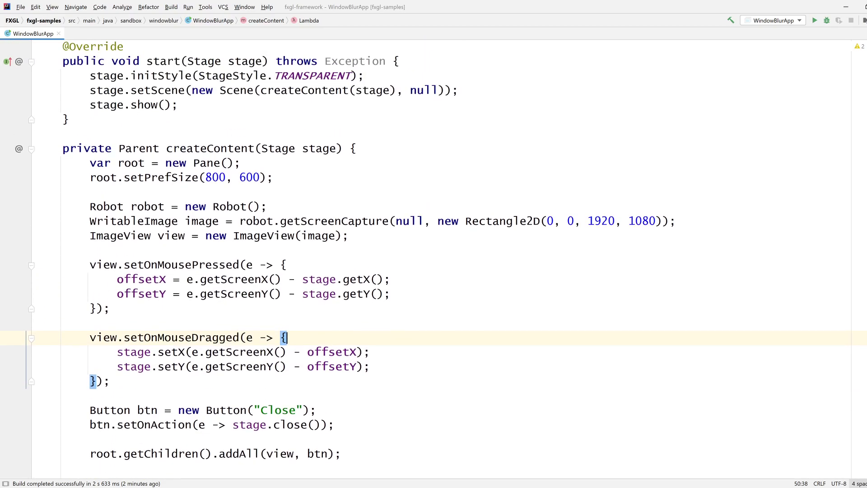
{"action": "scroll", "coordinate": [434, 258], "scroll_direction": "down", "scroll_amount": 1}
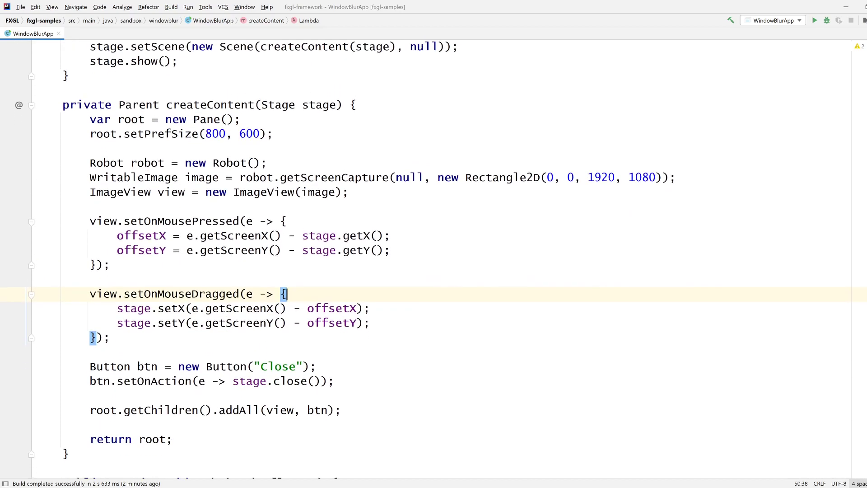
Run WindowBlurApp, drag its blurred window across the screen, and close it.
{"action": "left_click", "coordinate": [814, 20]}
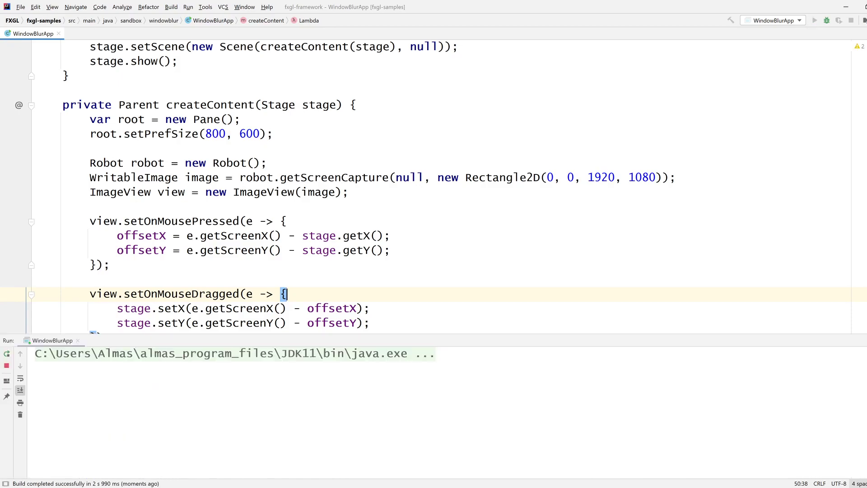
{"action": "mouse_move", "coordinate": [415, 76]}
{"action": "left_mouse_down"}
{"action": "mouse_move", "coordinate": [297, 153]}
{"action": "mouse_move", "coordinate": [619, 117]}
{"action": "mouse_move", "coordinate": [272, 178]}
{"action": "mouse_move", "coordinate": [384, 62]}
{"action": "mouse_move", "coordinate": [447, 62]}
{"action": "mouse_move", "coordinate": [501, 99]}
{"action": "mouse_move", "coordinate": [388, 100]}
{"action": "mouse_move", "coordinate": [412, 111]}
{"action": "mouse_move", "coordinate": [356, 118]}
{"action": "mouse_move", "coordinate": [316, 165]}
{"action": "mouse_move", "coordinate": [419, 145]}
{"action": "mouse_move", "coordinate": [346, 128]}
{"action": "mouse_move", "coordinate": [288, 150]}
{"action": "mouse_move", "coordinate": [543, 99]}
{"action": "left_mouse_up"}
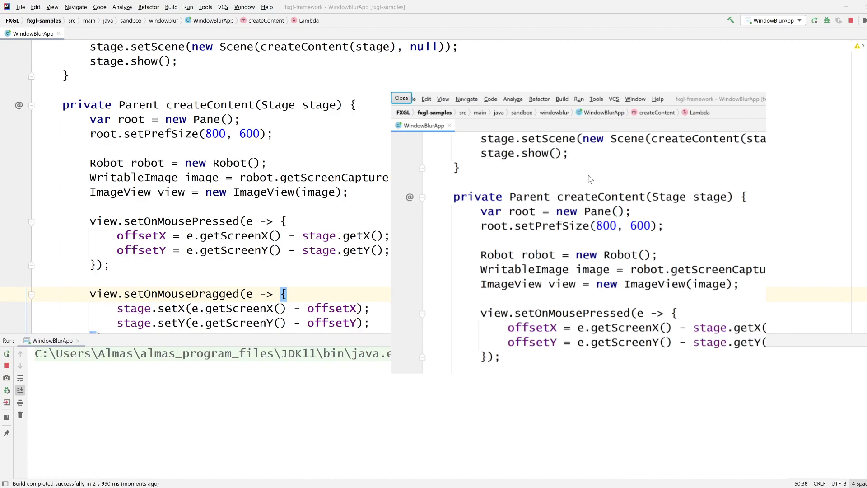
{"action": "left_click", "coordinate": [402, 98]}
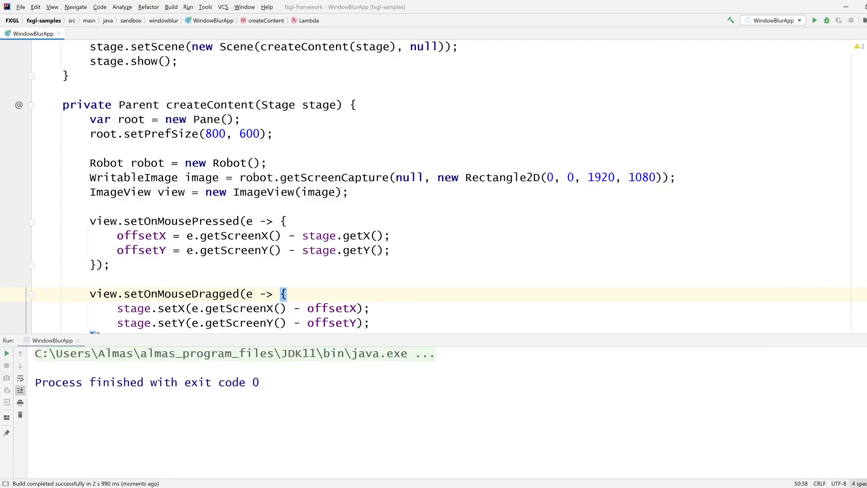
{"action": "scroll", "coordinate": [406, 189], "scroll_direction": "down", "scroll_amount": 3}
Add view.setEffect(new BoxBlur()) right below the ImageView declaration.
{"action": "key", "text": "Up"}
{"action": "key", "text": "Up"}
{"action": "key", "text": "Up"}
{"action": "key", "text": "End"}
{"action": "key", "text": "Return"}
{"action": "type", "text": "vi"}
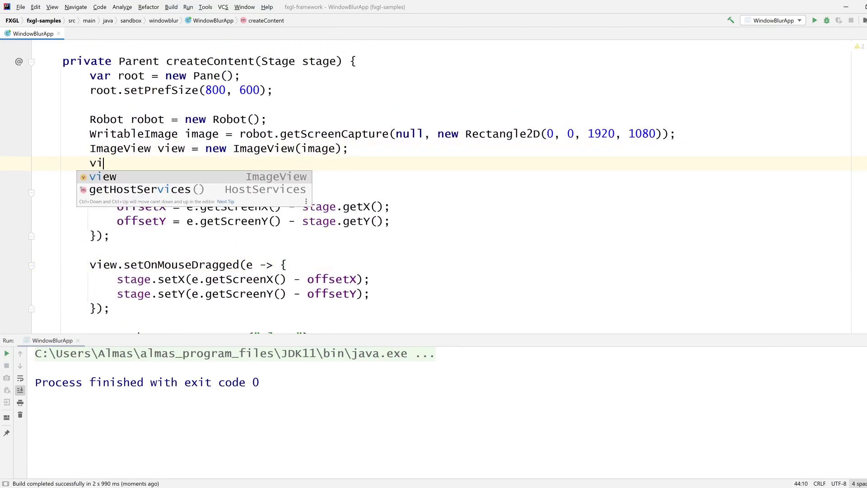
{"action": "type", "text": "ew.setE"}
{"action": "key", "text": "Return"}
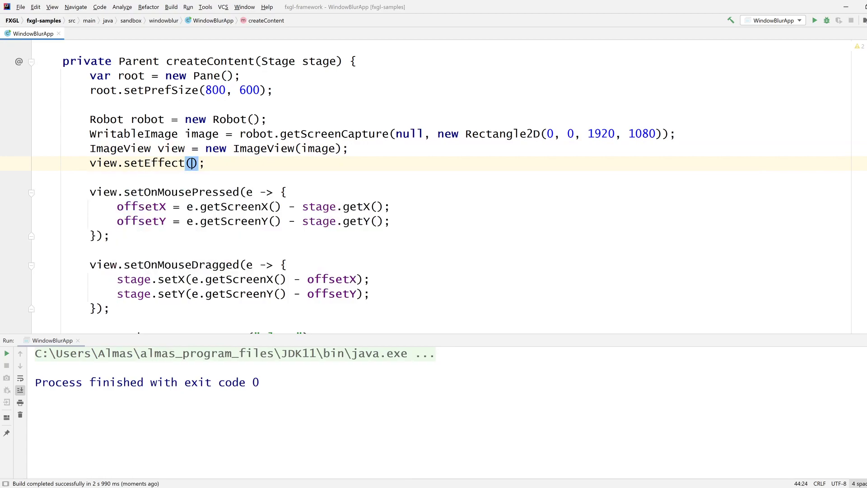
{"action": "type", "text": "new Bo"}
{"action": "key", "text": "Return"}
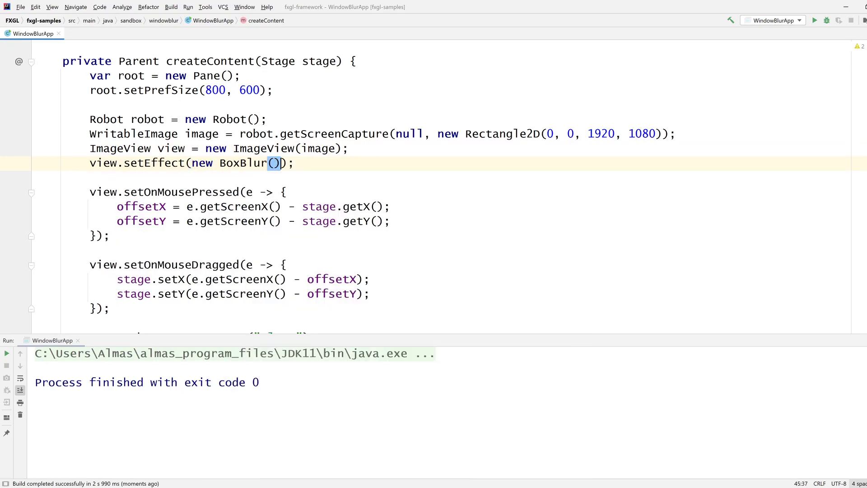
Hide the run output and move the caret to the empty line before the Button code.
{"action": "key", "text": "Down"}
{"action": "key", "text": "Down"}
{"action": "key", "text": "Down"}
{"action": "key", "text": "End"}
{"action": "key", "text": "Left"}
{"action": "key", "text": "Left"}
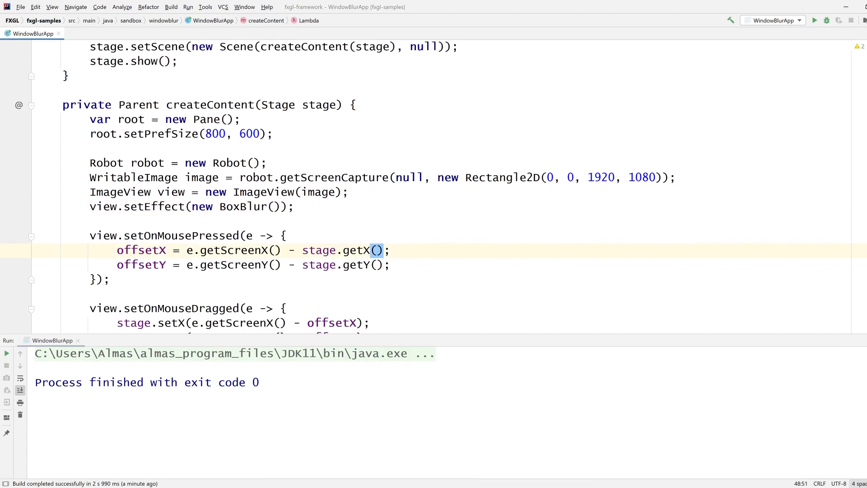
{"action": "key", "text": "ctrl+shift+F12"}
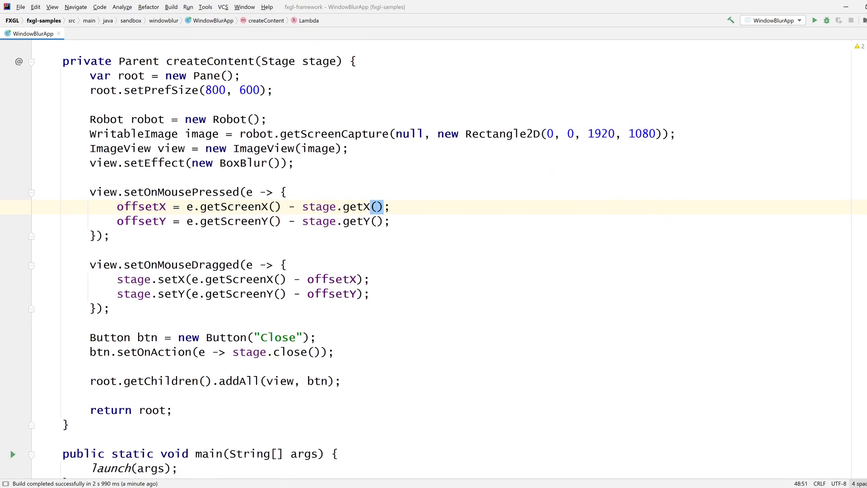
{"action": "key", "text": "Down"}
{"action": "key", "text": "Down"}
{"action": "key", "text": "Down"}
{"action": "scroll", "coordinate": [434, 258], "scroll_direction": "up", "scroll_amount": 1}
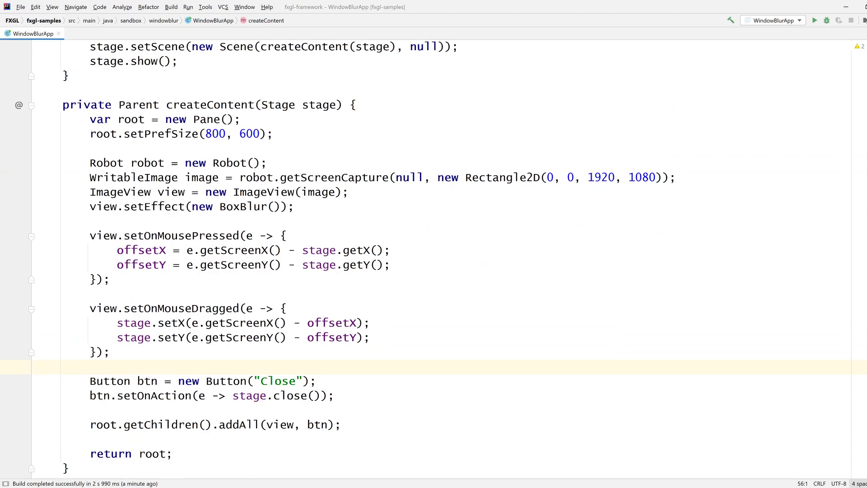
Create AnimationTimer timer with a generated empty handle(long now) override and call timer.start().
{"action": "key", "text": "Return"}
{"action": "type", "text": "Anim"}
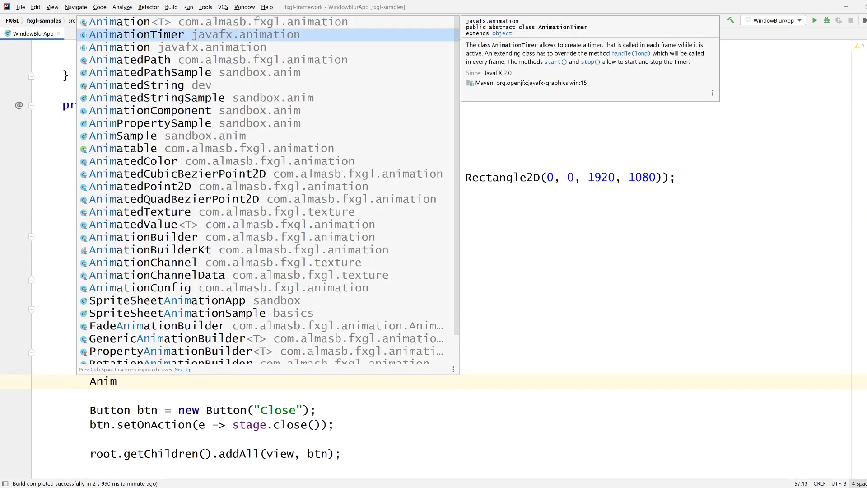
{"action": "key", "text": "Return"}
{"action": "type", "text": "tier =mer ="}
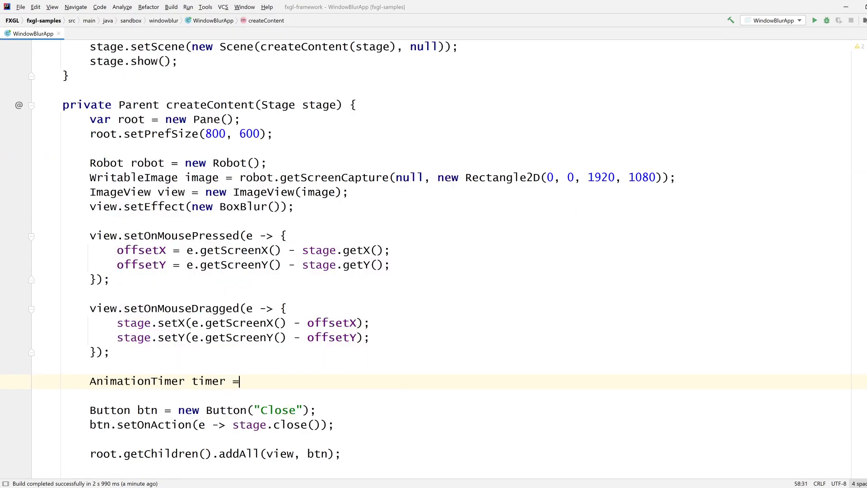
{"action": "type", "text": " new A"}
{"action": "key", "text": "Return"}
{"action": "key", "text": "Down"}
{"action": "key", "text": "Down"}
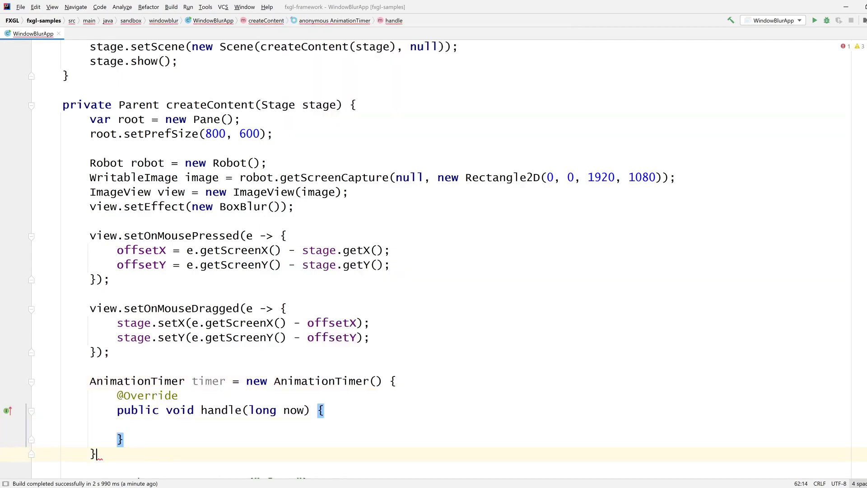
{"action": "key", "text": "Return"}
{"action": "type", "text": "timer.s"}
{"action": "key", "text": "Return"}
{"action": "type", "text": ";"}
{"action": "scroll", "coordinate": [434, 258], "scroll_direction": "down", "scroll_amount": 3}
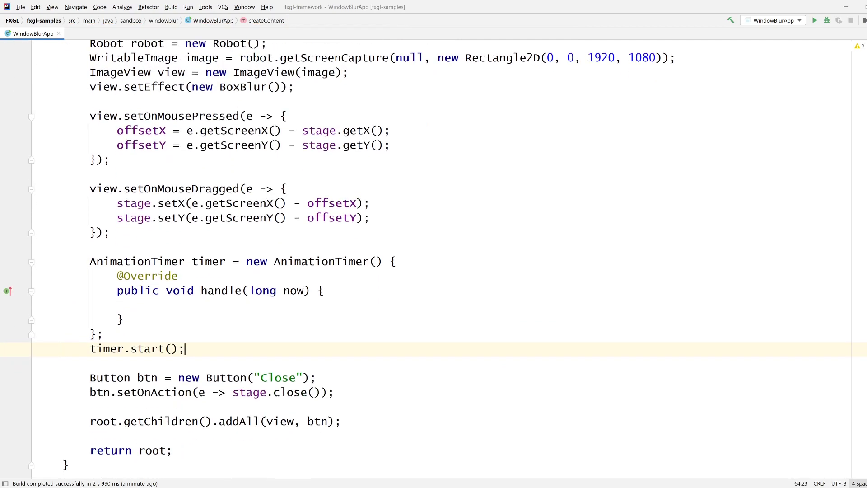
{"action": "scroll", "coordinate": [434, 258], "scroll_direction": "down", "scroll_amount": 1}
{"action": "key", "text": "Up"}
{"action": "key", "text": "Up"}
{"action": "key", "text": "Up"}
{"action": "type", "text": "onUpdate"}
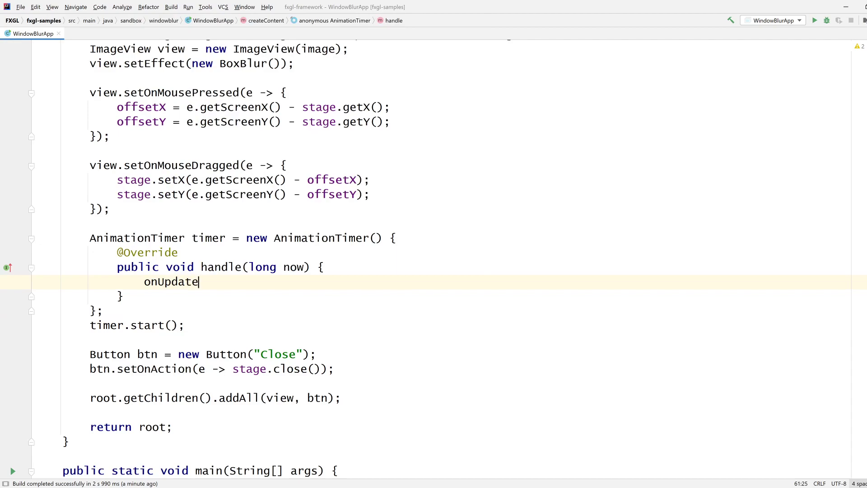
{"action": "type", "text": "();"}
{"action": "key", "text": "BackSpace"}
{"action": "key", "text": "BackSpace"}
{"action": "key", "text": "BackSpace"}
{"action": "key", "text": "BackSpace"}
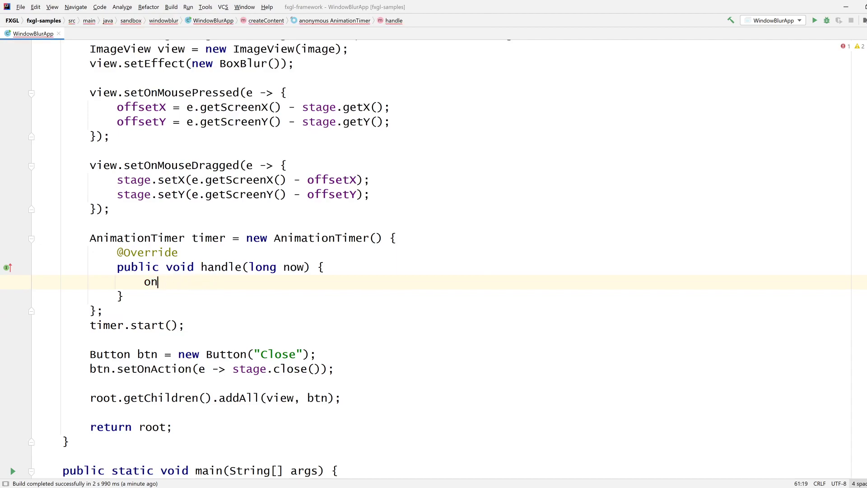
{"action": "scroll", "coordinate": [433, 257], "scroll_direction": "up", "scroll_amount": 1}
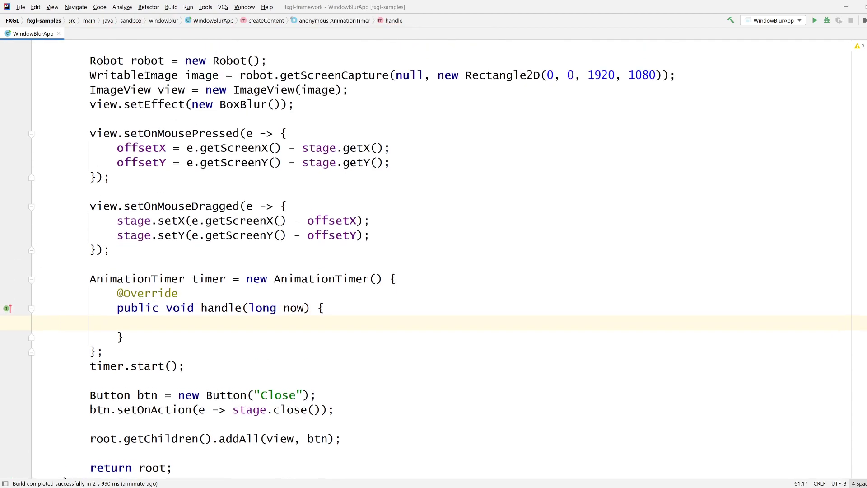
{"action": "scroll", "coordinate": [434, 258], "scroll_direction": "up", "scroll_amount": 2}
{"action": "scroll", "coordinate": [434, 258], "scroll_direction": "down", "scroll_amount": 3}
{"action": "scroll", "coordinate": [434, 257], "scroll_direction": "up", "scroll_amount": 1}
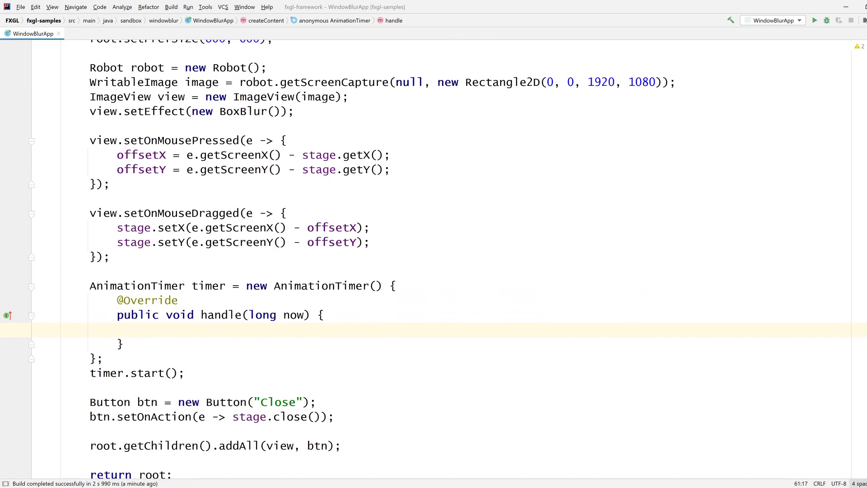
{"action": "scroll", "coordinate": [412, 329], "scroll_direction": "up", "scroll_amount": 1}
{"action": "type", "text": "view.set"}
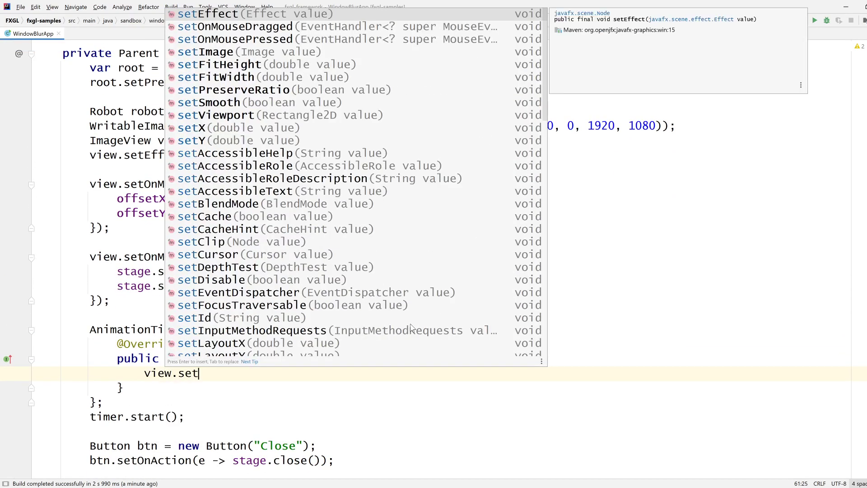
{"action": "type", "text": "V"}
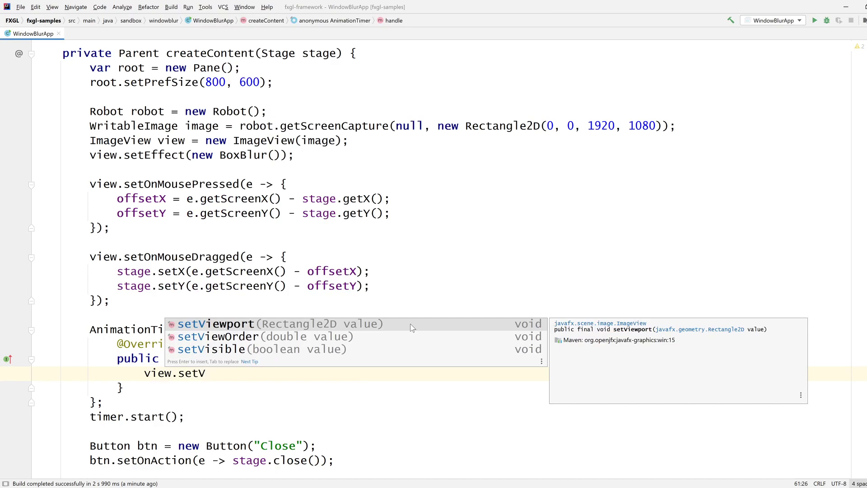
In handle(), set view's viewport to new Rectangle2D(stage.getX(), stage.getY(), 800, 600) and launch the app.
{"action": "key", "text": "Return"}
{"action": "type", "text": "new Re);"}
{"action": "key", "text": "Return"}
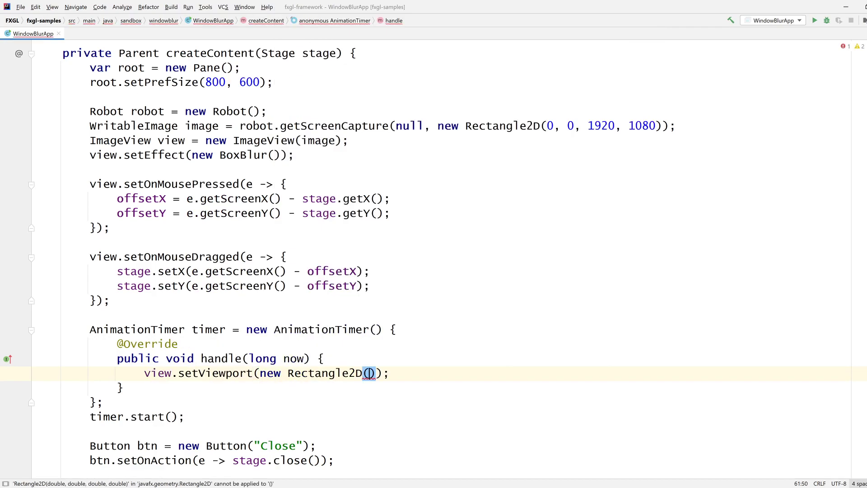
{"action": "type", "text": "sta"}
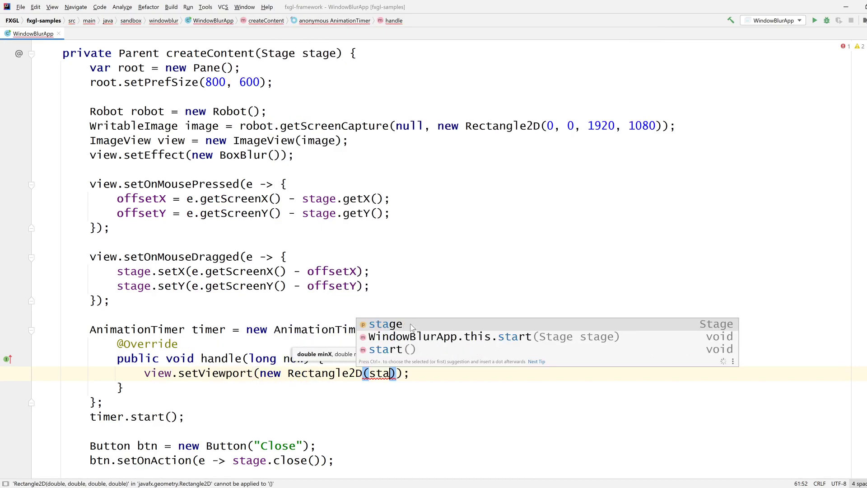
{"action": "key", "text": "Return"}
{"action": "type", "text": "."}
{"action": "key", "text": "Return"}
{"action": "type", "text": ", st"}
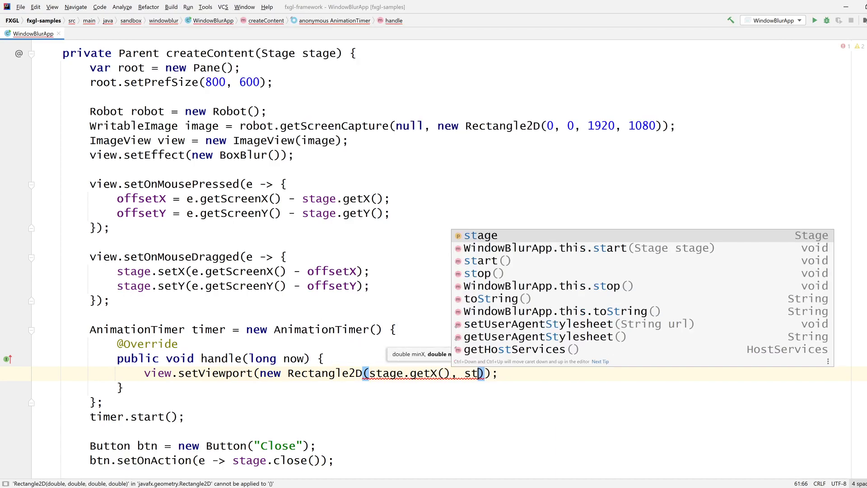
{"action": "key", "text": "Return"}
{"action": "type", "text": "."}
{"action": "key", "text": "Return"}
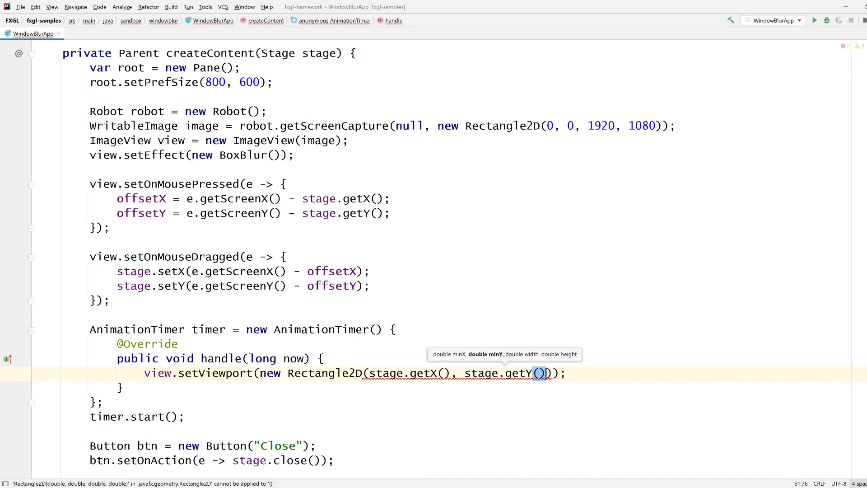
{"action": "type", "text": ", "}
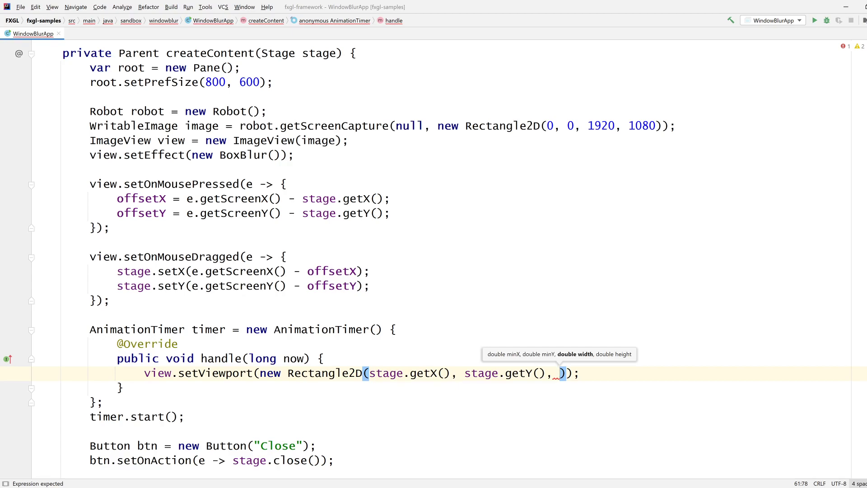
{"action": "type", "text": "800, 600)"}
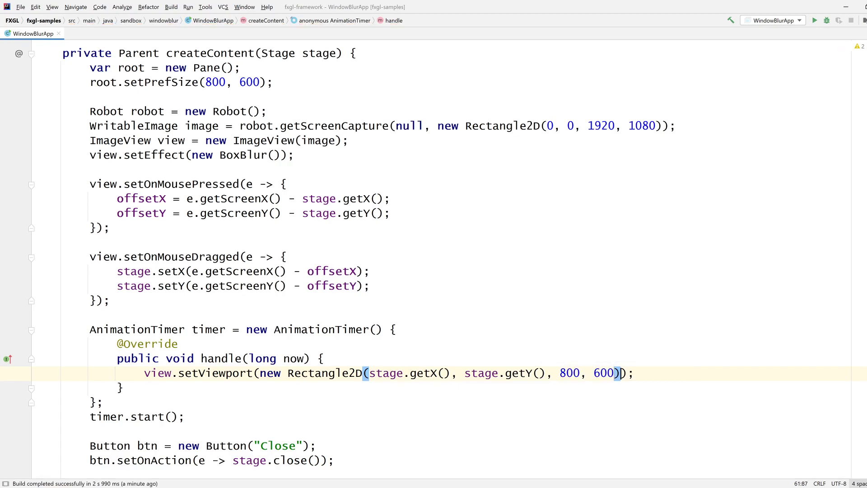
{"action": "key", "text": "Up"}
{"action": "key", "text": "Up"}
{"action": "key", "text": "Up"}
{"action": "key", "text": "shift+F10"}
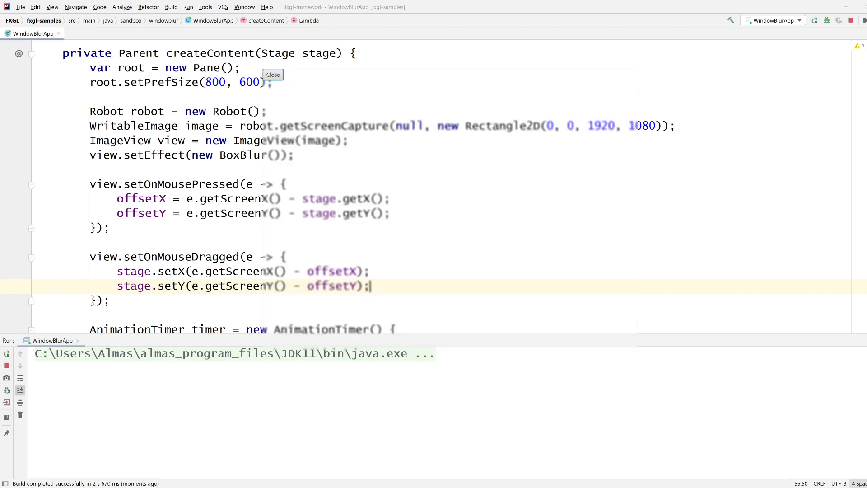
Drag the running blurred window around the editor to check the viewport follows the stage position.
{"action": "left_click_drag", "start_coordinate": [566, 110], "coordinate": [684, 105]}
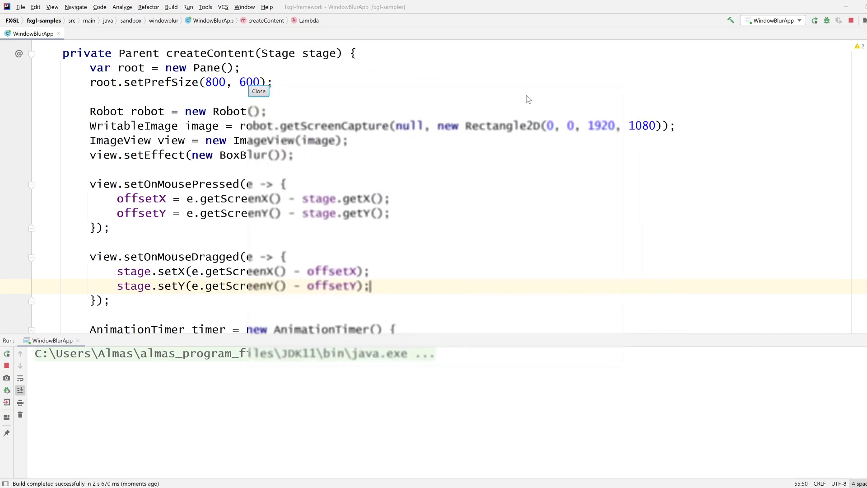
{"action": "mouse_move", "coordinate": [683, 105]}
{"action": "left_mouse_down"}
{"action": "mouse_move", "coordinate": [354, 93]}
{"action": "mouse_move", "coordinate": [674, 74]}
{"action": "left_mouse_up"}
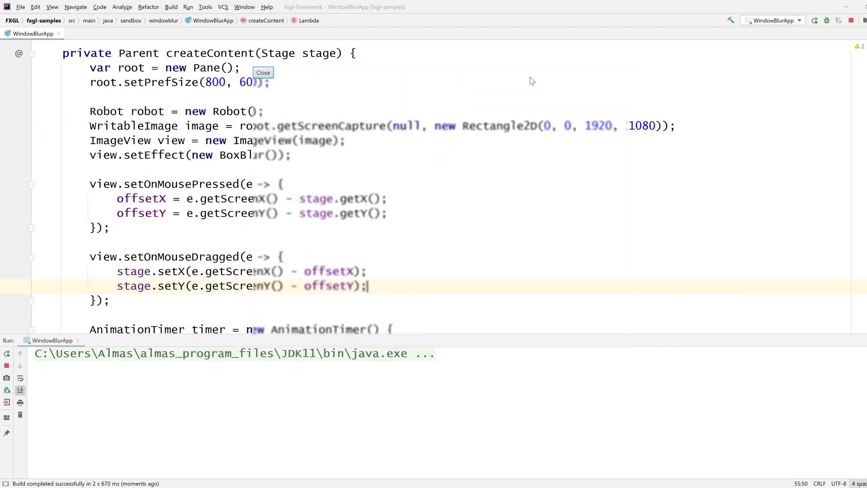
{"action": "left_click_drag", "start_coordinate": [531, 82], "coordinate": [296, 49]}
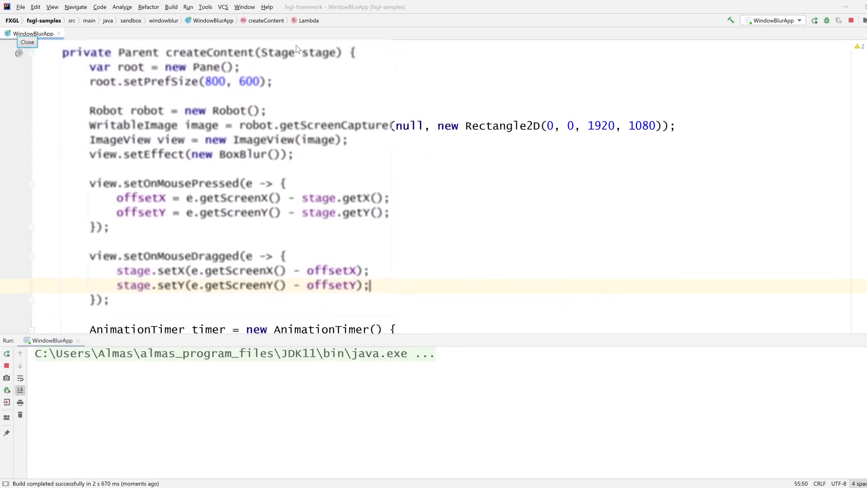
{"action": "mouse_move", "coordinate": [296, 48]}
{"action": "left_mouse_down"}
{"action": "mouse_move", "coordinate": [598, 64]}
{"action": "mouse_move", "coordinate": [472, 84]}
{"action": "mouse_move", "coordinate": [454, 72]}
{"action": "left_mouse_up"}
{"action": "left_click", "coordinate": [184, 67]}
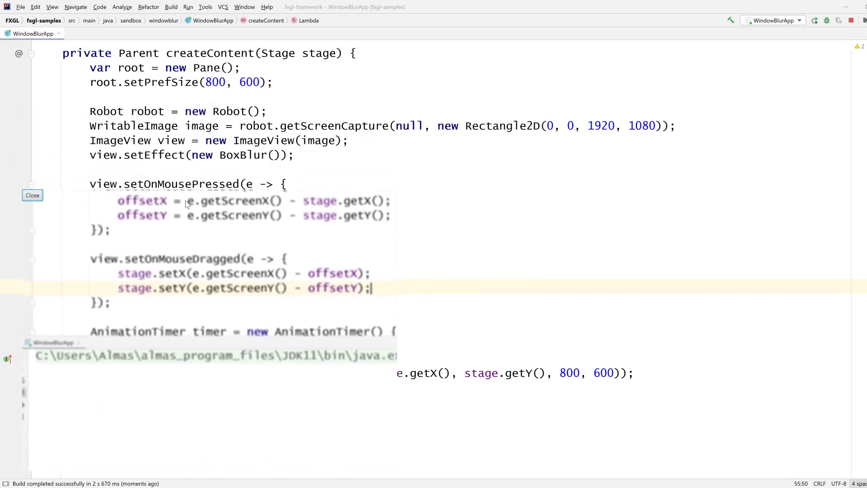
{"action": "mouse_move", "coordinate": [336, 73]}
{"action": "left_mouse_down"}
{"action": "mouse_move", "coordinate": [373, 207]}
{"action": "mouse_move", "coordinate": [213, 185]}
{"action": "mouse_move", "coordinate": [454, 186]}
{"action": "mouse_move", "coordinate": [179, 203]}
{"action": "mouse_move", "coordinate": [210, 202]}
{"action": "mouse_move", "coordinate": [232, 221]}
{"action": "mouse_move", "coordinate": [621, 135]}
{"action": "left_mouse_up"}
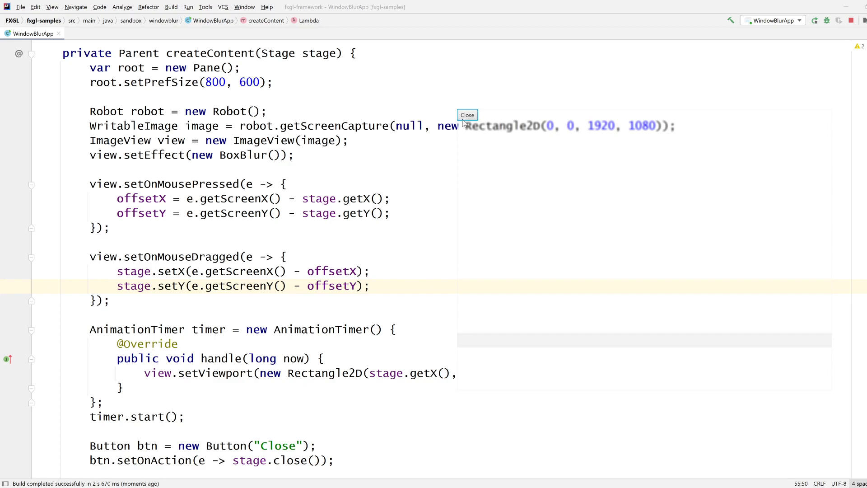
{"action": "scroll", "coordinate": [271, 257], "scroll_direction": "up", "scroll_amount": 1}
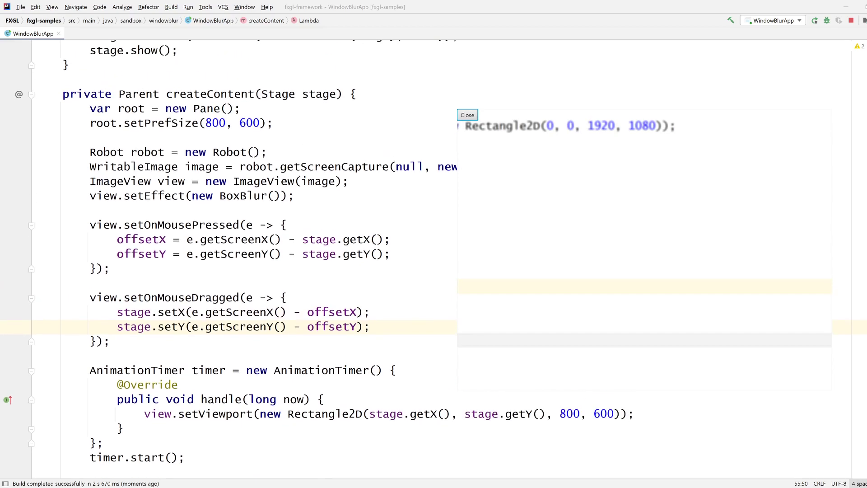
{"action": "scroll", "coordinate": [312, 258], "scroll_direction": "down", "scroll_amount": 1}
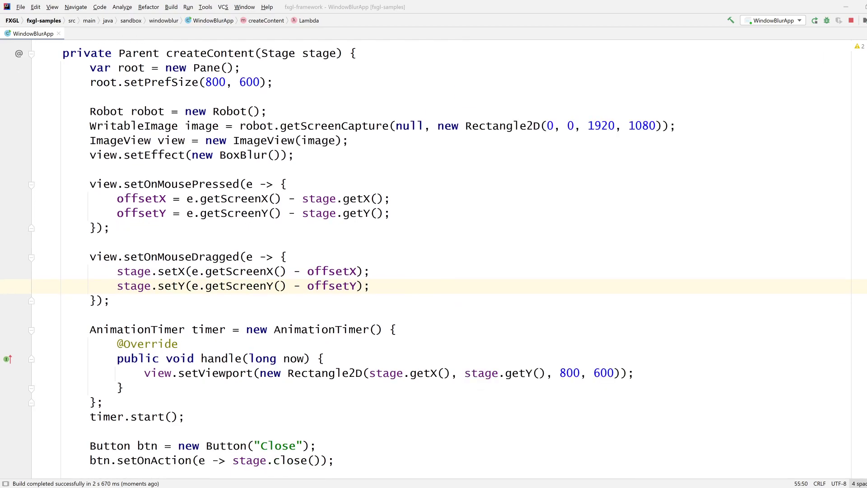
Replace BoxBlur with GaussianBlur as the view's effect and relaunch with Shift+F10.
{"action": "double_click", "coordinate": [242, 155]}
{"action": "type", "text": "Ga"}
{"action": "key", "text": "Return"}
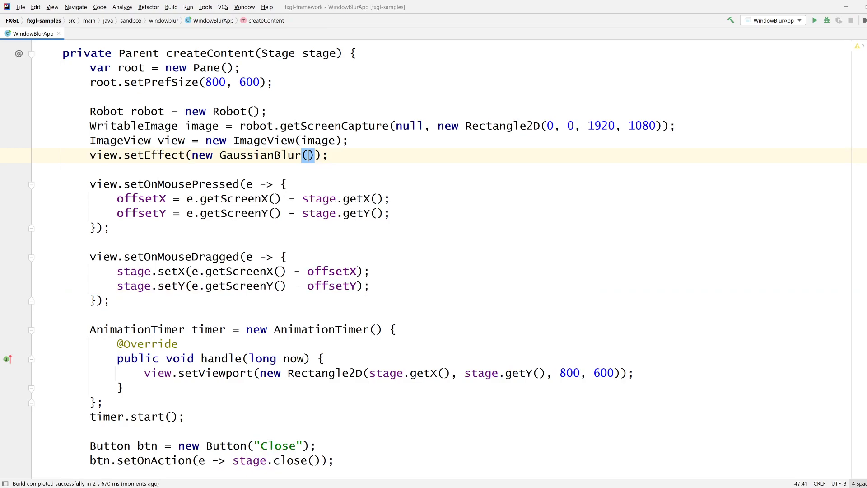
{"action": "key", "text": "shift+F10"}
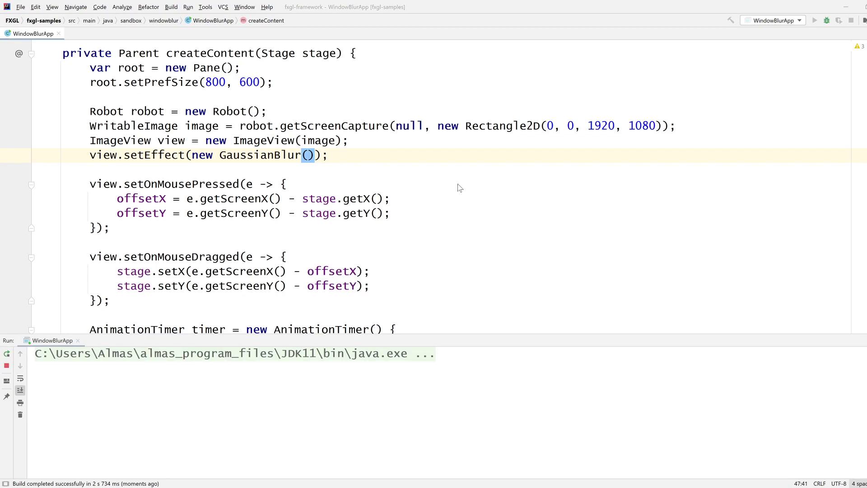
Drag the Gaussian-blurred window to check the softer blur, close it, and return to the editor.
{"action": "mouse_move", "coordinate": [492, 92]}
{"action": "left_mouse_down"}
{"action": "mouse_move", "coordinate": [259, 62]}
{"action": "mouse_move", "coordinate": [276, 193]}
{"action": "mouse_move", "coordinate": [640, 153]}
{"action": "mouse_move", "coordinate": [497, 155]}
{"action": "left_mouse_up"}
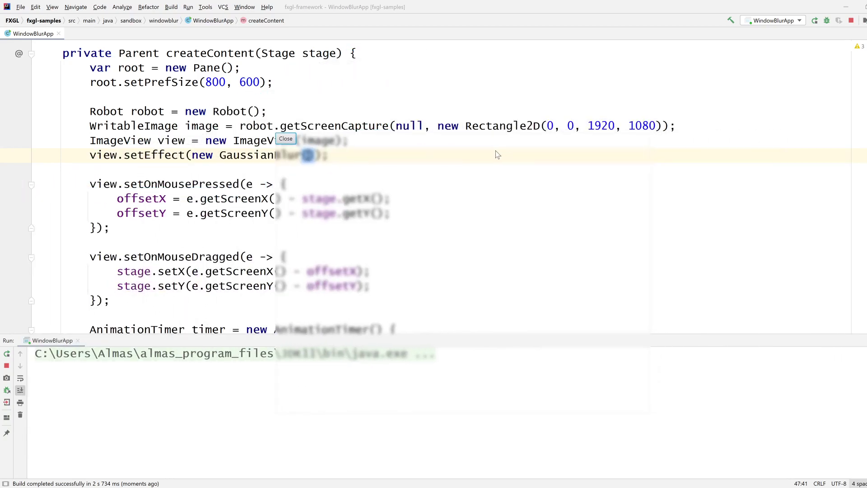
{"action": "left_click", "coordinate": [288, 140]}
{"action": "left_click", "coordinate": [317, 213]}
{"action": "scroll", "coordinate": [316, 245], "scroll_direction": "up", "scroll_amount": 2}
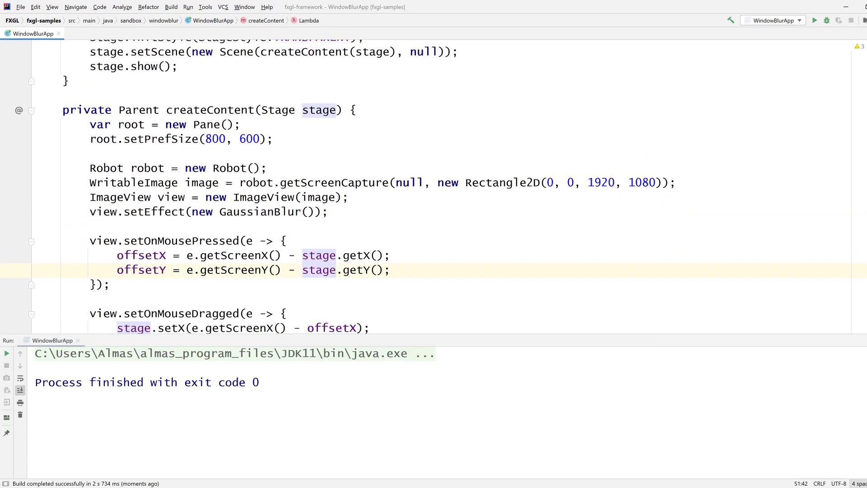
{"action": "scroll", "coordinate": [316, 213], "scroll_direction": "down", "scroll_amount": 2}
{"action": "left_click_drag", "start_coordinate": [192, 156], "coordinate": [316, 156]}
Below the drag handler, add stage.focusedProperty().addListener with a three-parameter change listener lambda.
{"action": "key", "text": "Down"}
{"action": "key", "text": "Down"}
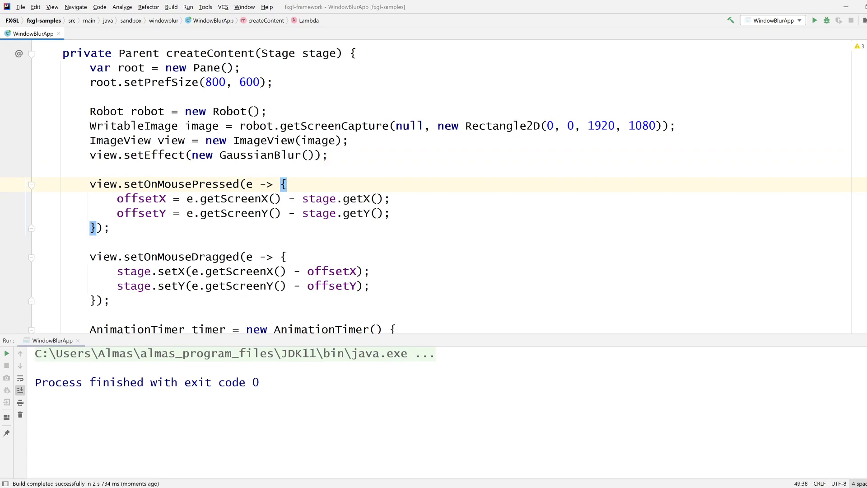
{"action": "key", "text": "shift+Escape"}
{"action": "key", "text": "Down"}
{"action": "key", "text": "Down"}
{"action": "key", "text": "Down"}
{"action": "scroll", "coordinate": [334, 243], "scroll_direction": "up", "scroll_amount": 2}
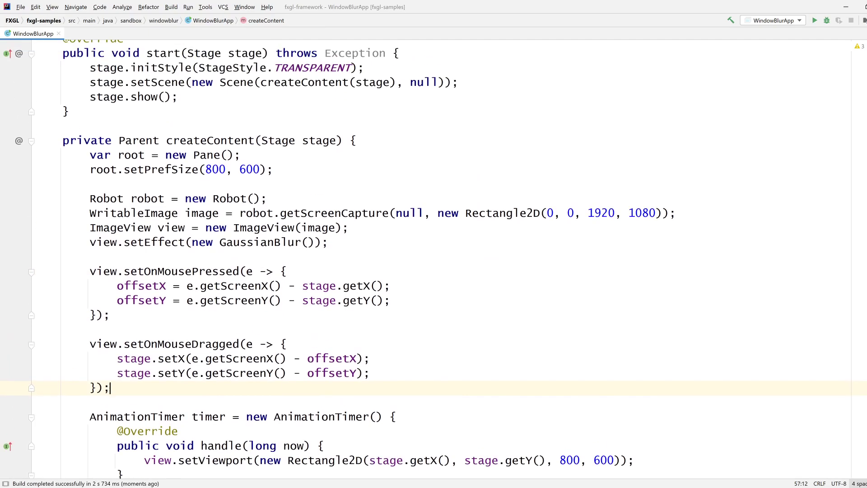
{"action": "scroll", "coordinate": [334, 260], "scroll_direction": "down", "scroll_amount": 3}
{"action": "scroll", "coordinate": [334, 259], "scroll_direction": "up", "scroll_amount": 1}
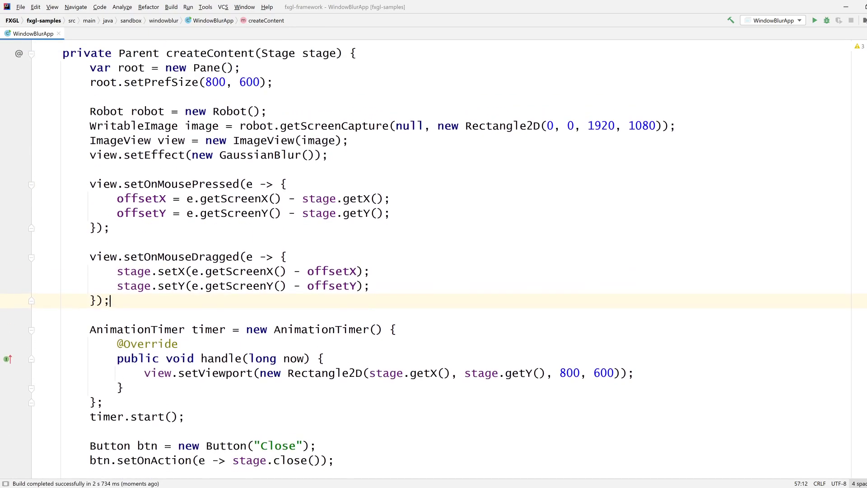
{"action": "scroll", "coordinate": [334, 260], "scroll_direction": "up", "scroll_amount": 1}
{"action": "scroll", "coordinate": [334, 260], "scroll_direction": "down", "scroll_amount": 2}
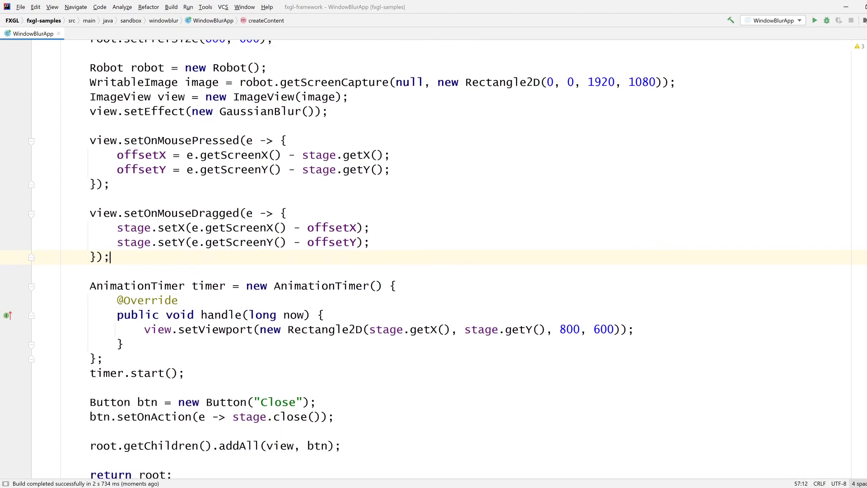
{"action": "scroll", "coordinate": [334, 260], "scroll_direction": "up", "scroll_amount": 1}
{"action": "scroll", "coordinate": [334, 260], "scroll_direction": "up", "scroll_amount": 2}
{"action": "key", "text": "Return"}
{"action": "key", "text": "Return"}
{"action": "type", "text": "s"}
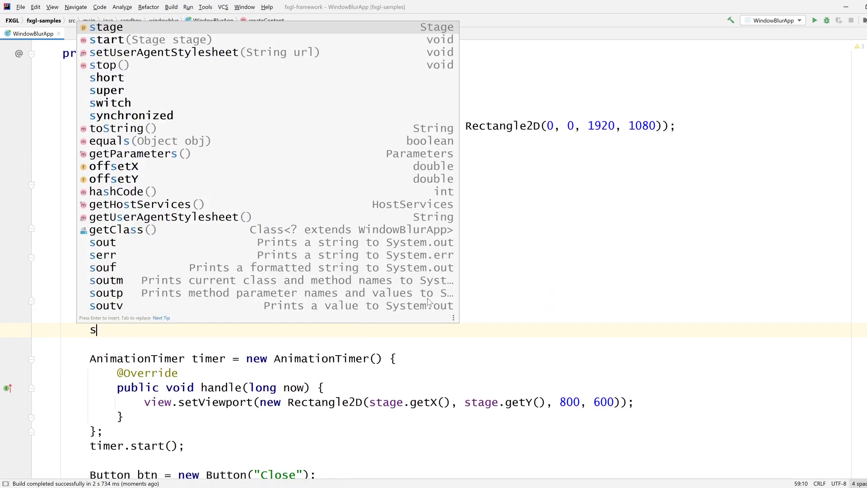
{"action": "type", "text": "tage."}
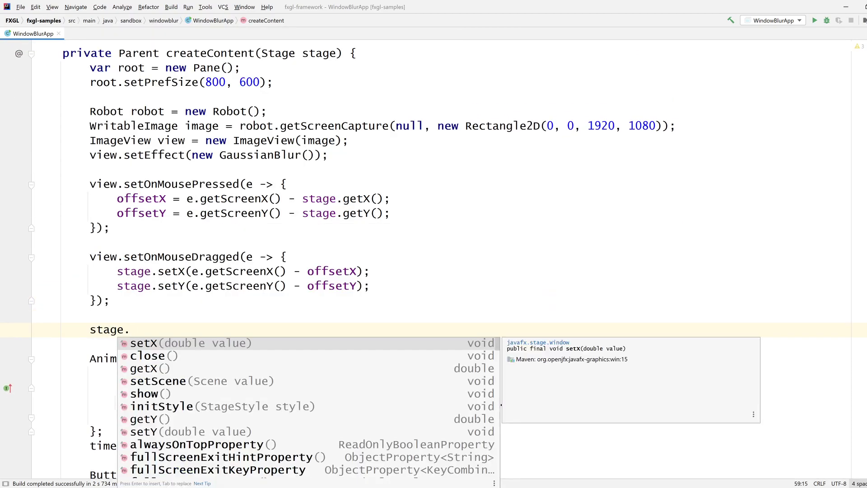
{"action": "type", "text": "fo"}
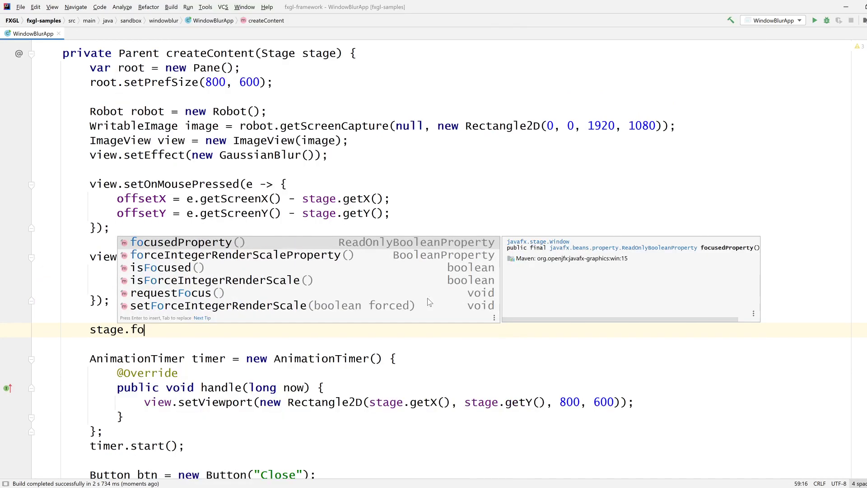
{"action": "type", "text": "c"}
{"action": "key", "text": "Return"}
{"action": "type", "text": ".a"}
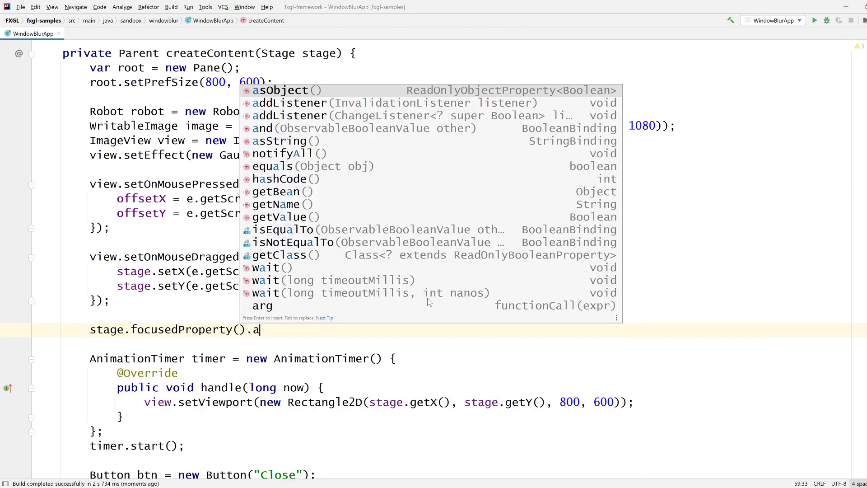
{"action": "type", "text": "d"}
{"action": "key", "text": "Return"}
{"action": "key", "text": "ctrl+space"}
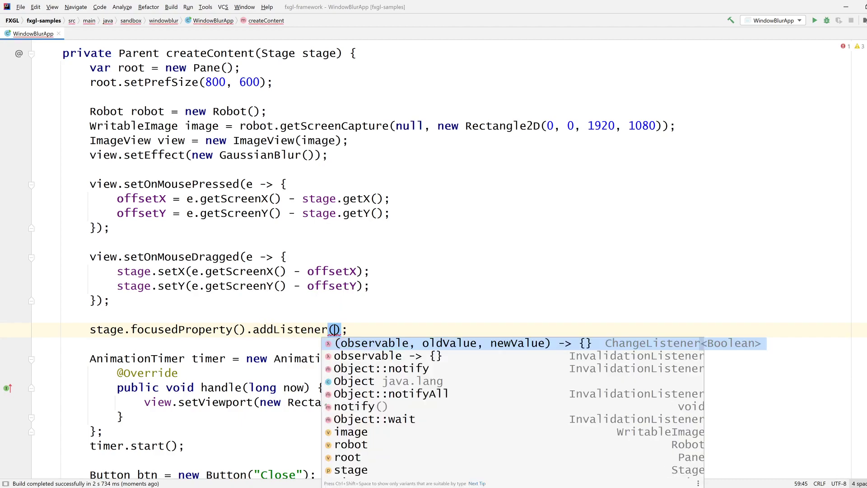
{"action": "key", "text": "Return"}
{"action": "key", "text": "Return"}
Rename the lambda parameters to isFocused and add an empty if (!isFocused) { } block in its body.
{"action": "key", "text": "Up"}
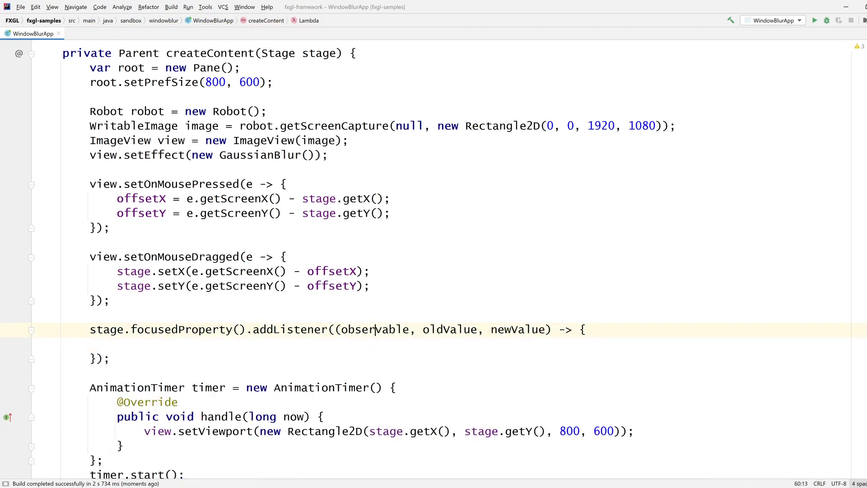
{"action": "key", "text": "ctrl+w"}
{"action": "type", "text": "o"}
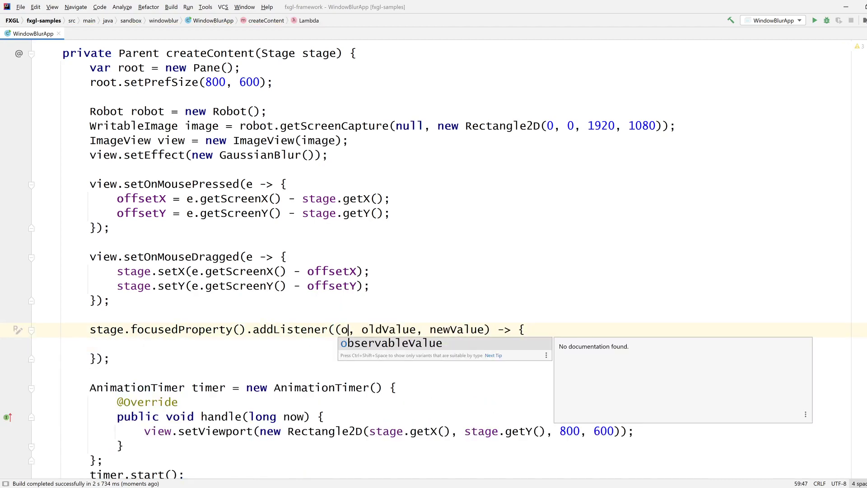
{"action": "key", "text": "Tab"}
{"action": "key", "text": "Tab"}
{"action": "type", "text": "isFocused"}
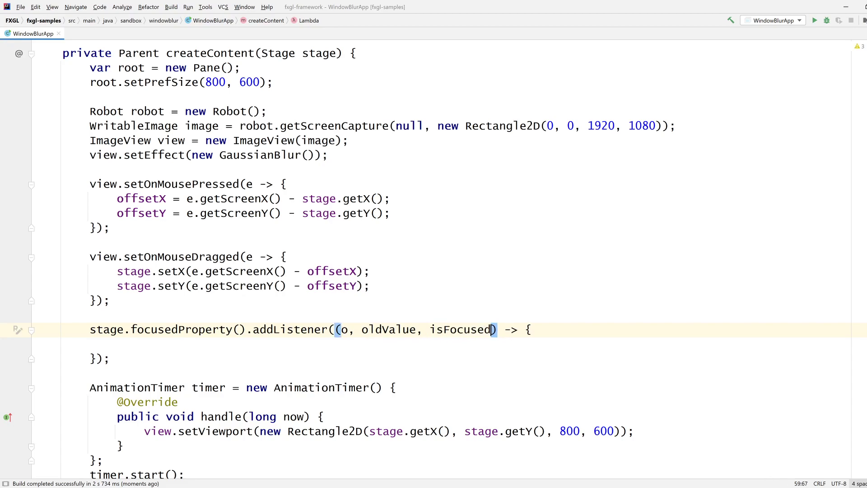
{"action": "key", "text": "Return"}
{"action": "type", "text": "if (!i"}
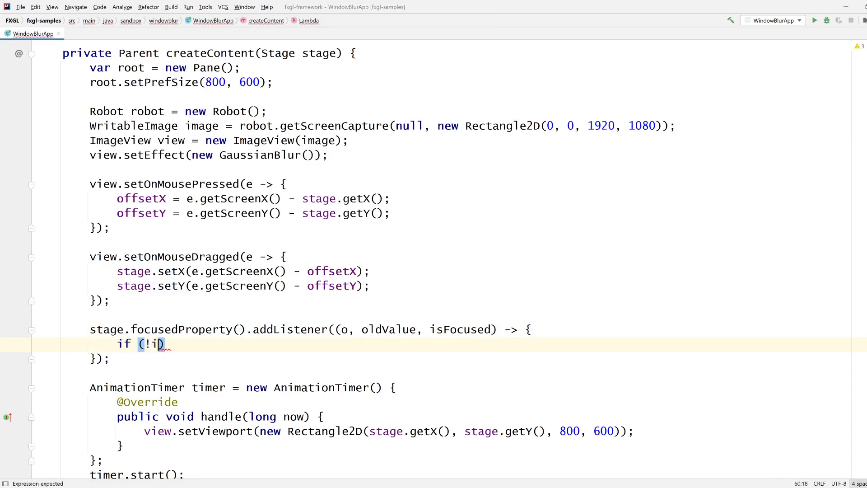
{"action": "type", "text": "s"}
{"action": "key", "text": "Return"}
{"action": "type", "text": ") {"}
{"action": "key", "text": "Return"}
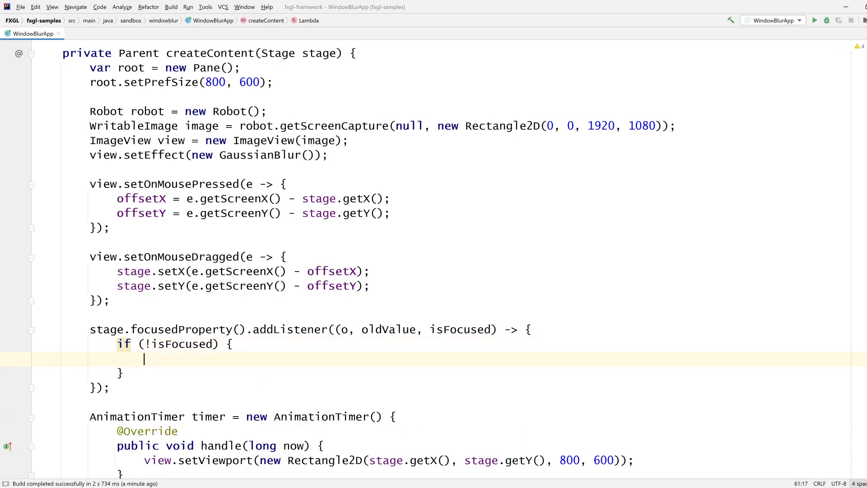
Copy the 1920×1080 getScreenCapture line into the if body as var image2.
{"action": "left_click_drag", "start_coordinate": [89, 125], "coordinate": [676, 125]}
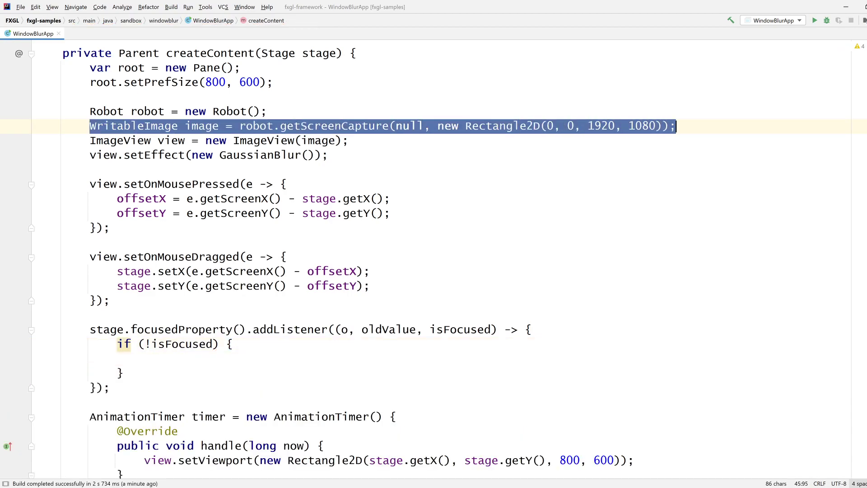
{"action": "key", "text": "ctrl+c"}
{"action": "key", "text": "ctrl+shift+BackSpace"}
{"action": "key", "text": "ctrl+v"}
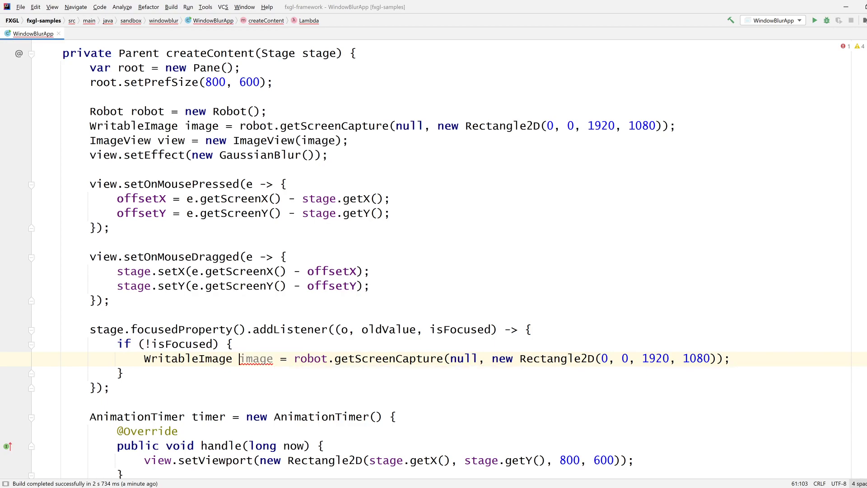
{"action": "left_click_drag", "start_coordinate": [239, 358], "coordinate": [144, 358]}
{"action": "key", "text": "Delete"}
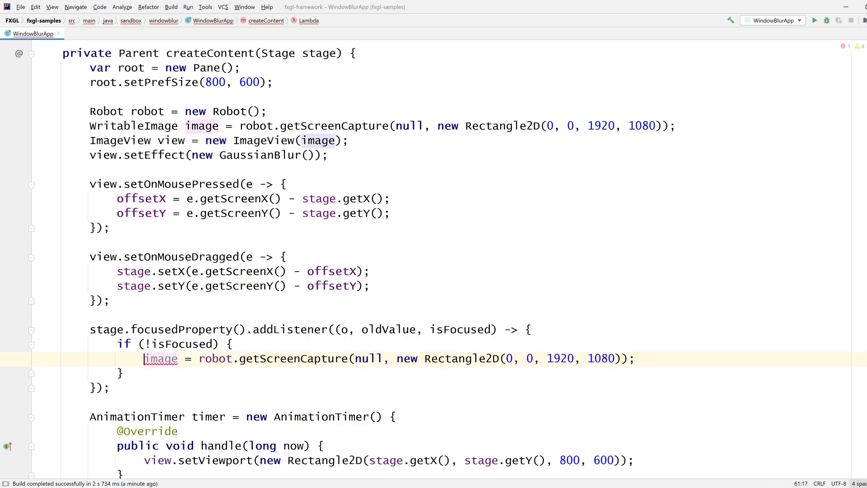
{"action": "scroll", "coordinate": [334, 260], "scroll_direction": "up", "scroll_amount": 1}
{"action": "type", "text": "va"}
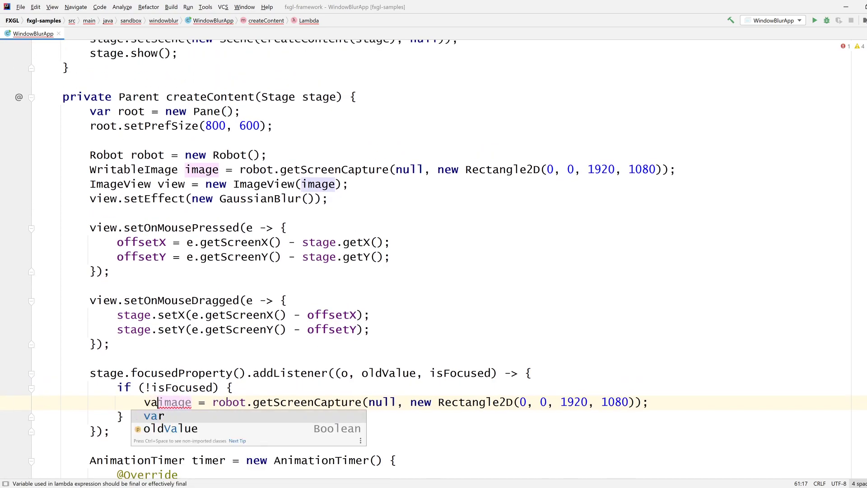
{"action": "type", "text": "r"}
{"action": "key", "text": "ctrl+w"}
{"action": "type", "text": "imag"}
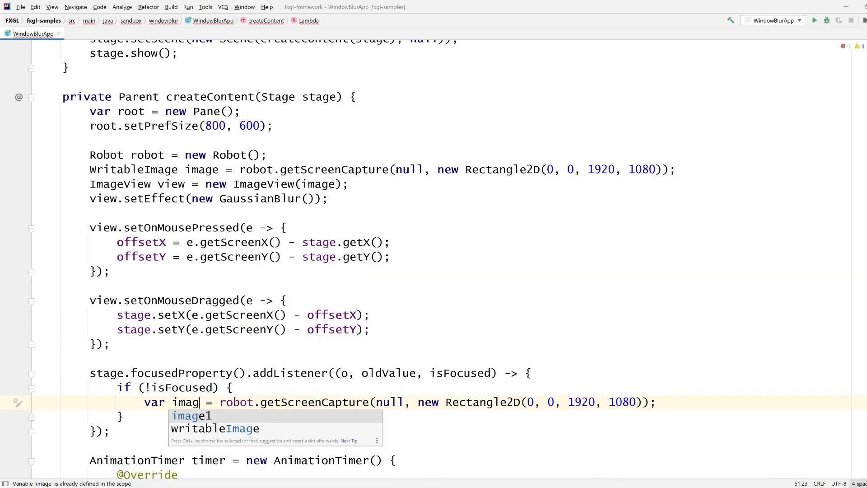
{"action": "type", "text": "e2"}
{"action": "key", "text": "Right"}
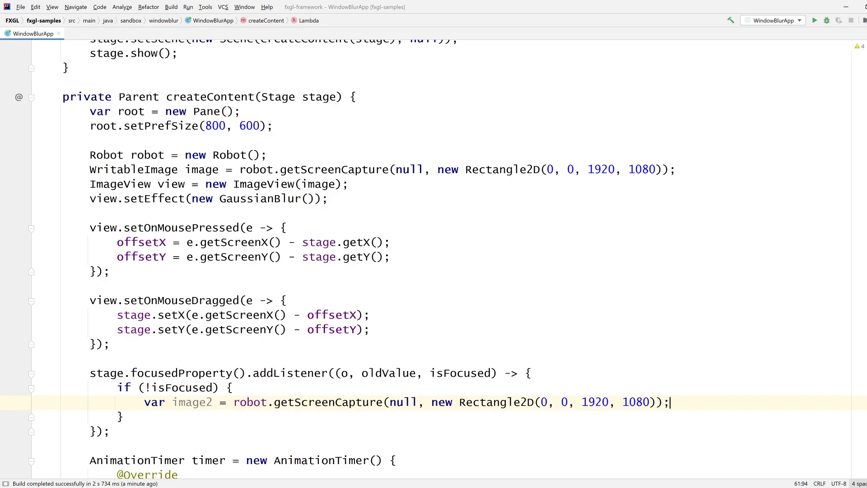
{"action": "key", "text": "Return"}
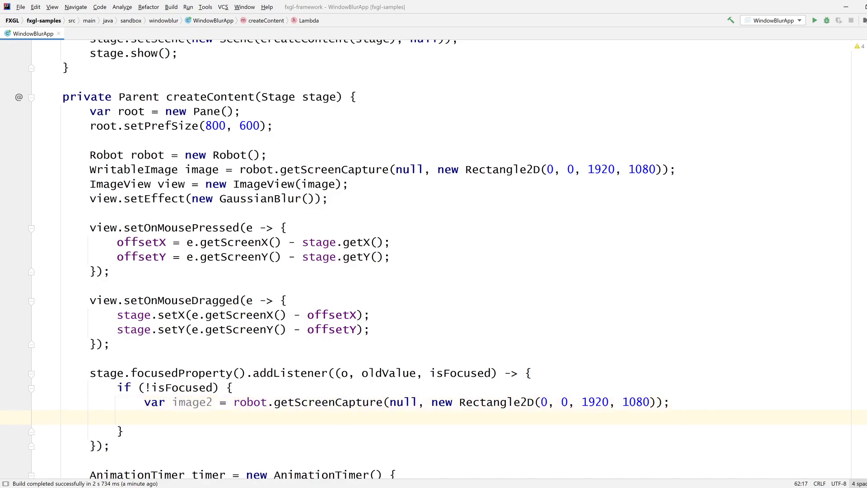
Mark the view declaration final and add view.setImage(image2) inside the if block.
{"action": "left_click", "coordinate": [91, 184]}
{"action": "type", "text": "final"}
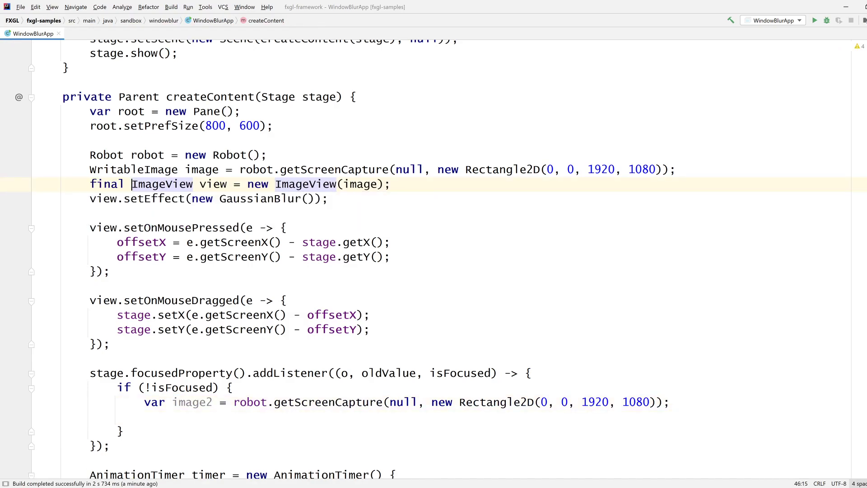
{"action": "double_click", "coordinate": [213, 184]}
{"action": "left_click", "coordinate": [143, 417]}
{"action": "type", "text": "view"}
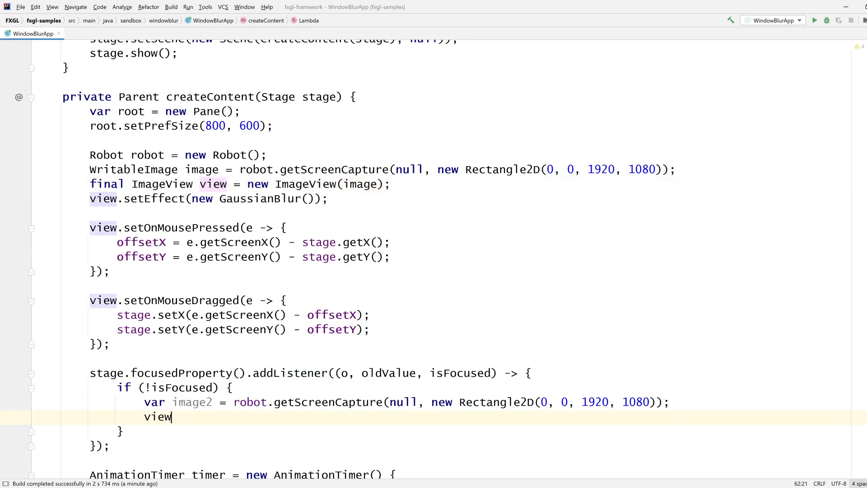
{"action": "type", "text": ".set"}
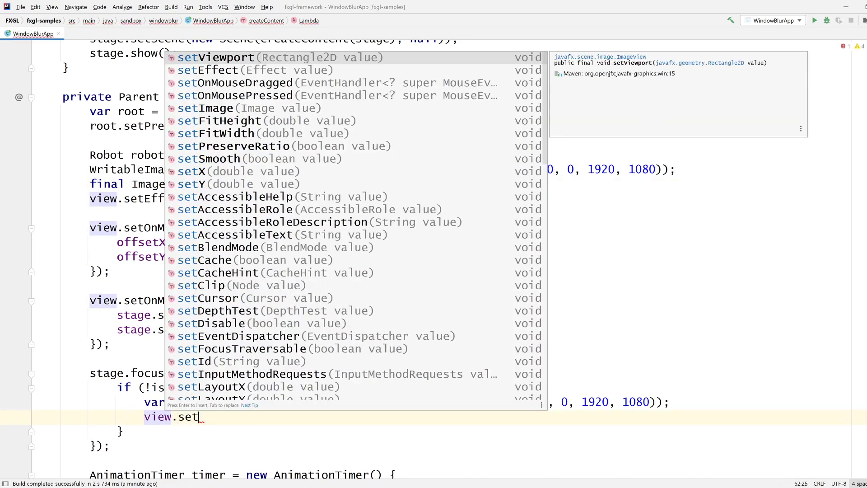
{"action": "type", "text": "Im"}
{"action": "key", "text": "Return"}
{"action": "type", "text": "image2);"}
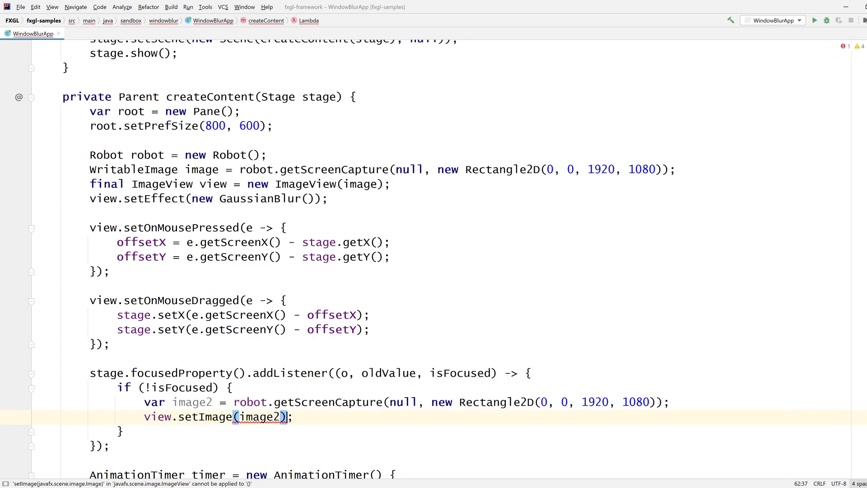
{"action": "scroll", "coordinate": [435, 271], "scroll_direction": "down", "scroll_amount": 4}
{"action": "key", "text": "Down"}
{"action": "key", "text": "Down"}
{"action": "key", "text": "Down"}
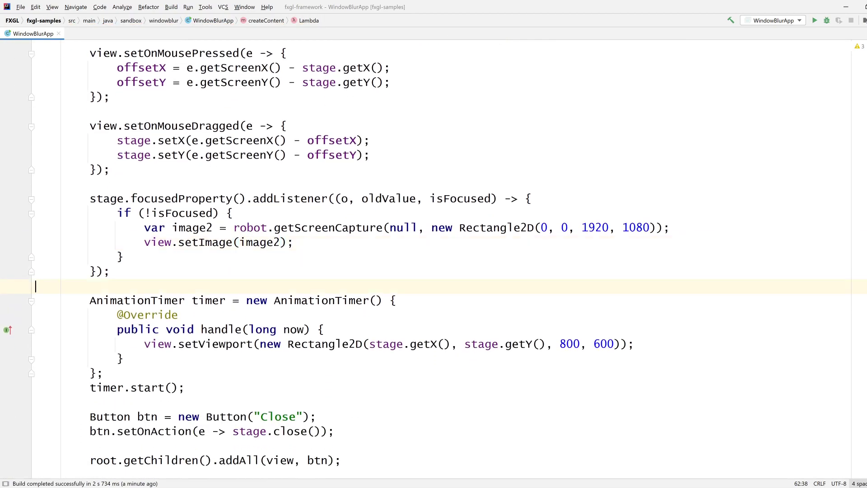
{"action": "scroll", "coordinate": [434, 271], "scroll_direction": "up", "scroll_amount": 2}
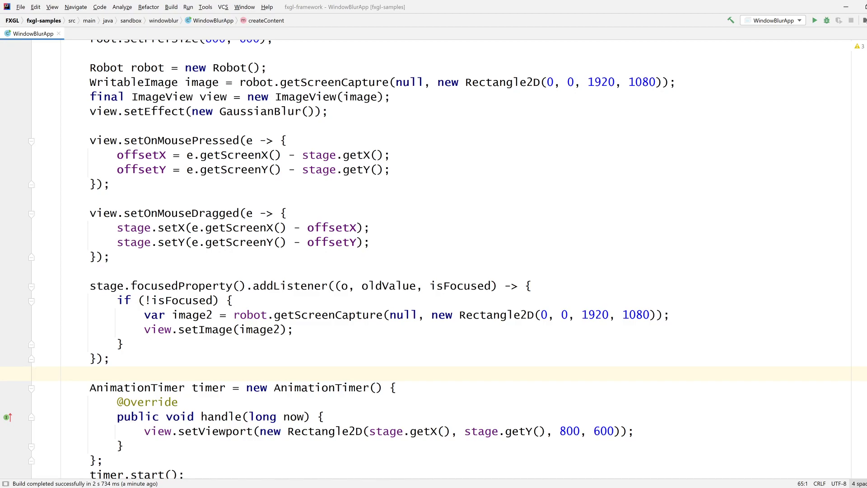
{"action": "scroll", "coordinate": [434, 271], "scroll_direction": "down", "scroll_amount": 1}
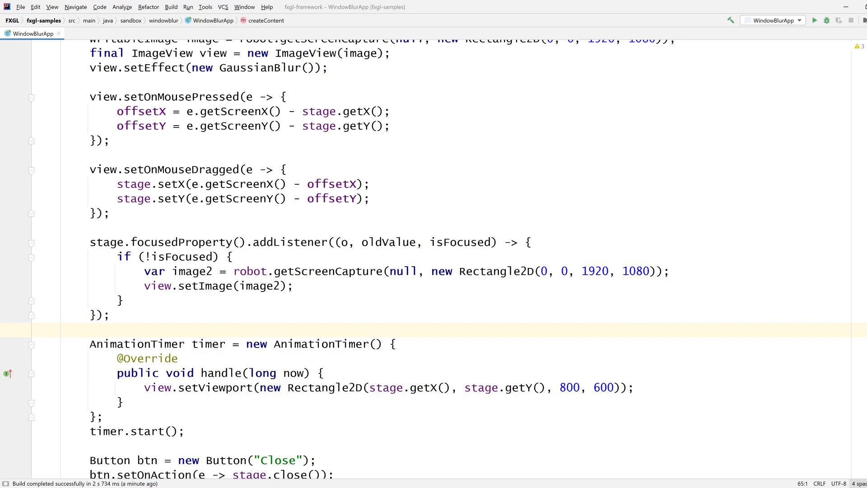
{"action": "left_click", "coordinate": [471, 242]}
{"action": "key", "text": "Down"}
{"action": "key", "text": "Down"}
{"action": "key", "text": "Down"}
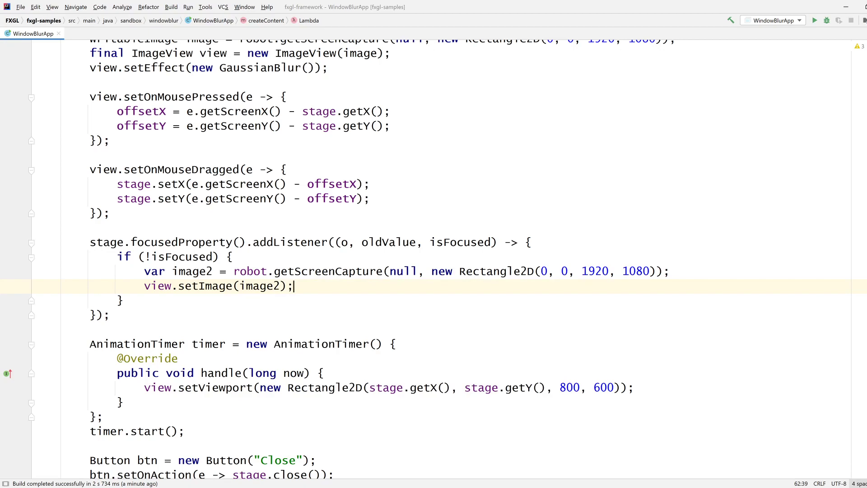
{"action": "left_click", "coordinate": [815, 20]}
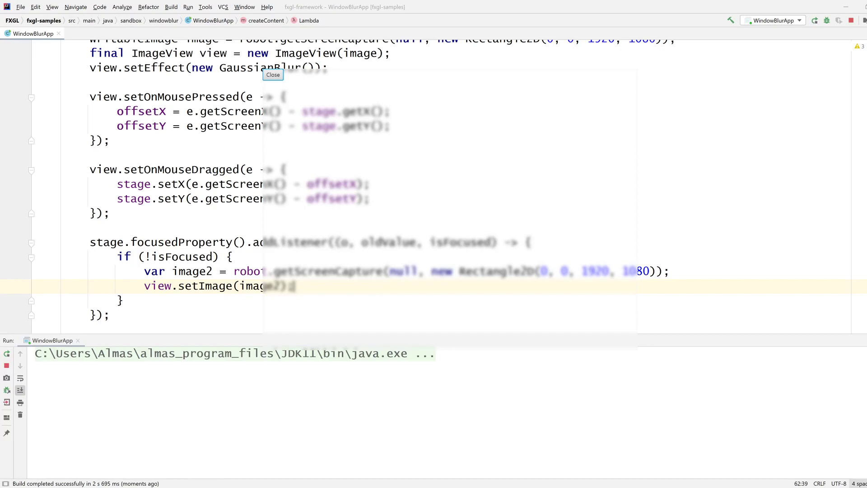
{"action": "left_click_drag", "start_coordinate": [509, 79], "coordinate": [506, 126]}
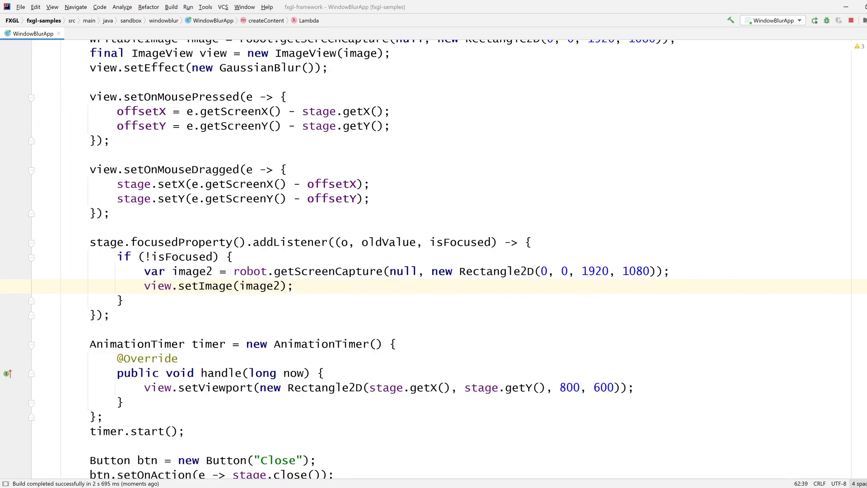
{"action": "left_click_drag", "start_coordinate": [465, 180], "coordinate": [331, 176]}
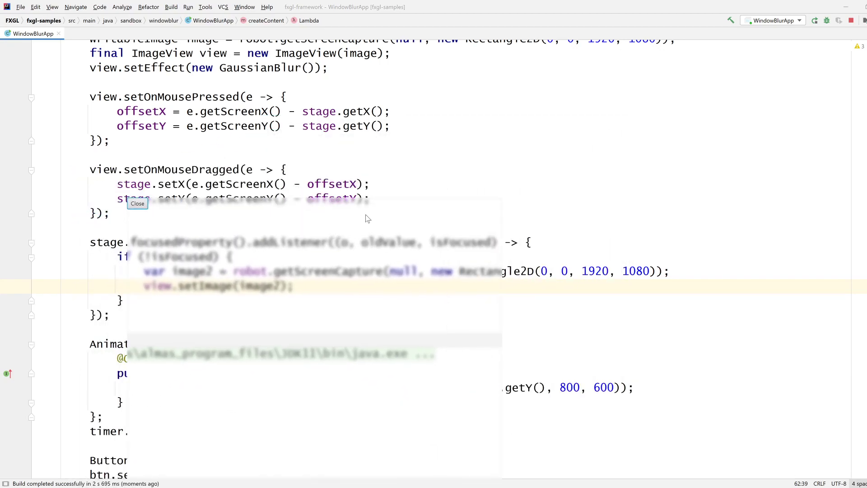
{"action": "left_click", "coordinate": [215, 161]}
{"action": "key", "text": "Up"}
{"action": "key", "text": "Up"}
{"action": "key", "text": "Up"}
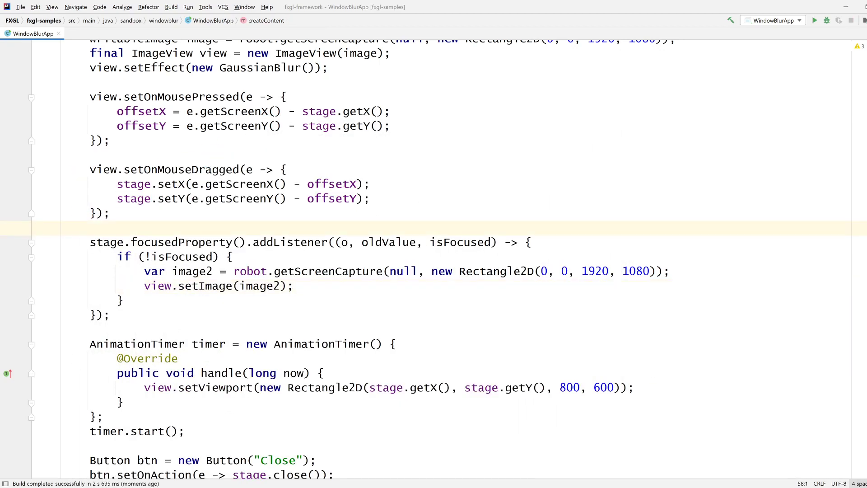
Remove the old focus listener block and the statements it guarded.
{"action": "left_click_drag", "start_coordinate": [293, 286], "coordinate": [144, 271]}
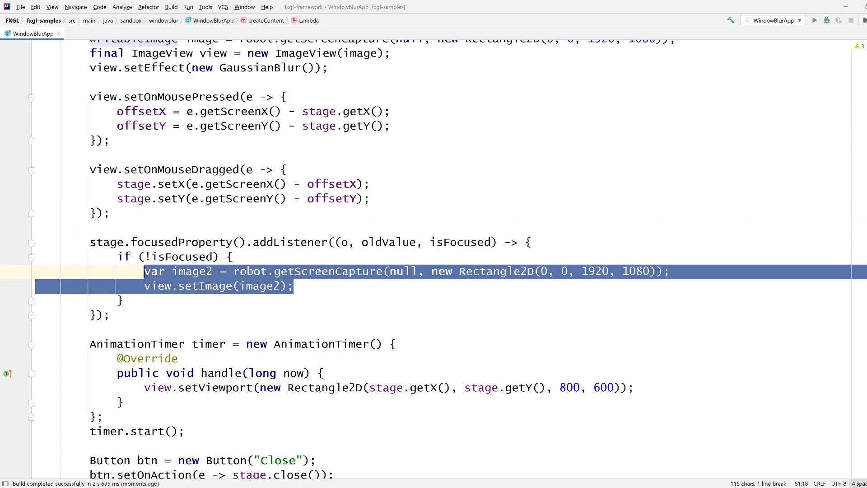
{"action": "key", "text": "BackSpace"}
{"action": "scroll", "coordinate": [151, 276], "scroll_direction": "down", "scroll_amount": 2}
{"action": "scroll", "coordinate": [152, 276], "scroll_direction": "up", "scroll_amount": 2}
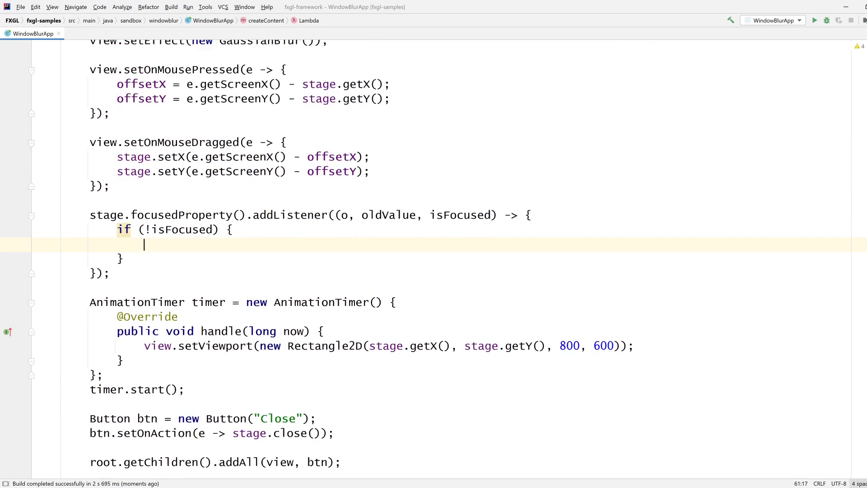
{"action": "scroll", "coordinate": [153, 276], "scroll_direction": "up", "scroll_amount": 1}
{"action": "key", "text": "Down"}
{"action": "key", "text": "shift+Up"}
{"action": "key", "text": "shift+Up"}
{"action": "key", "text": "shift+Up"}
{"action": "key", "text": "BackSpace"}
{"action": "key", "text": "BackSpace"}
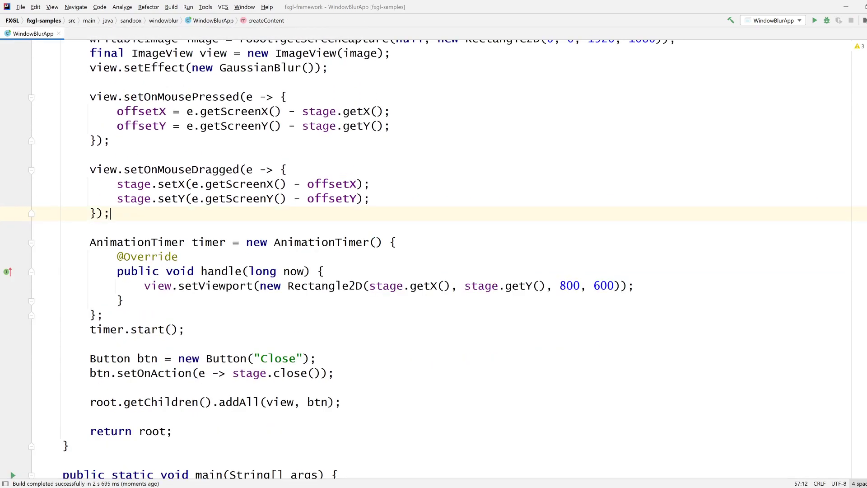
In the timer's handle(), add an if (!stage.isFocused()) guard around the screen recapture.
{"action": "key", "text": "Down"}
{"action": "key", "text": "Down"}
{"action": "key", "text": "Down"}
{"action": "key", "text": "End"}
{"action": "key", "text": "Return"}
{"action": "key", "text": "Return"}
{"action": "key", "text": "Up"}
{"action": "type", "text": "if (st"}
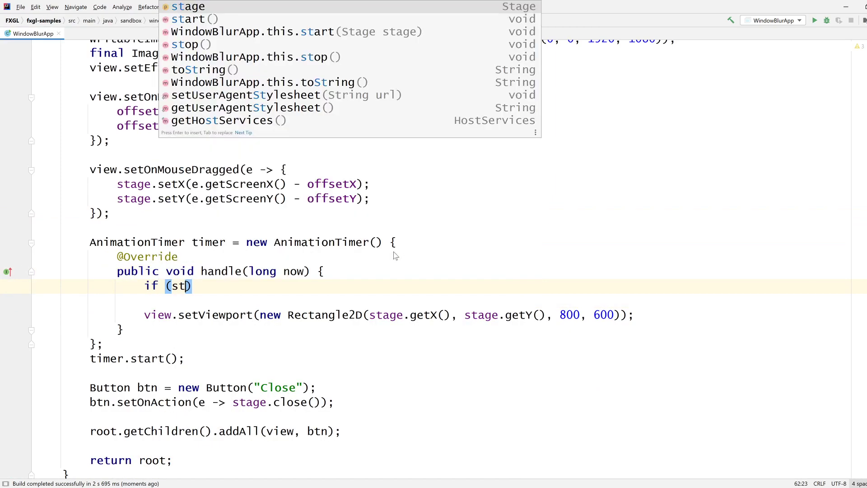
{"action": "type", "text": "age.is"}
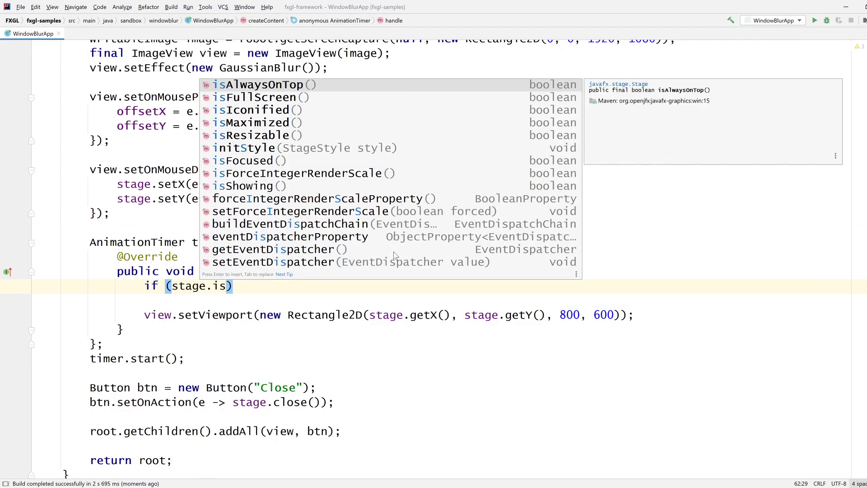
{"action": "type", "text": "F"}
{"action": "key", "text": "Return"}
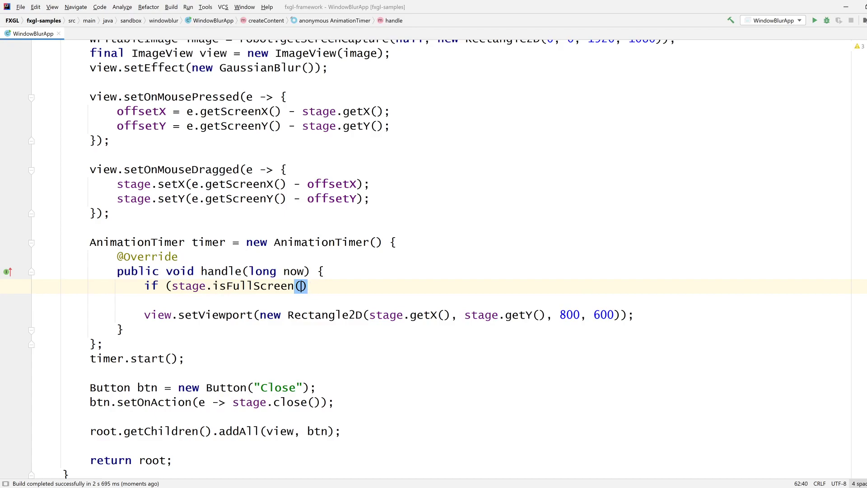
{"action": "key", "text": "BackSpace"}
{"action": "key", "text": "BackSpace"}
{"action": "key", "text": "BackSpace"}
{"action": "key", "text": "BackSpace"}
{"action": "key", "text": "BackSpace"}
{"action": "key", "text": "BackSpace"}
{"action": "type", "text": "f"}
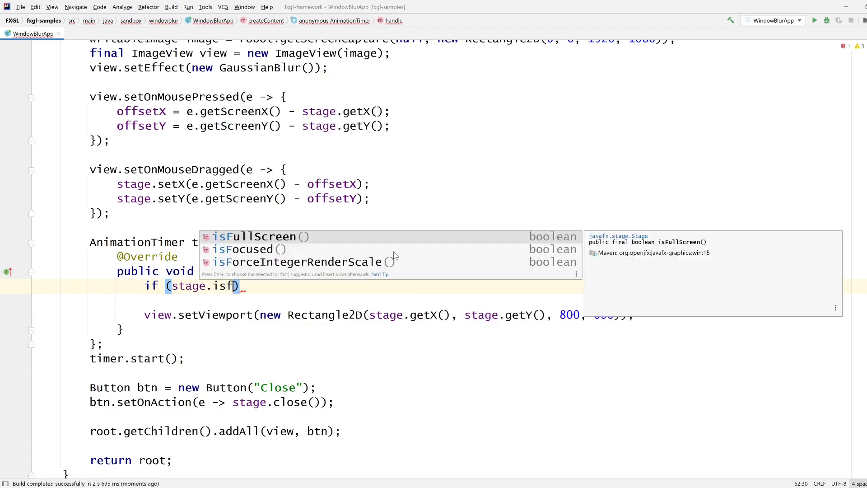
{"action": "key", "text": "Down"}
{"action": "key", "text": "Return"}
{"action": "type", "text": ")"}
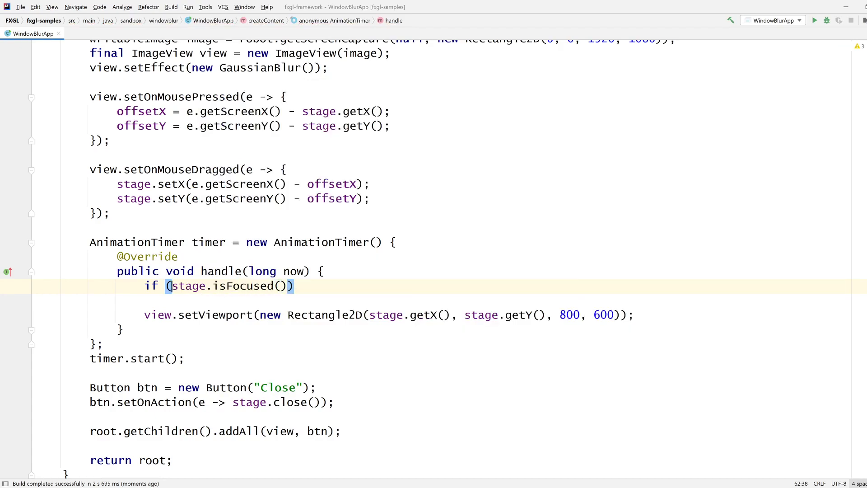
{"action": "type", "text": "!"}
{"action": "key", "text": "End"}
{"action": "type", "text": "{"}
{"action": "key", "text": "Return"}
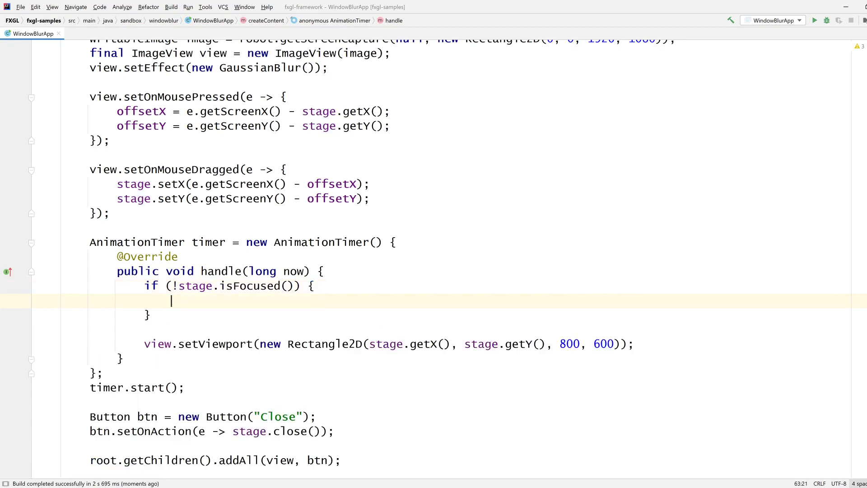
{"action": "type", "text": "var image2 = robot.getScreenCapture(null, new Rectangle2D(0, 0, 1920, 1080)); view.setImage(image2);"}
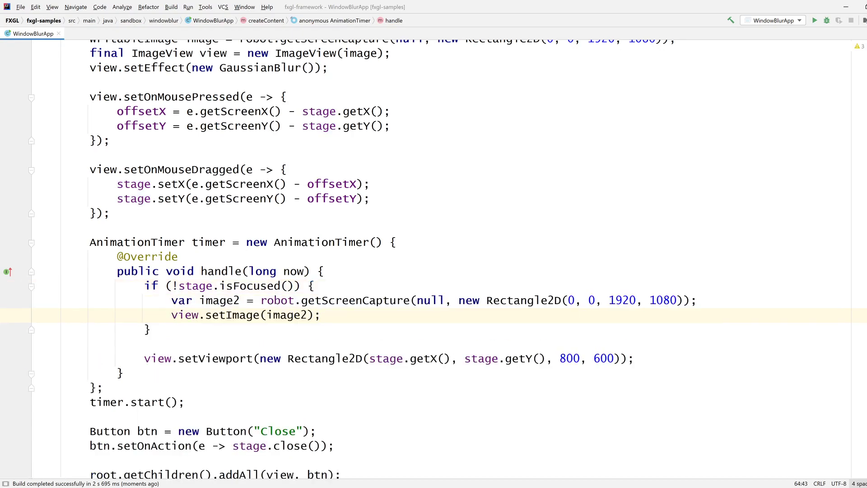
{"action": "scroll", "coordinate": [434, 258], "scroll_direction": "down", "scroll_amount": 1}
{"action": "scroll", "coordinate": [434, 258], "scroll_direction": "up", "scroll_amount": 2}
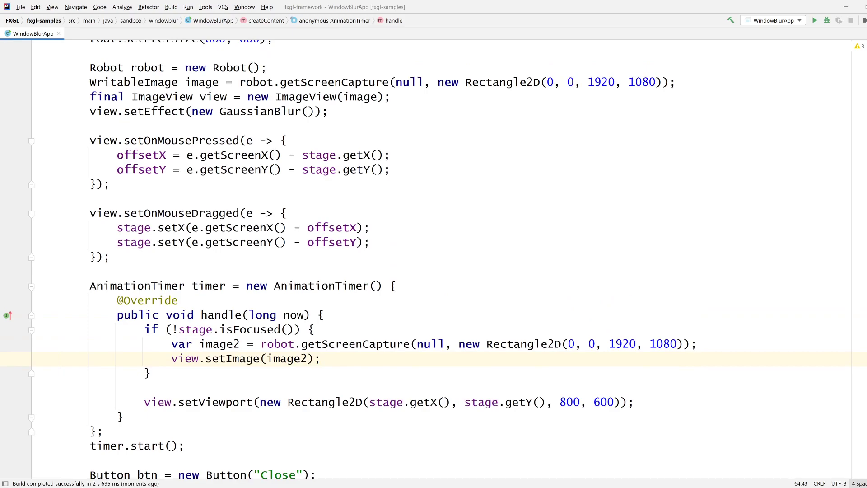
Launch WindowBlurApp from the Run toolbar.
{"action": "left_click", "coordinate": [814, 21]}
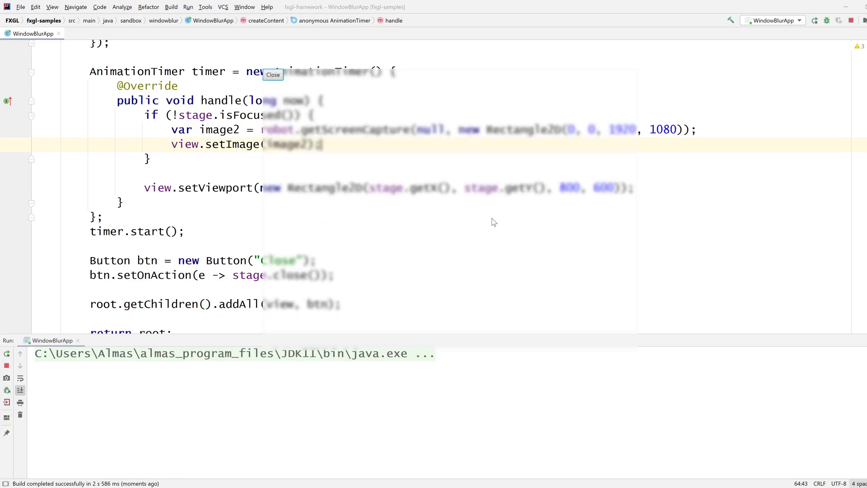
Drag the blurred window around, close it, rerun and move it again, then switch focus to the editor.
{"action": "mouse_move", "coordinate": [522, 82]}
{"action": "left_mouse_down"}
{"action": "mouse_move", "coordinate": [340, 145]}
{"action": "mouse_move", "coordinate": [274, 193]}
{"action": "mouse_move", "coordinate": [487, 182]}
{"action": "left_mouse_up"}
{"action": "left_click", "coordinate": [237, 173]}
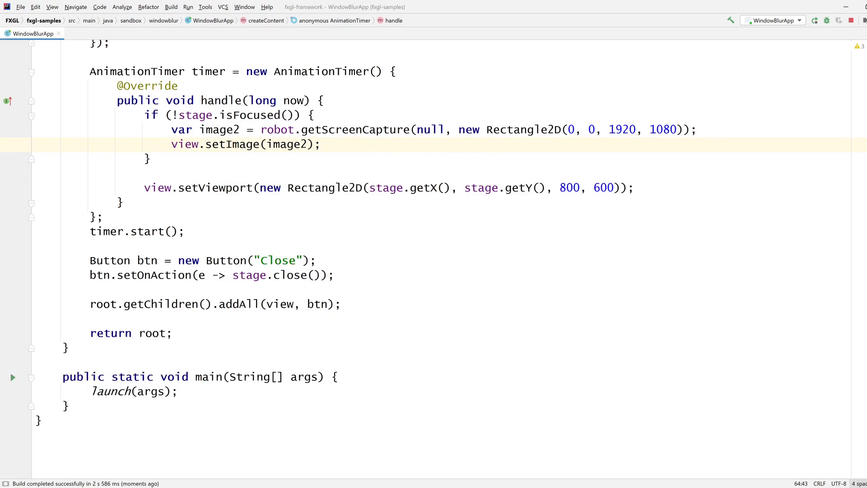
{"action": "mouse_move", "coordinate": [447, 265]}
{"action": "left_mouse_down"}
{"action": "mouse_move", "coordinate": [330, 153]}
{"action": "mouse_move", "coordinate": [659, 107]}
{"action": "mouse_move", "coordinate": [486, 77]}
{"action": "mouse_move", "coordinate": [244, 61]}
{"action": "mouse_move", "coordinate": [692, 50]}
{"action": "mouse_move", "coordinate": [775, 64]}
{"action": "mouse_move", "coordinate": [445, 91]}
{"action": "mouse_move", "coordinate": [216, 52]}
{"action": "mouse_move", "coordinate": [321, 107]}
{"action": "mouse_move", "coordinate": [594, 120]}
{"action": "left_mouse_up"}
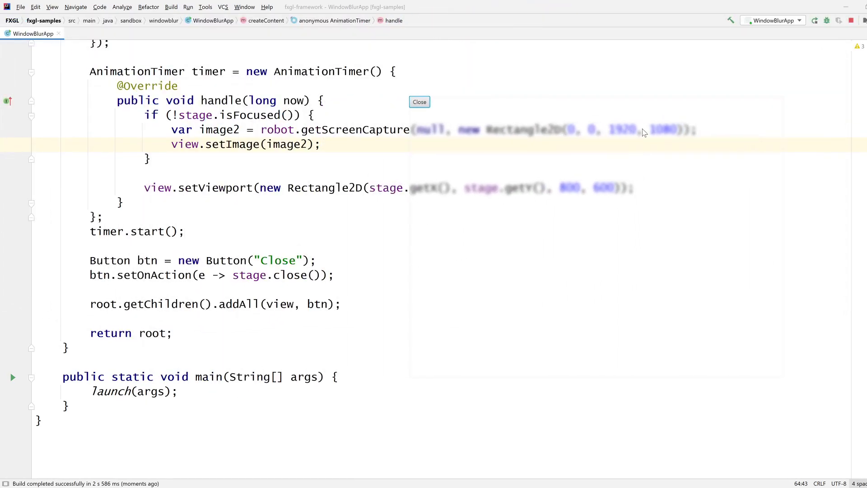
{"action": "scroll", "coordinate": [205, 249], "scroll_direction": "up", "scroll_amount": 2}
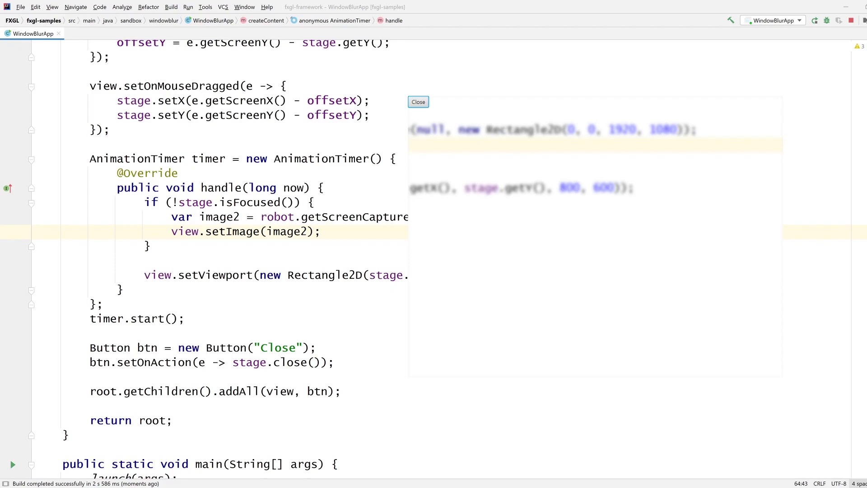
{"action": "mouse_move", "coordinate": [497, 150]}
{"action": "left_mouse_down"}
{"action": "mouse_move", "coordinate": [370, 145]}
{"action": "mouse_move", "coordinate": [168, 172]}
{"action": "mouse_move", "coordinate": [177, 134]}
{"action": "mouse_move", "coordinate": [407, 87]}
{"action": "mouse_move", "coordinate": [260, 113]}
{"action": "mouse_move", "coordinate": [298, 131]}
{"action": "mouse_move", "coordinate": [499, 139]}
{"action": "left_mouse_up"}
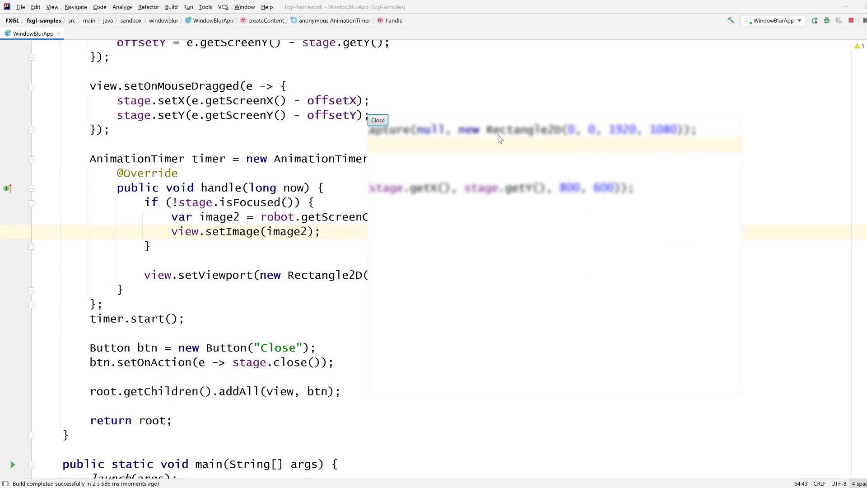
{"action": "key", "text": "alt+Tab"}
{"action": "scroll", "coordinate": [434, 260], "scroll_direction": "up", "scroll_amount": 3}
{"action": "scroll", "coordinate": [434, 260], "scroll_direction": "down", "scroll_amount": 2}
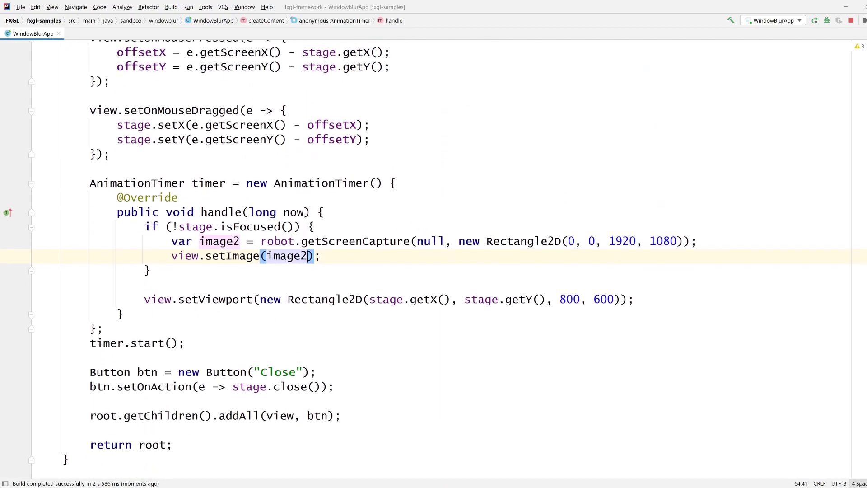
{"action": "scroll", "coordinate": [433, 260], "scroll_direction": "down", "scroll_amount": 1}
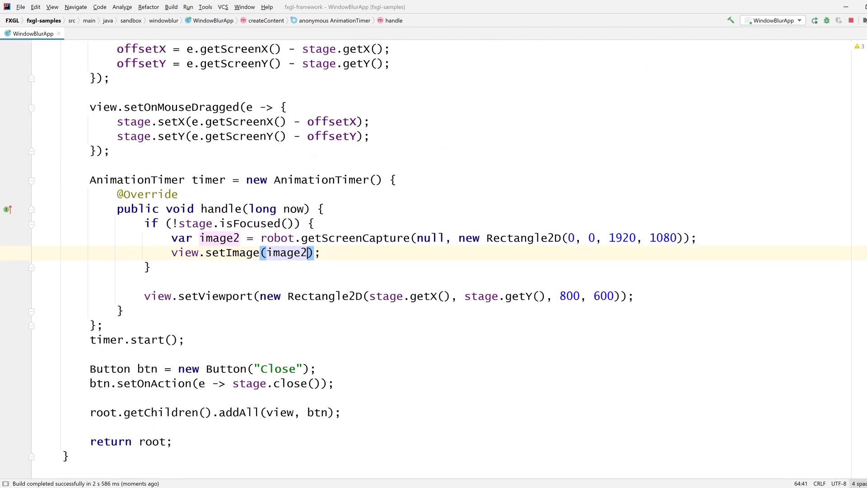
Bring the window back, drag it left and right, click the editor so it recaptures, and move it once more.
{"action": "key", "text": "alt+Tab"}
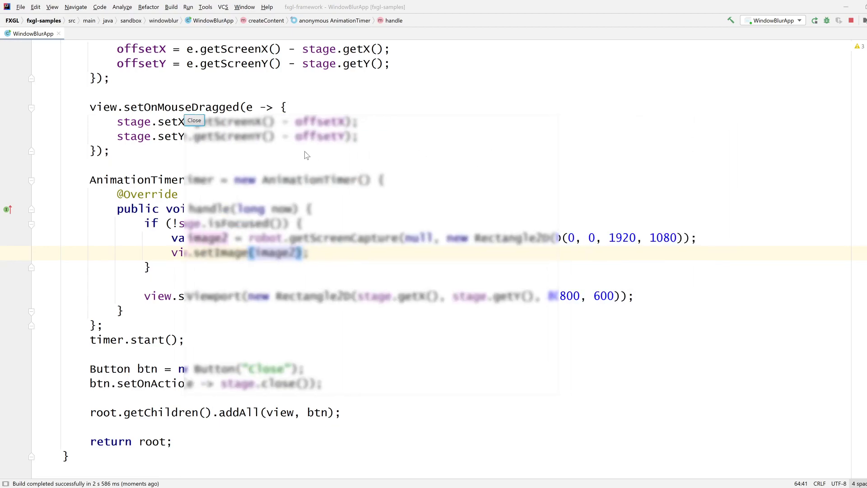
{"action": "left_click_drag", "start_coordinate": [305, 151], "coordinate": [233, 151]}
{"action": "mouse_move", "coordinate": [304, 145]}
{"action": "left_mouse_down"}
{"action": "mouse_move", "coordinate": [475, 158]}
{"action": "mouse_move", "coordinate": [553, 149]}
{"action": "left_mouse_up"}
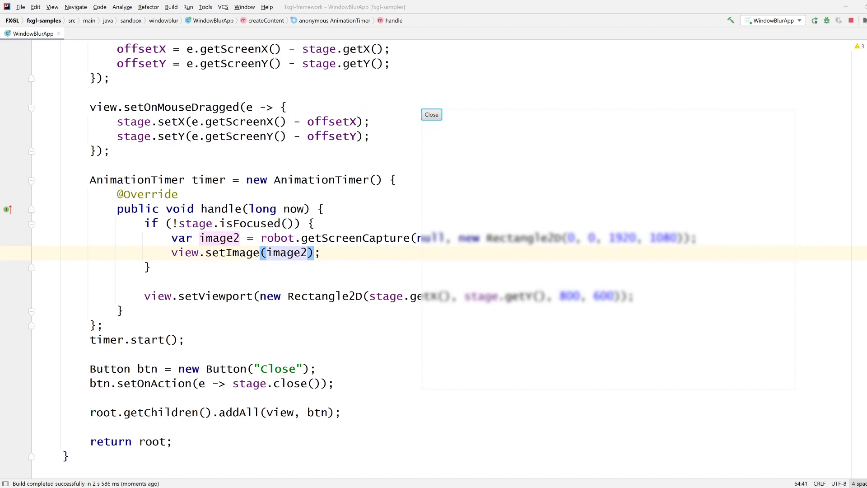
{"action": "scroll", "coordinate": [271, 258], "scroll_direction": "up", "scroll_amount": 3}
{"action": "scroll", "coordinate": [271, 258], "scroll_direction": "up", "scroll_amount": 2}
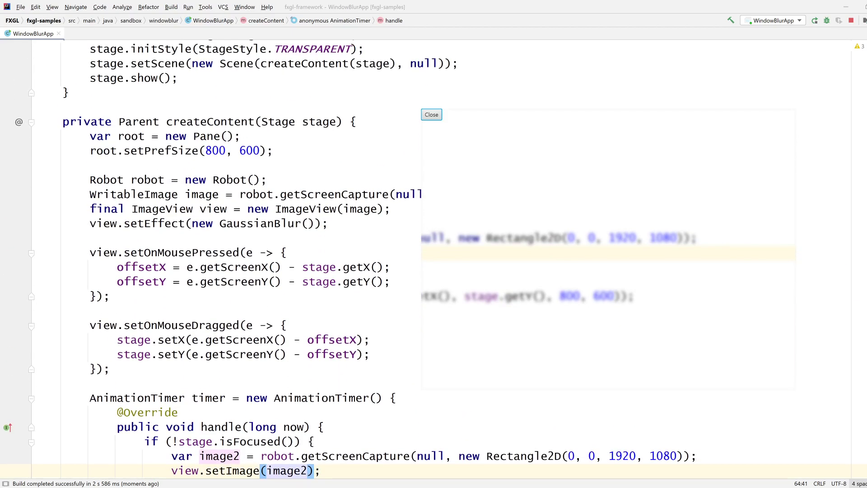
{"action": "mouse_move", "coordinate": [572, 116]}
{"action": "left_mouse_down"}
{"action": "mouse_move", "coordinate": [274, 146]}
{"action": "mouse_move", "coordinate": [598, 137]}
{"action": "mouse_move", "coordinate": [522, 144]}
{"action": "left_mouse_up"}
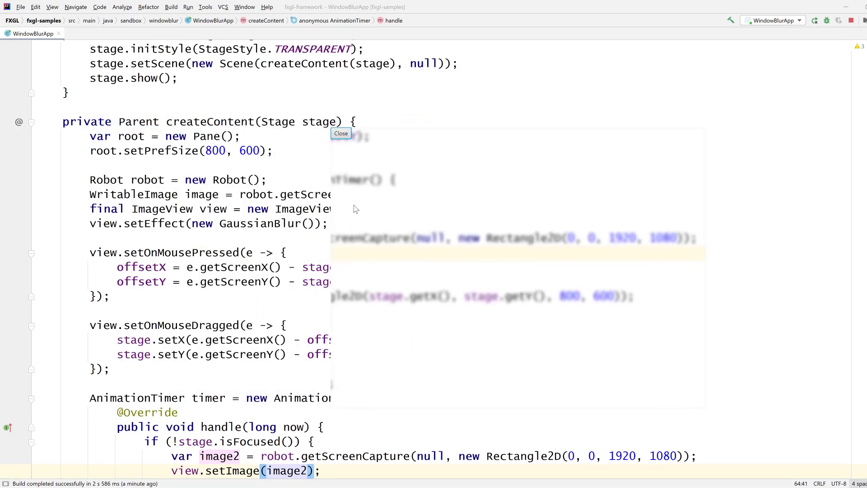
{"action": "scroll", "coordinate": [203, 271], "scroll_direction": "down", "scroll_amount": 2}
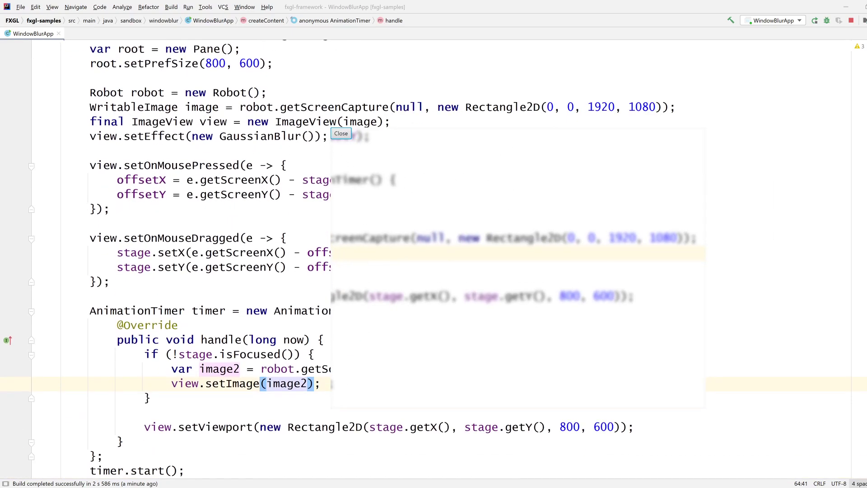
{"action": "left_click", "coordinate": [473, 209]}
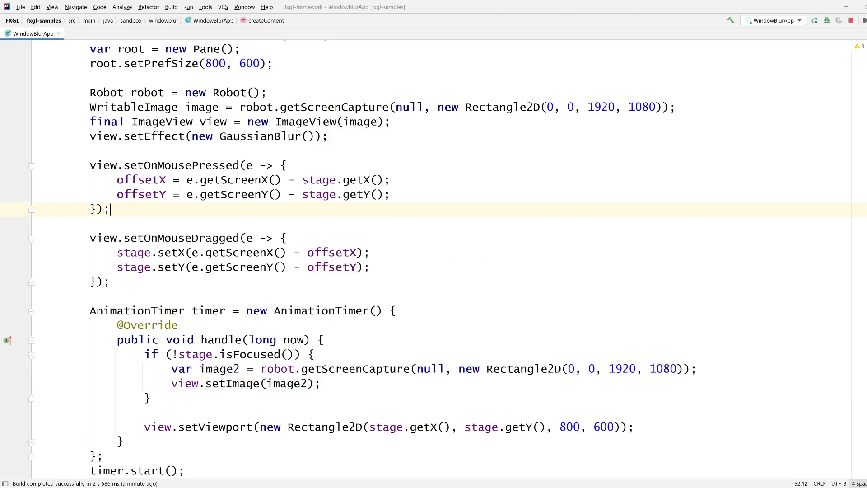
{"action": "mouse_move", "coordinate": [472, 197]}
{"action": "left_mouse_down"}
{"action": "mouse_move", "coordinate": [591, 144]}
{"action": "mouse_move", "coordinate": [218, 123]}
{"action": "left_mouse_up"}
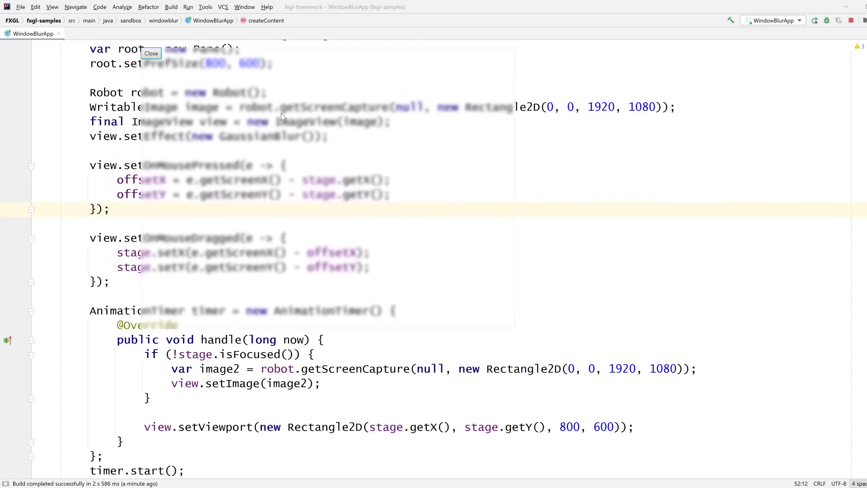
{"action": "left_click", "coordinate": [93, 65]}
{"action": "key", "text": "Down"}
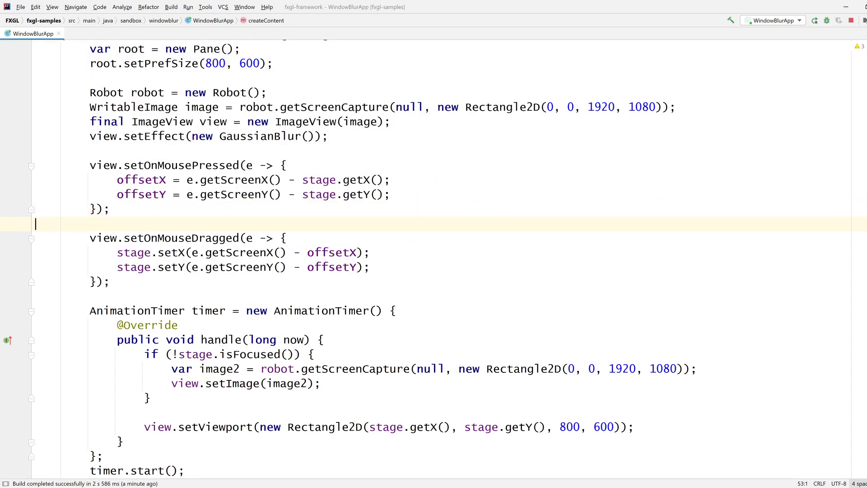
{"action": "scroll", "coordinate": [433, 257], "scroll_direction": "up", "scroll_amount": 6}
{"action": "scroll", "coordinate": [434, 257], "scroll_direction": "up", "scroll_amount": 3}
{"action": "scroll", "coordinate": [433, 258], "scroll_direction": "up", "scroll_amount": 1}
{"action": "scroll", "coordinate": [433, 258], "scroll_direction": "up", "scroll_amount": 1}
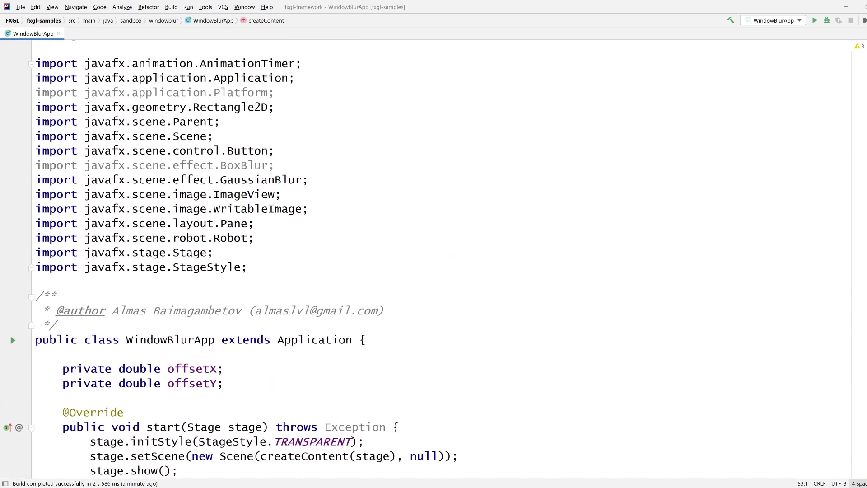
{"action": "scroll", "coordinate": [435, 257], "scroll_direction": "down", "scroll_amount": 6}
{"action": "scroll", "coordinate": [434, 258], "scroll_direction": "down", "scroll_amount": 1}
{"action": "double_click", "coordinate": [106, 266]}
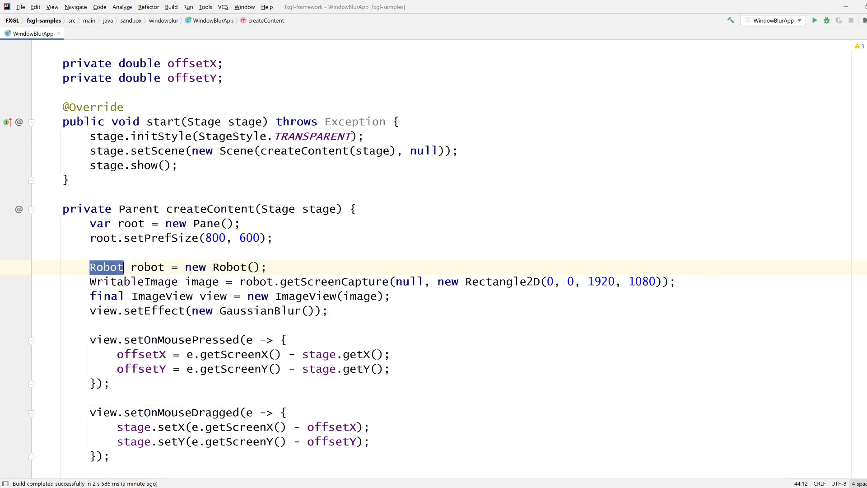
{"action": "scroll", "coordinate": [434, 257], "scroll_direction": "down", "scroll_amount": 2}
{"action": "left_click", "coordinate": [35, 238]}
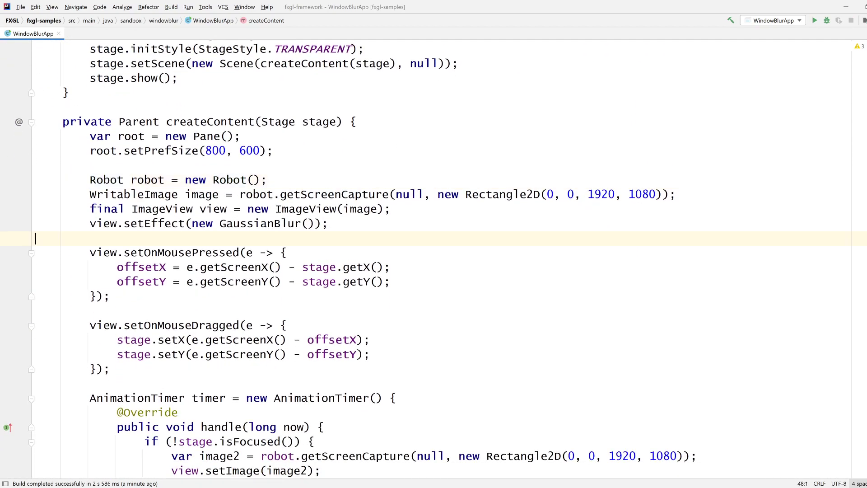
{"action": "scroll", "coordinate": [433, 258], "scroll_direction": "down", "scroll_amount": 1}
{"action": "scroll", "coordinate": [435, 257], "scroll_direction": "down", "scroll_amount": 2}
{"action": "scroll", "coordinate": [433, 258], "scroll_direction": "down", "scroll_amount": 1}
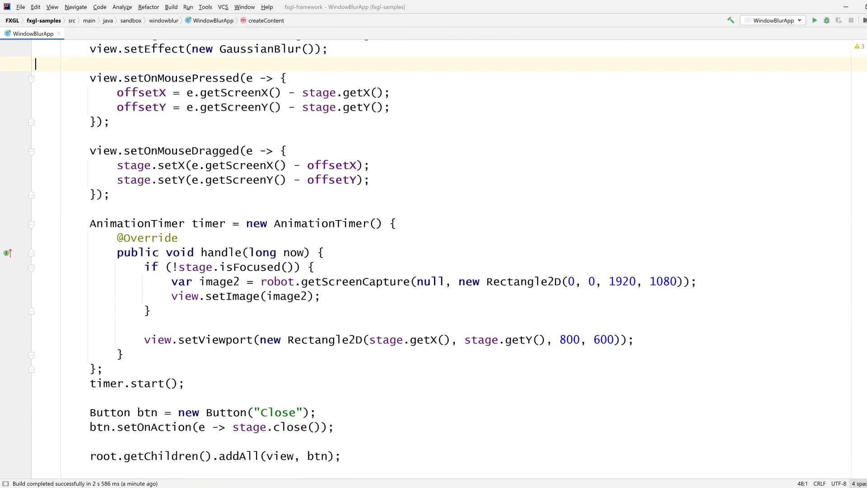
{"action": "scroll", "coordinate": [434, 258], "scroll_direction": "up", "scroll_amount": 2}
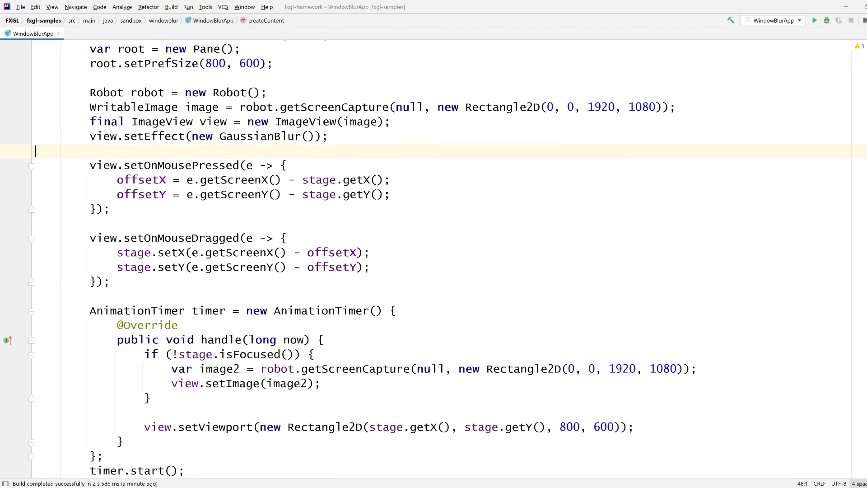